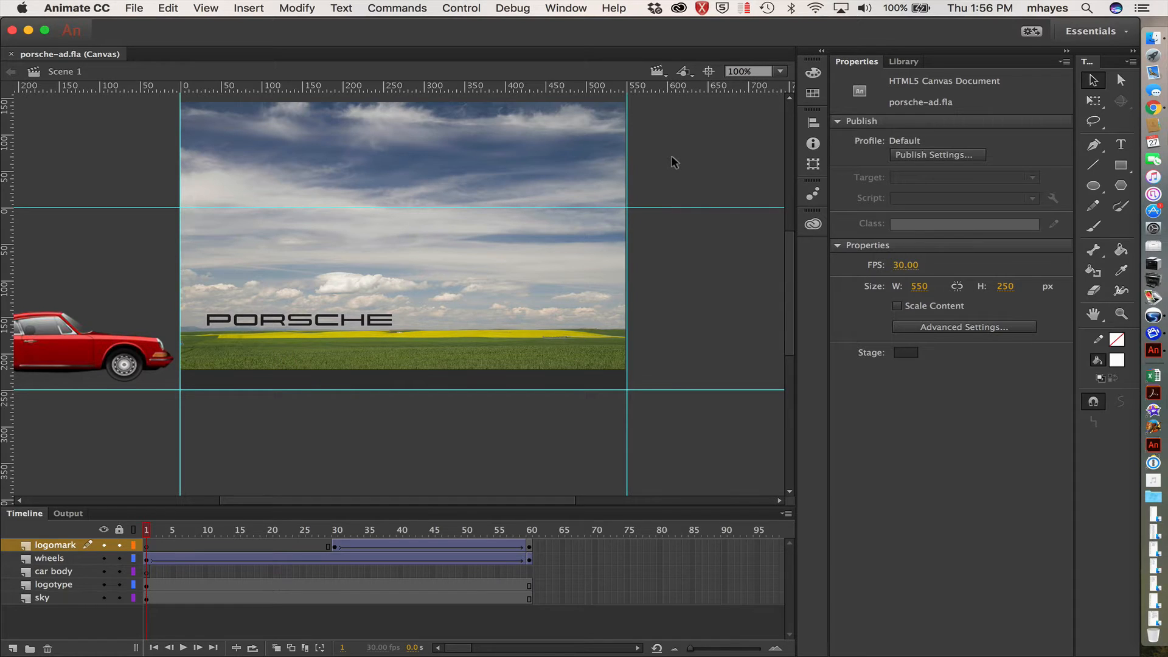
# - Preview the banner animation in the browser and return to its timeline at frame 1
pyautogui.press('super+Return')
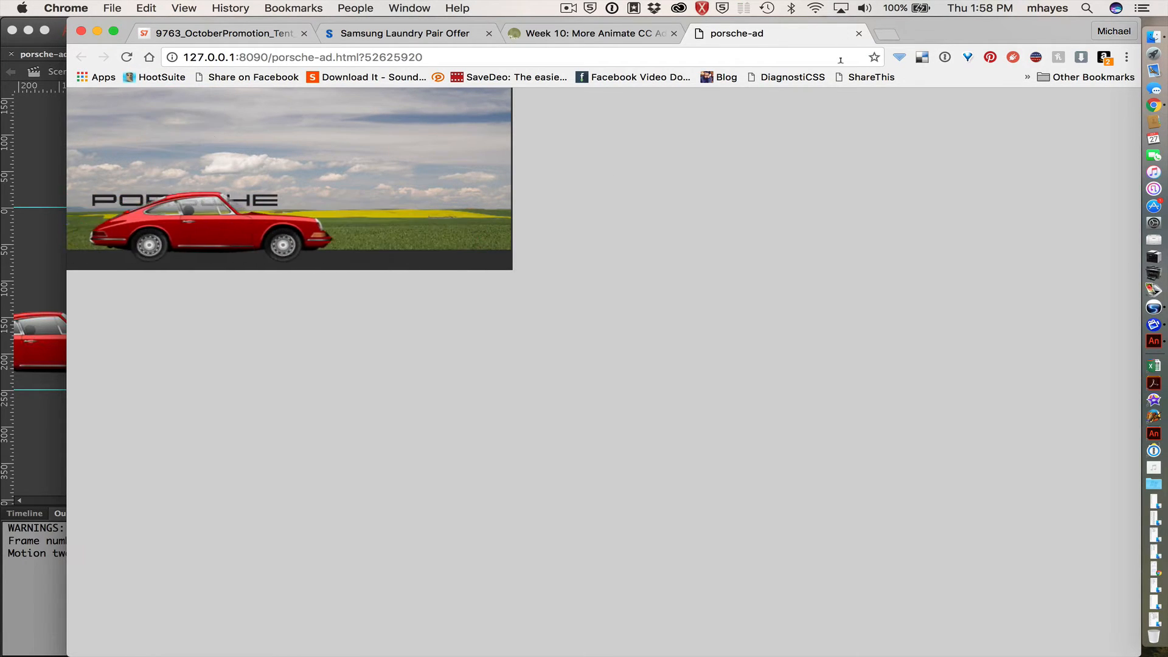
pyautogui.press('super+Tab')
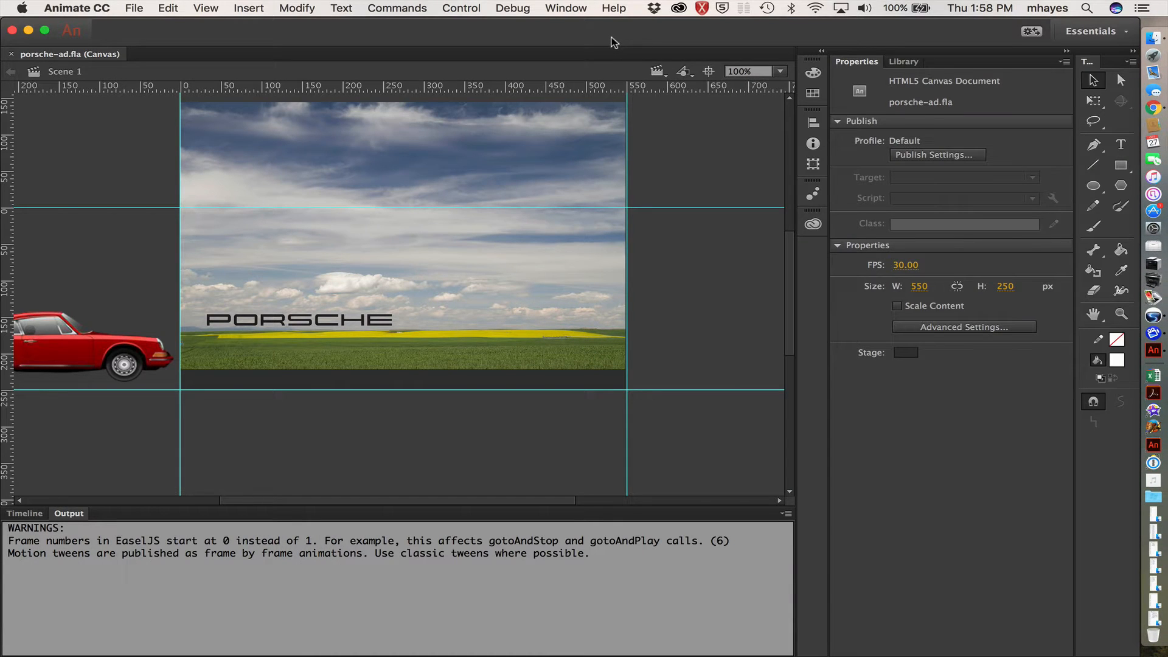
pyautogui.click(24, 514)
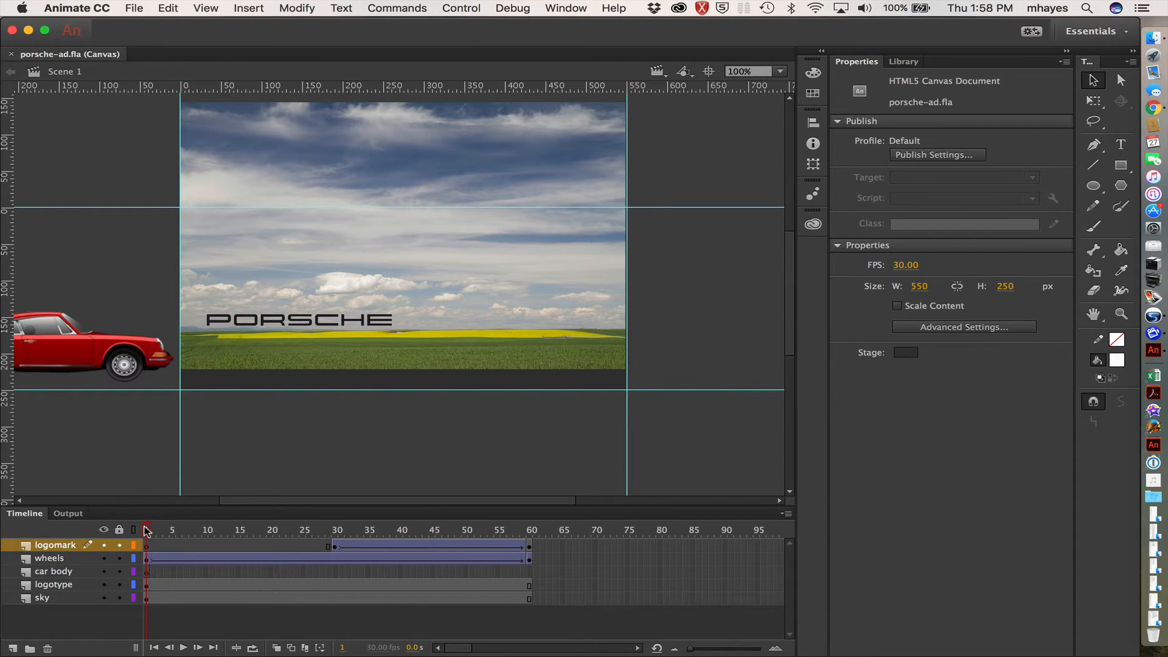
pyautogui.moveTo(148, 532)
pyautogui.mouseDown()
pyautogui.moveTo(558, 540)
pyautogui.moveTo(146, 533)
pyautogui.mouseUp()
# - Delete the empty car body layer and rename the wheels layer as car
pyautogui.click(84, 577)
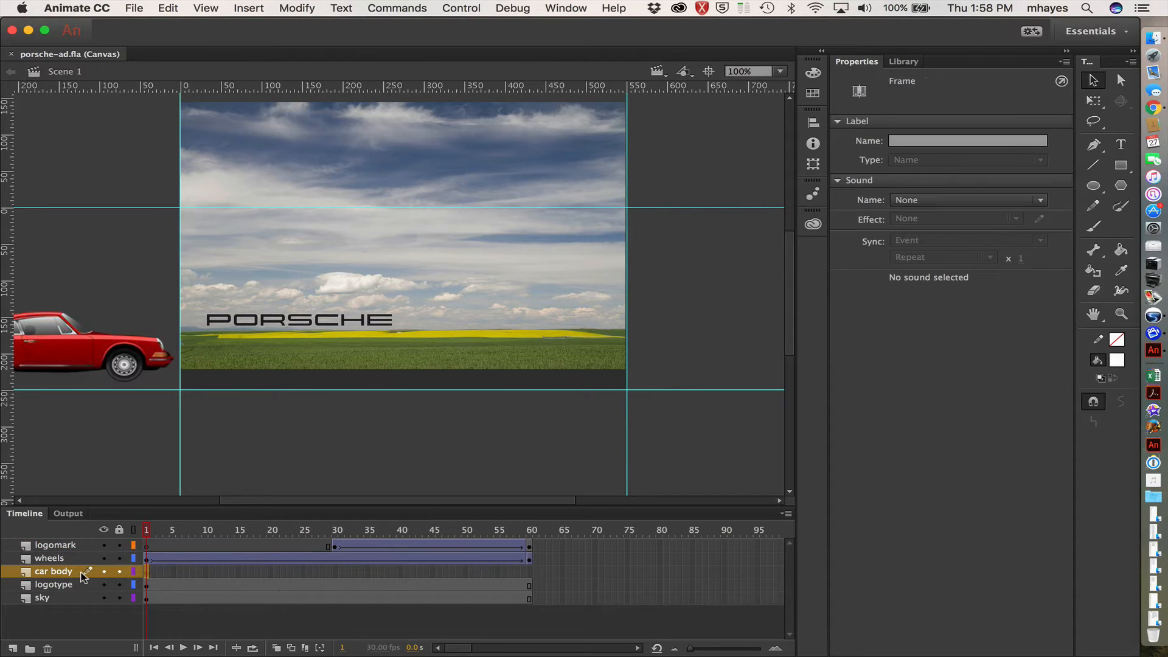
pyautogui.click(48, 649)
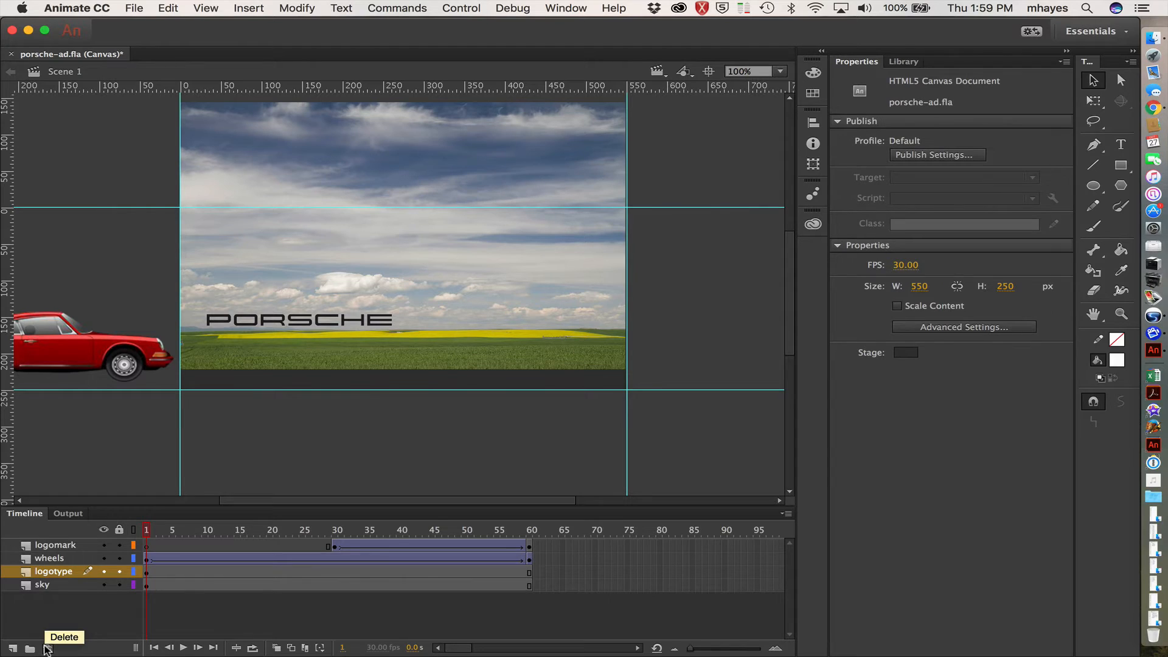
pyautogui.doubleClick(49, 558)
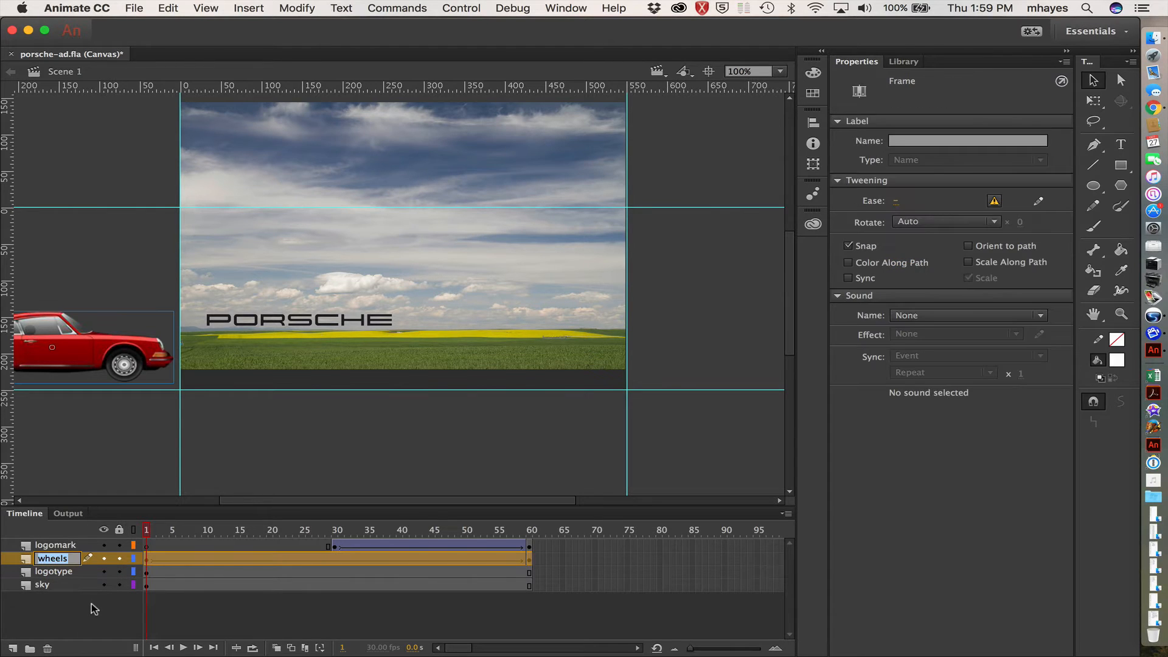
pyautogui.write('car')
pyautogui.press('Return')
pyautogui.click(61, 572)
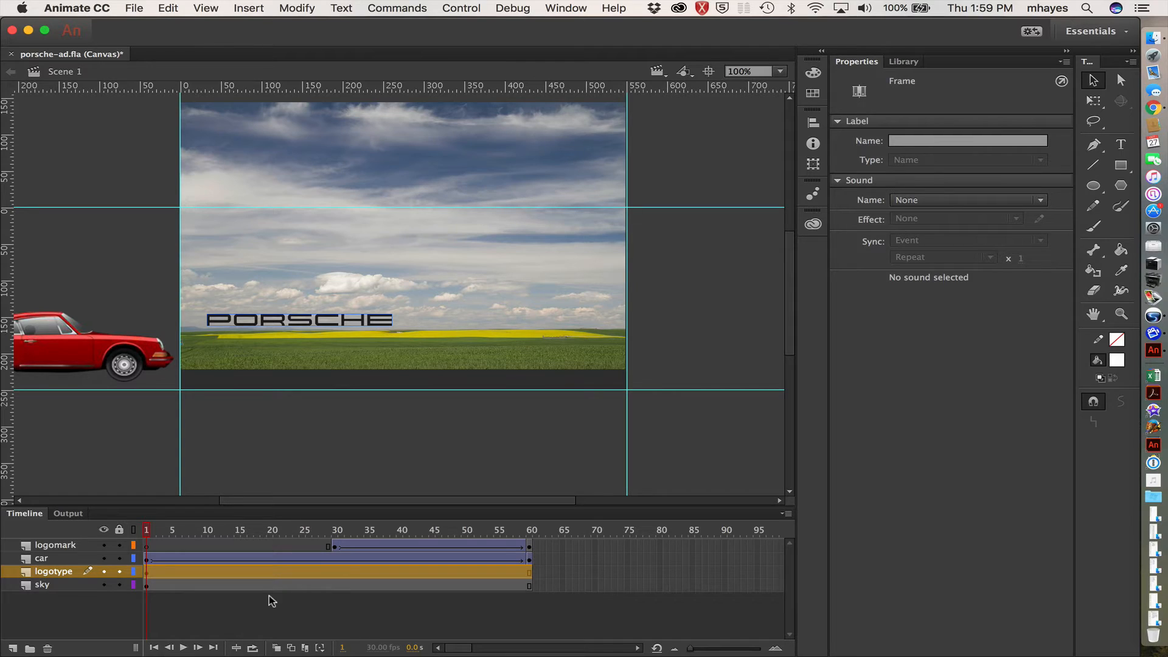
# - Add a new layer above the logomark layer and name it actions
pyautogui.click(47, 545)
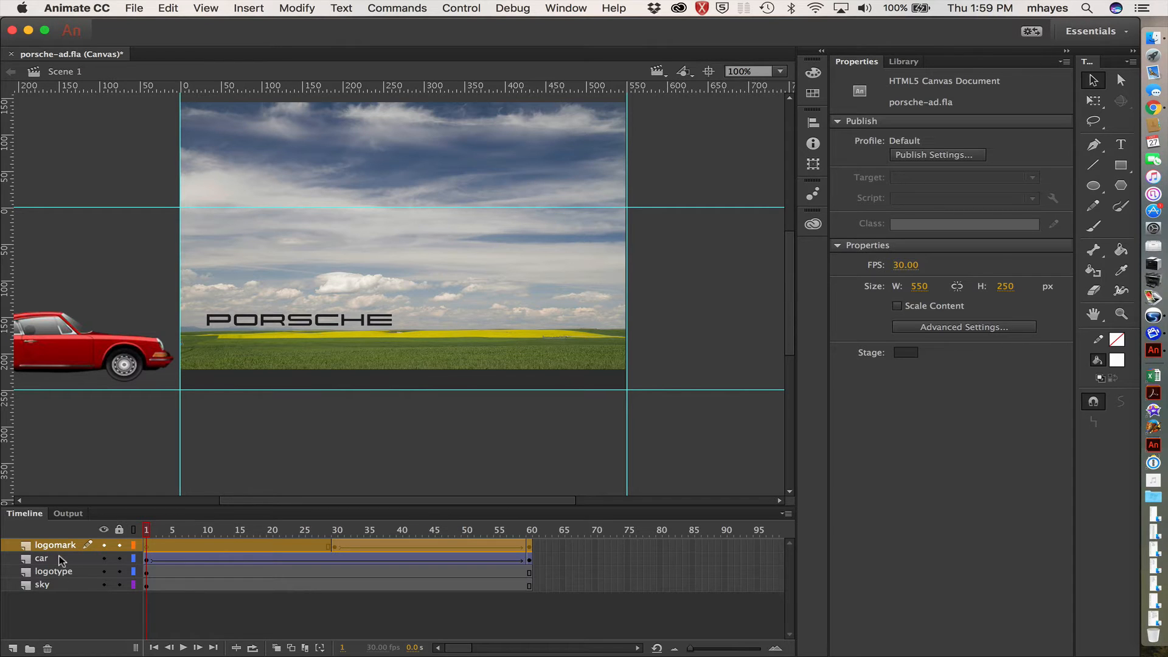
pyautogui.click(12, 648)
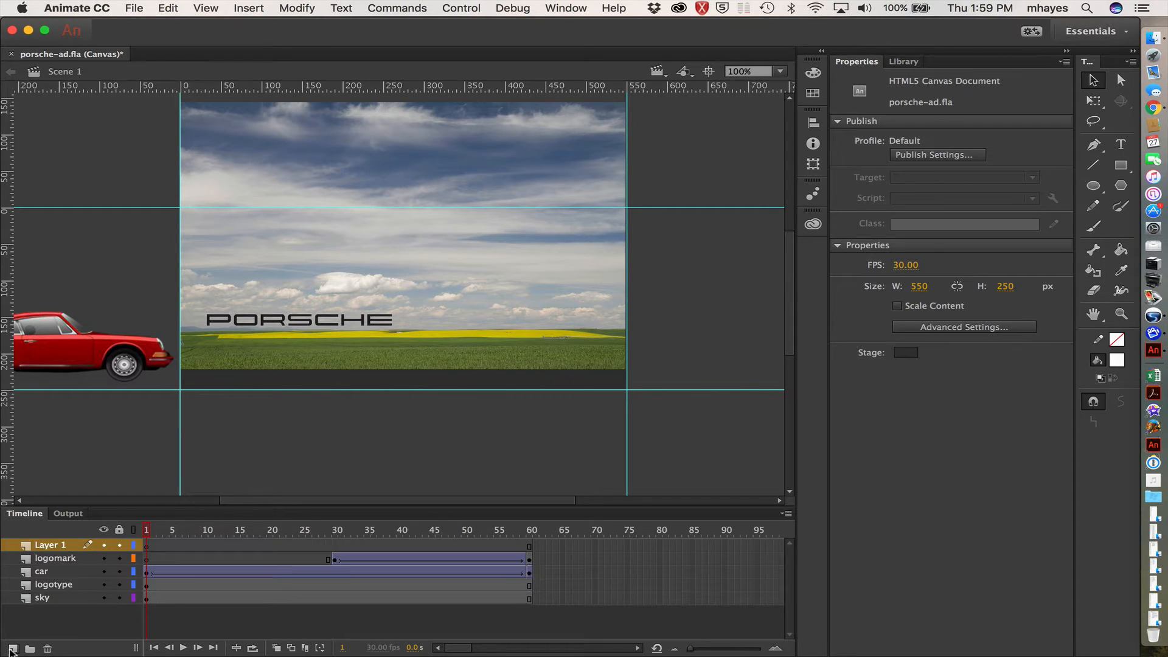
pyautogui.doubleClick(51, 545)
pyautogui.write('a')
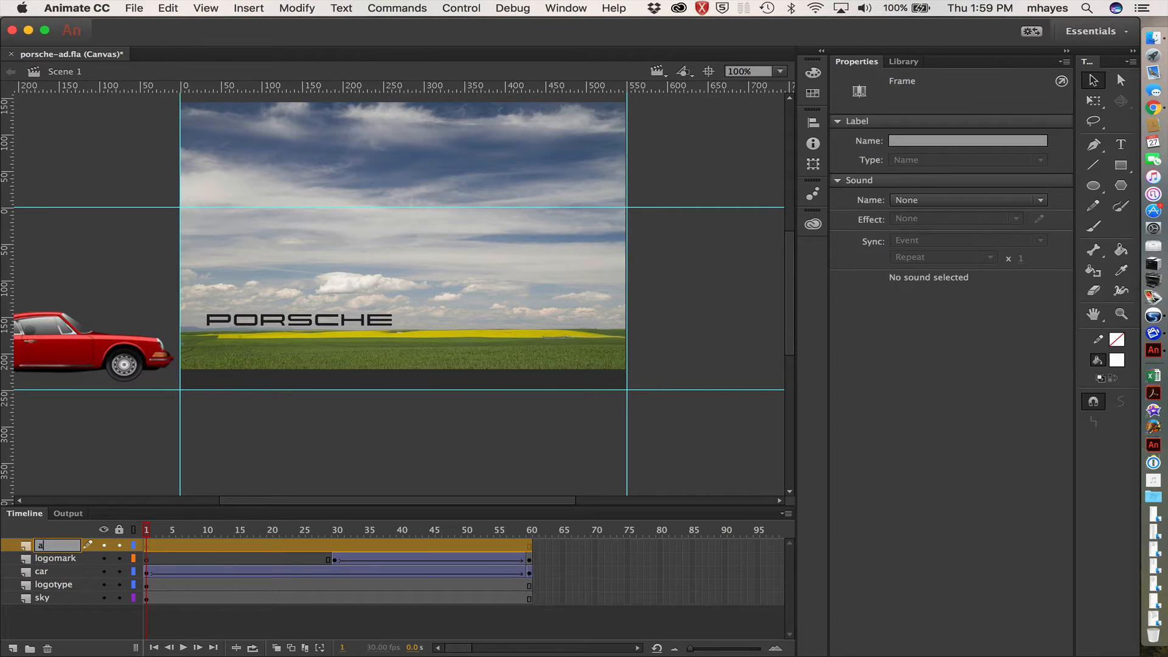
pyautogui.write('ctions')
pyautogui.press('Return')
# - Insert a blank keyframe at frame 60 of the actions layer
pyautogui.click(531, 543)
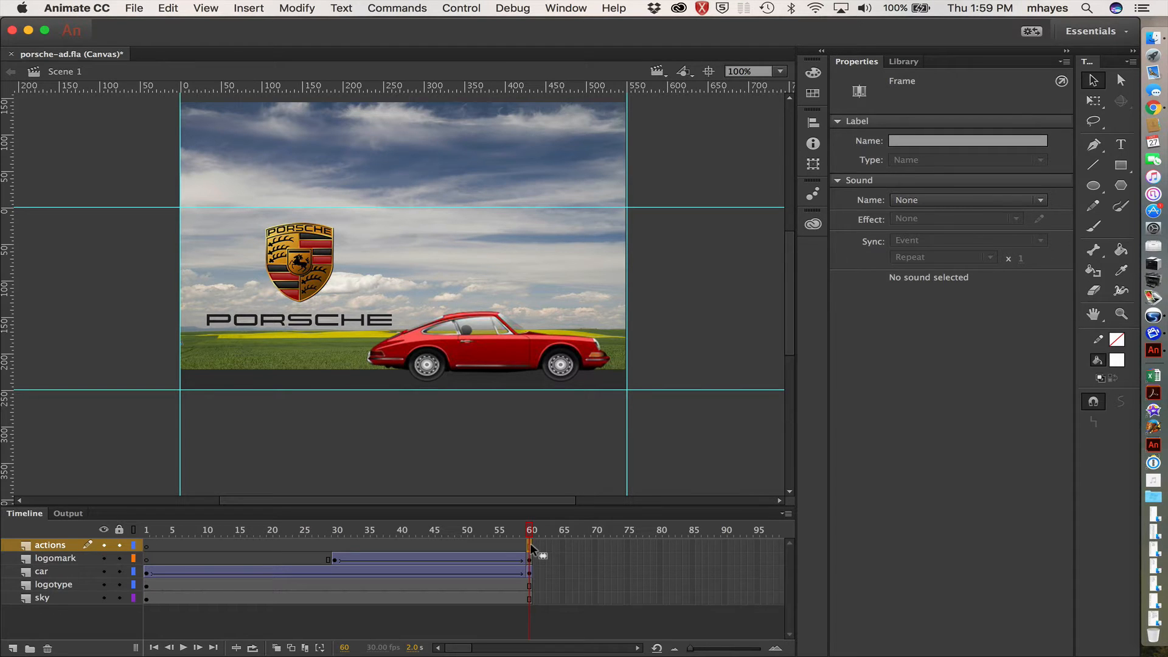
pyautogui.rightClick(531, 543)
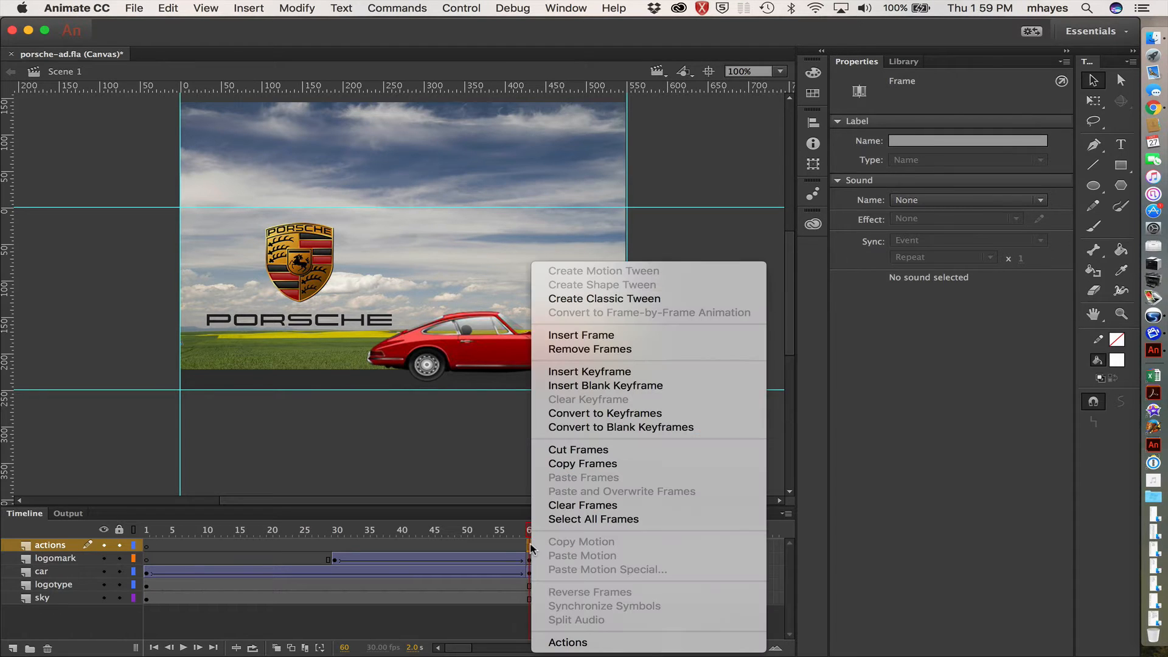
pyautogui.click(587, 386)
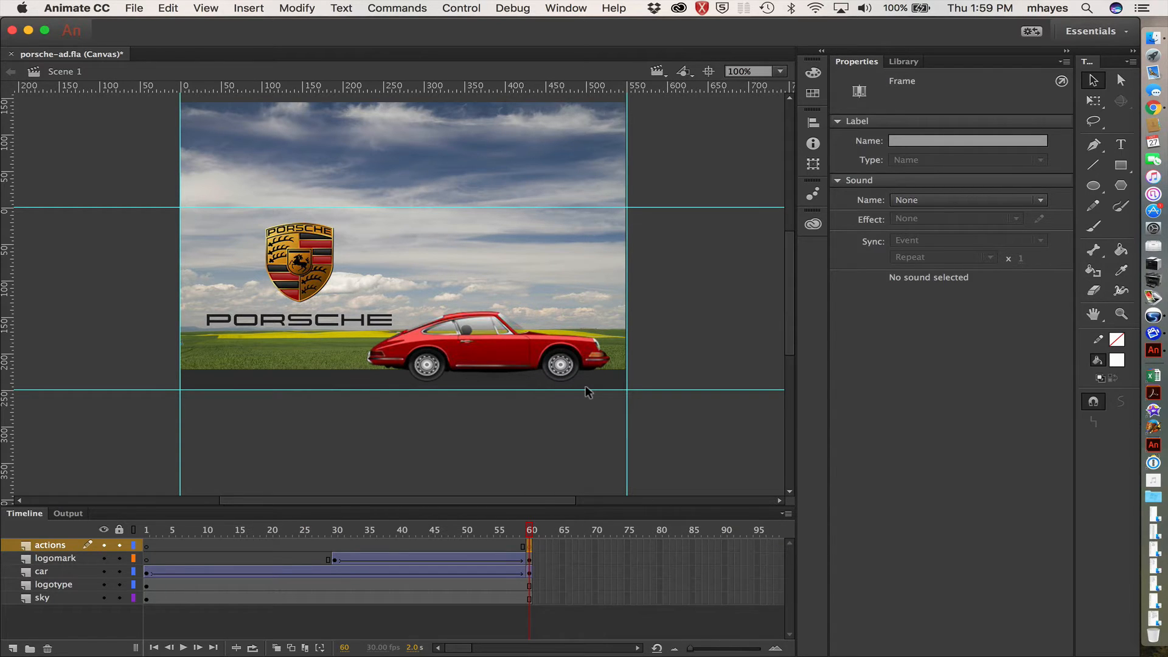
# - Insert the HTML5 Canvas Timeline Navigation code snippet Stop at this Frame into the script for frame 60 of the actions layer
pyautogui.click(567, 9)
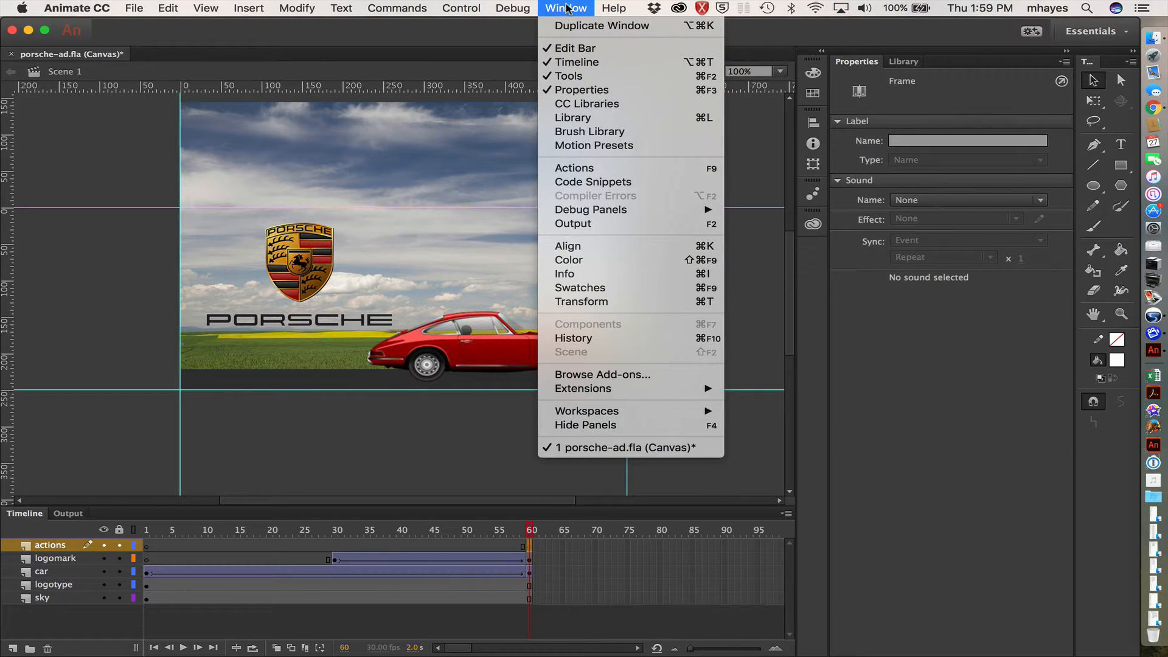
pyautogui.click(562, 168)
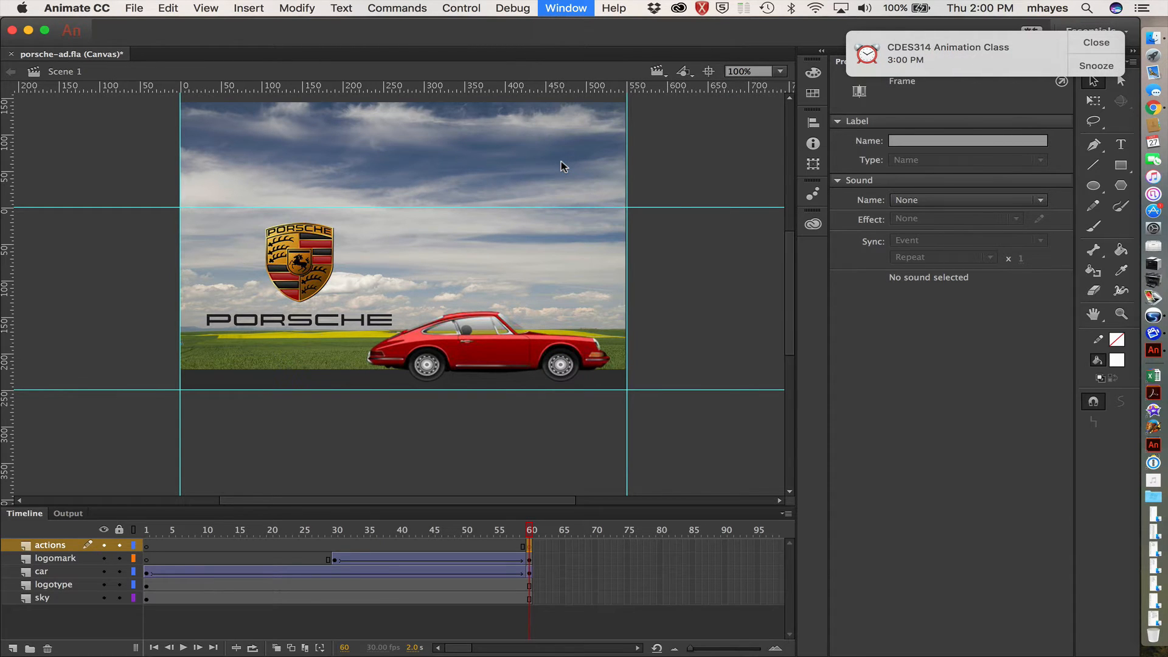
pyautogui.click(1089, 41)
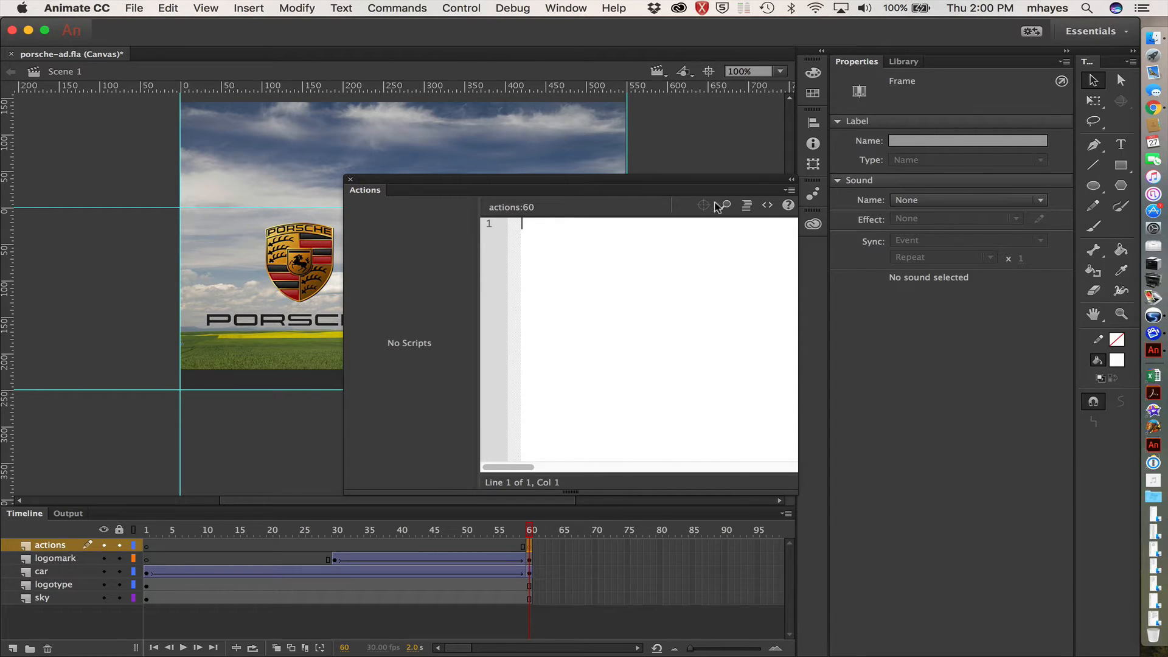
pyautogui.click(768, 206)
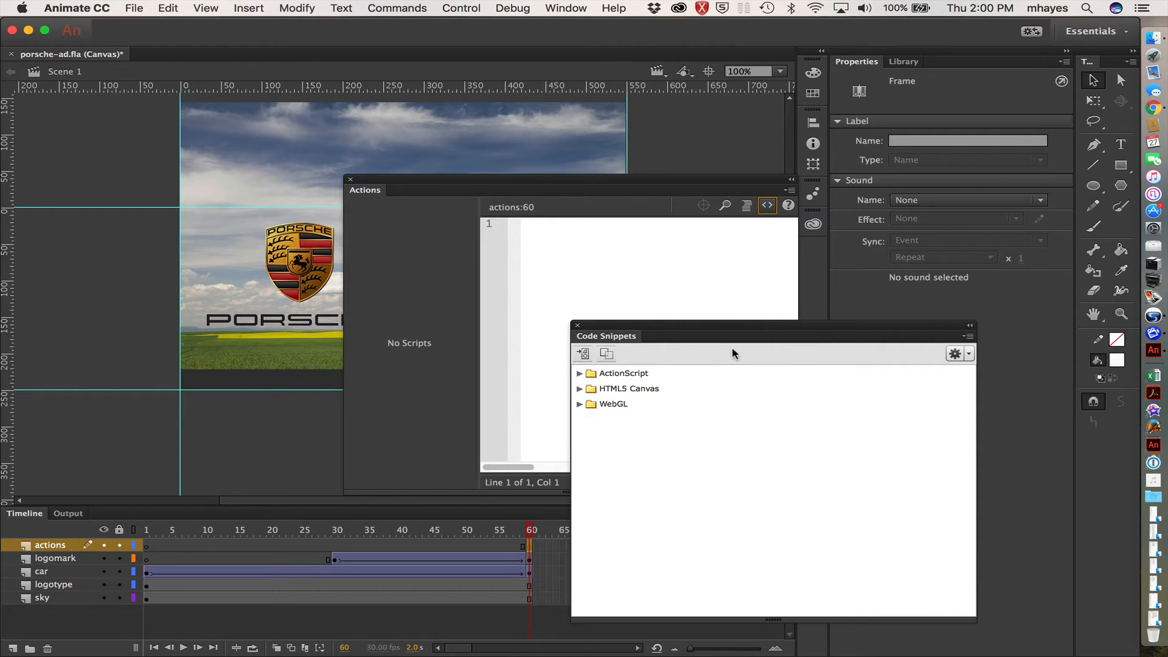
pyautogui.doubleClick(596, 390)
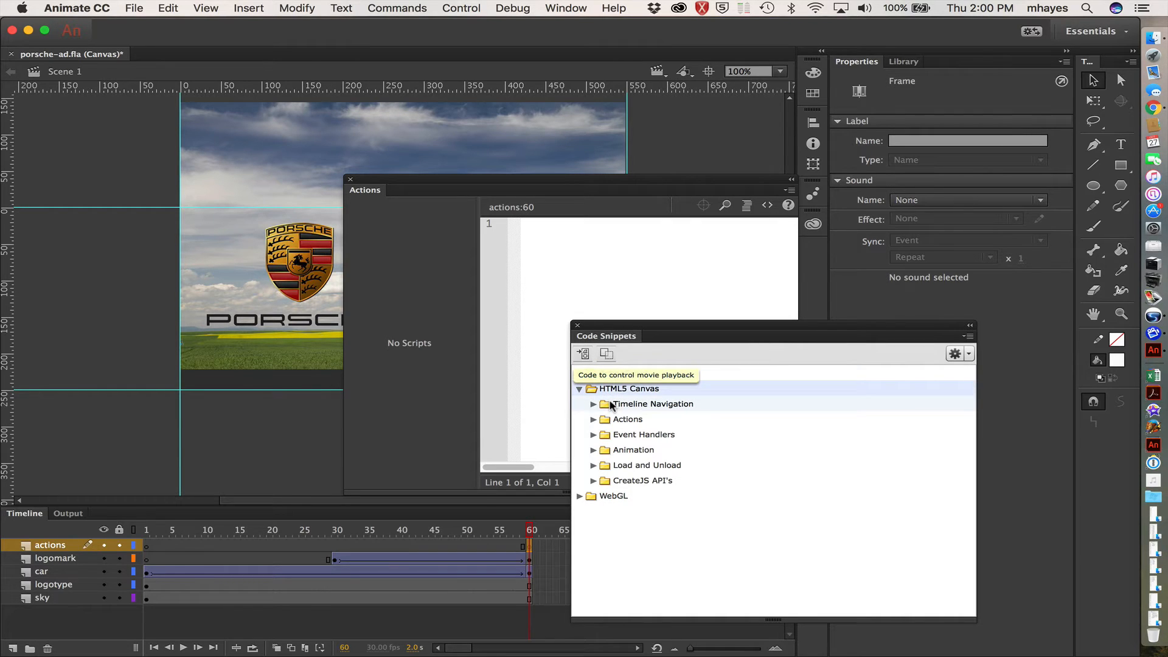
pyautogui.doubleClick(611, 405)
pyautogui.click(622, 419)
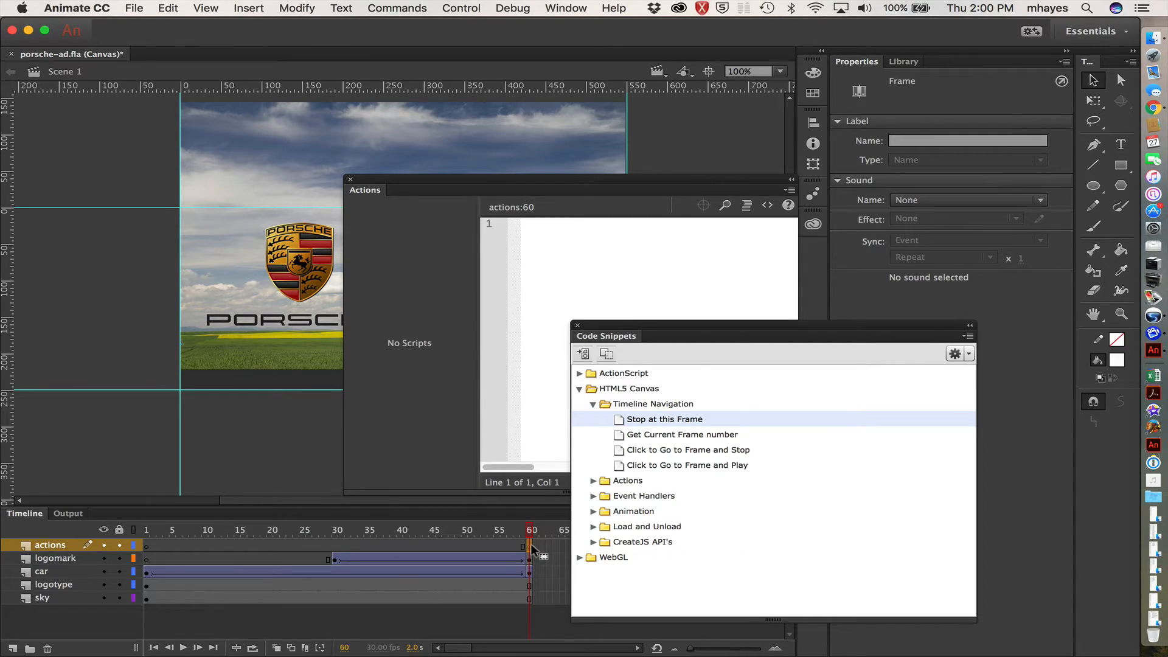
pyautogui.doubleClick(620, 419)
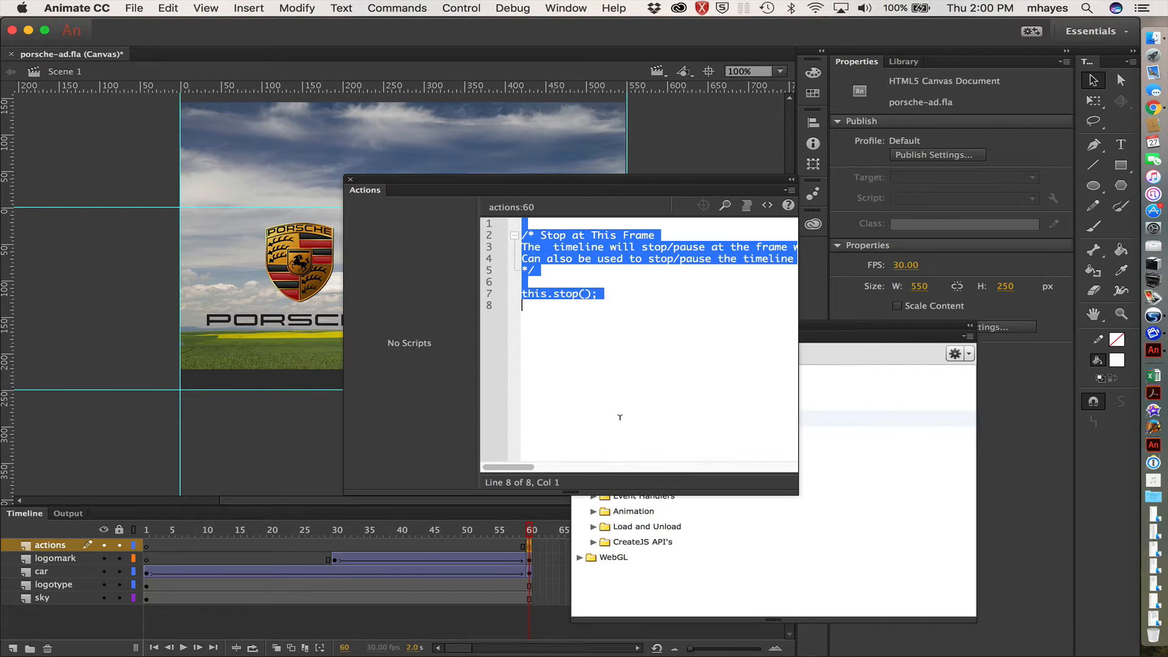
# - Delete the comment block and blank lines above this.stop(); in the frame 60 script
pyautogui.click(620, 417)
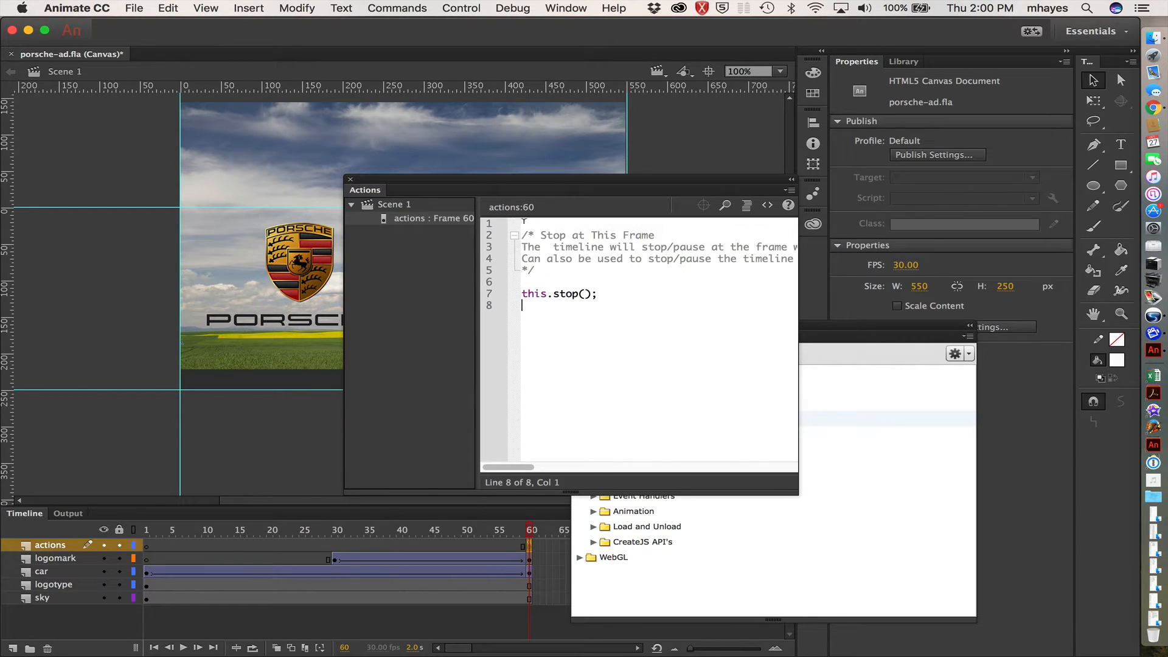
pyautogui.moveTo(523, 222); pyautogui.dragTo(516, 267)
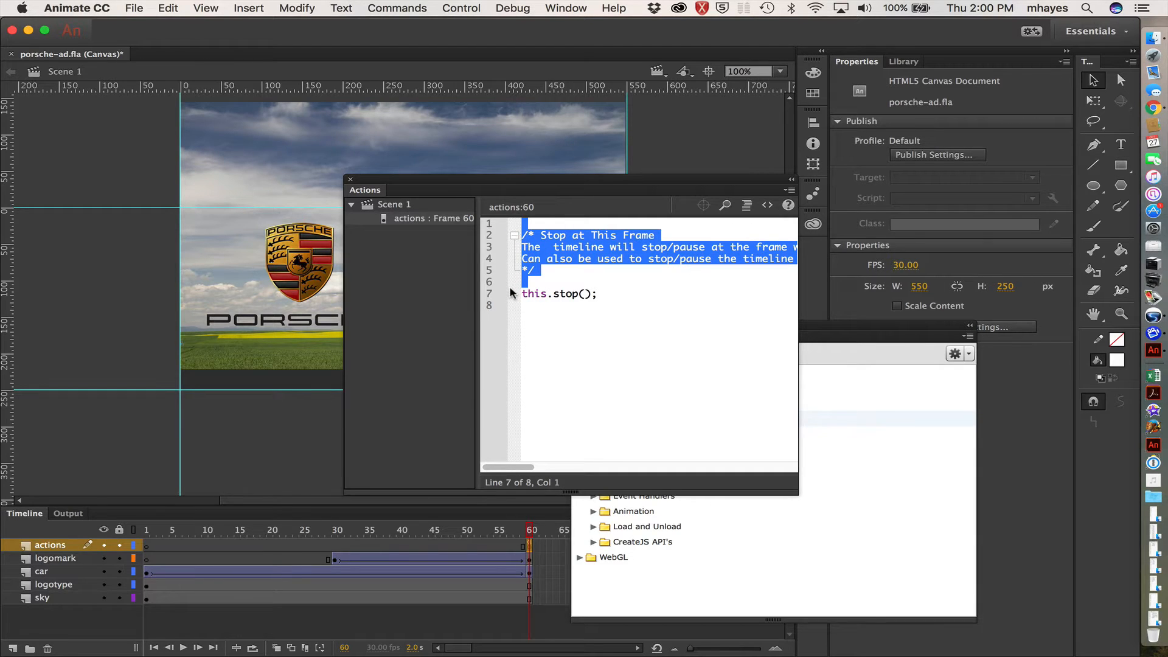
pyautogui.press('BackSpace')
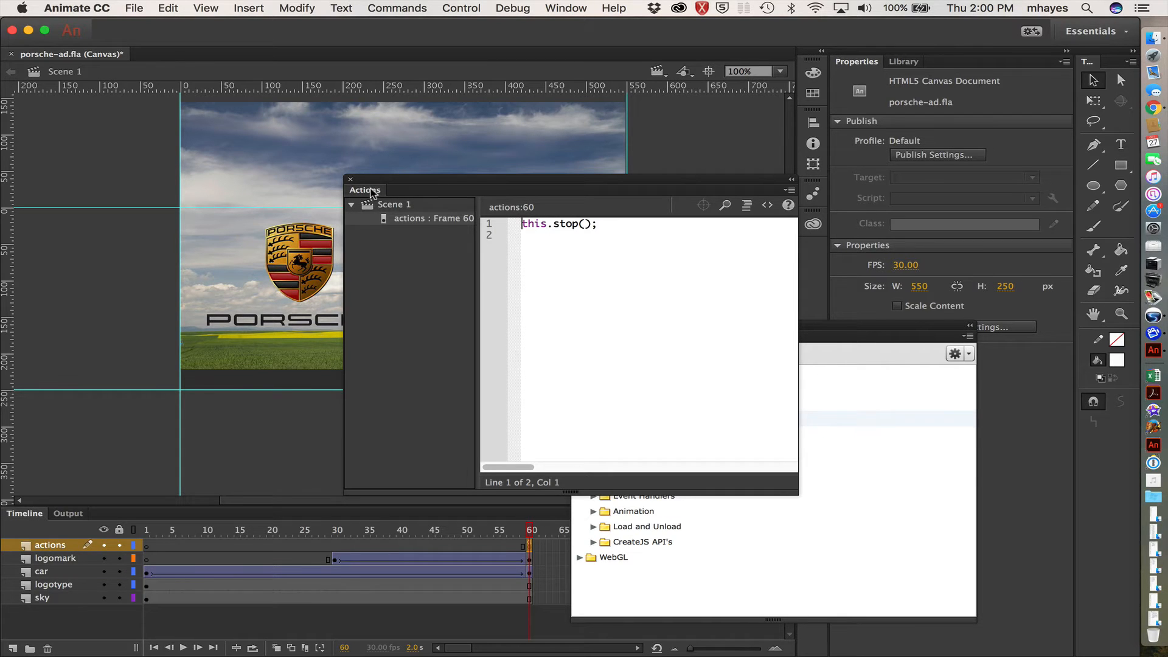
# - Dock the floating Actions and Code Snippets panels into the collapsed icon strip beside the stage
pyautogui.moveTo(370, 191); pyautogui.dragTo(818, 255)
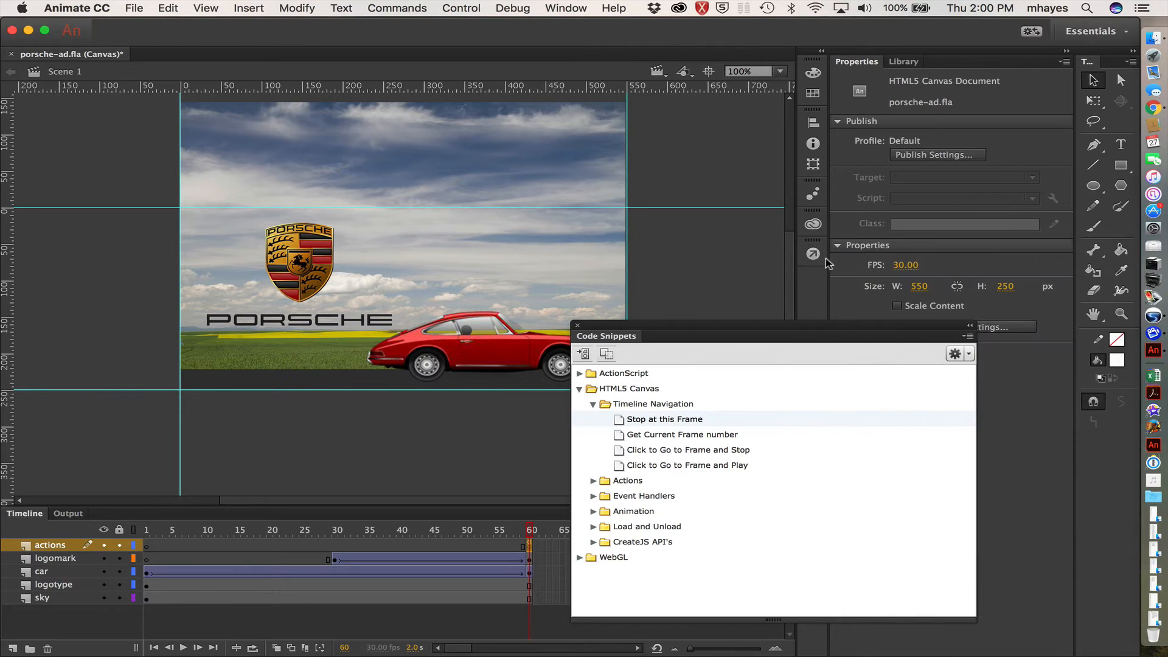
pyautogui.click(603, 338)
pyautogui.moveTo(603, 337); pyautogui.dragTo(813, 281)
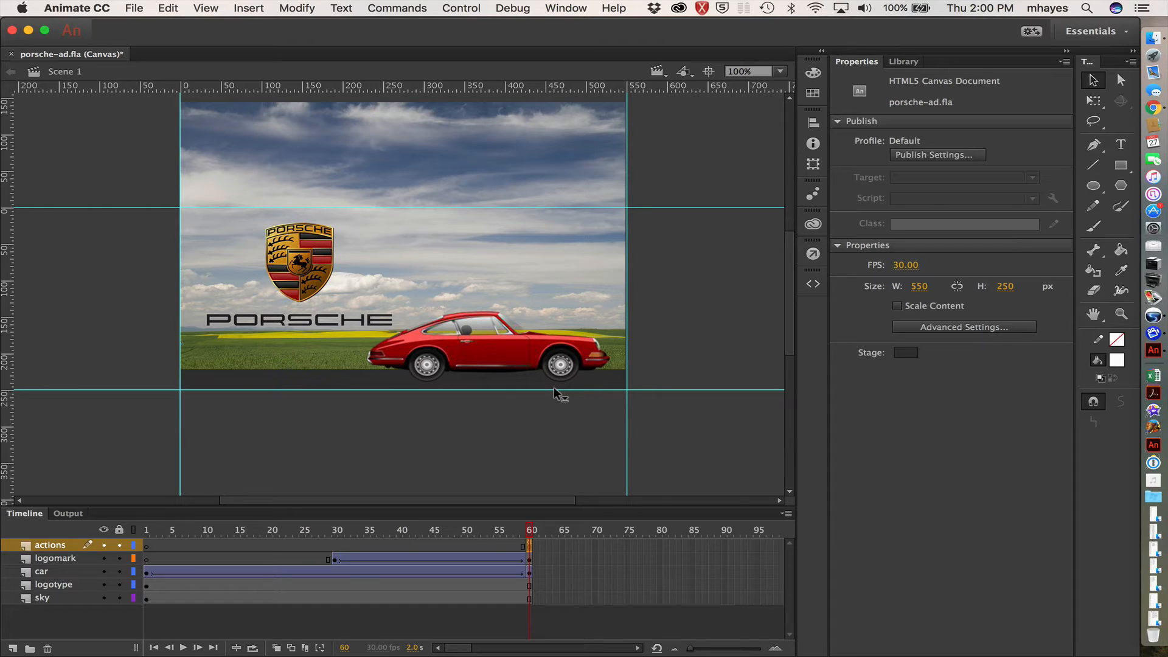
# - Test the animation in the browser, then save the document and return to the timeline
pyautogui.press('super+Return')
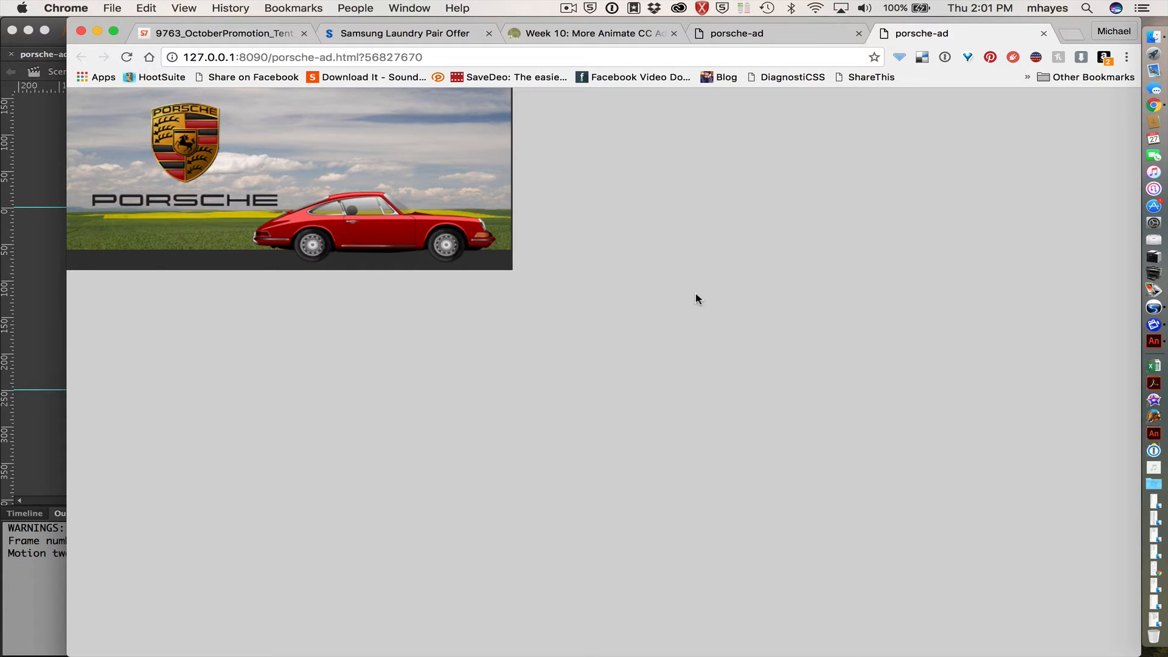
pyautogui.press('super+Tab')
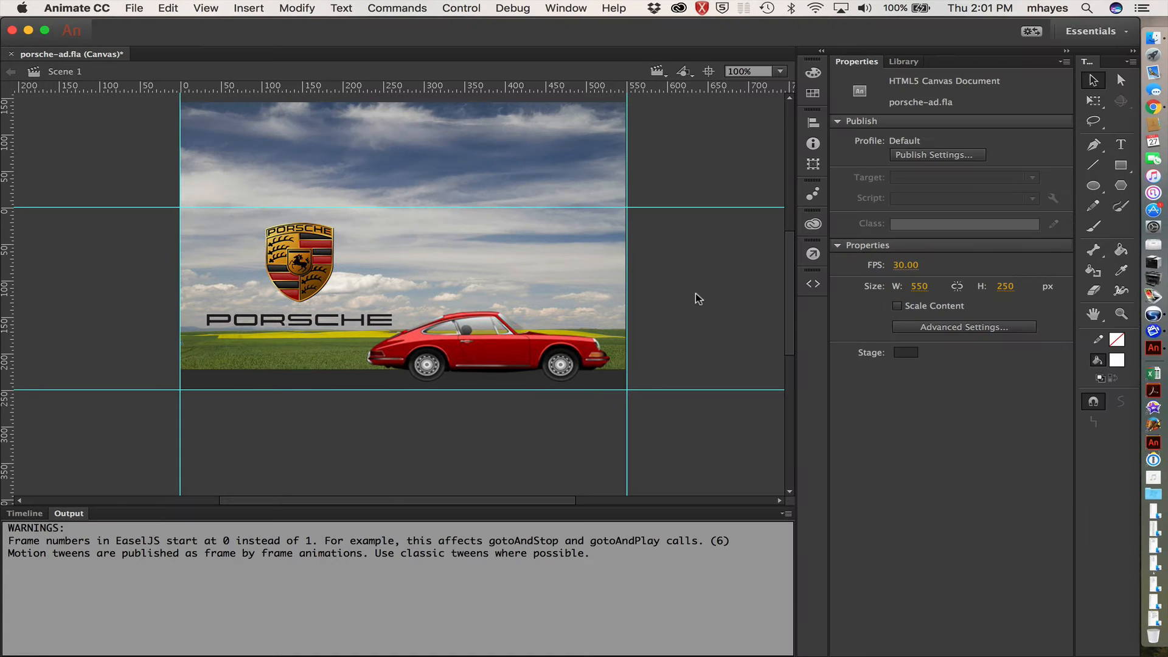
pyautogui.press('super+s')
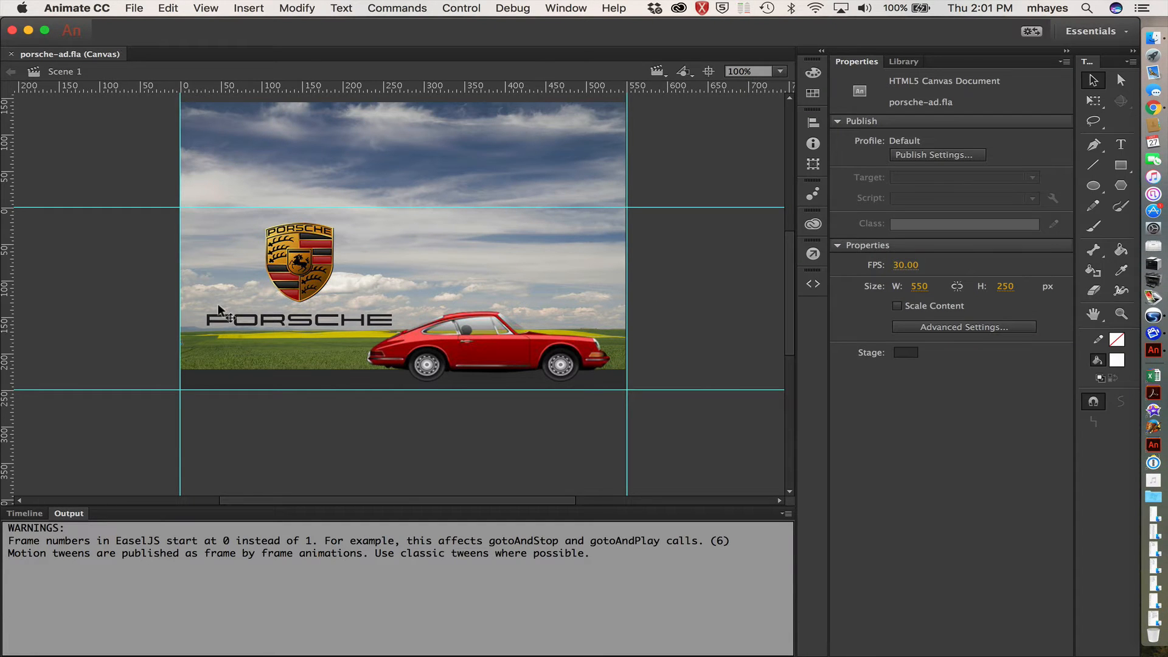
pyautogui.click(24, 513)
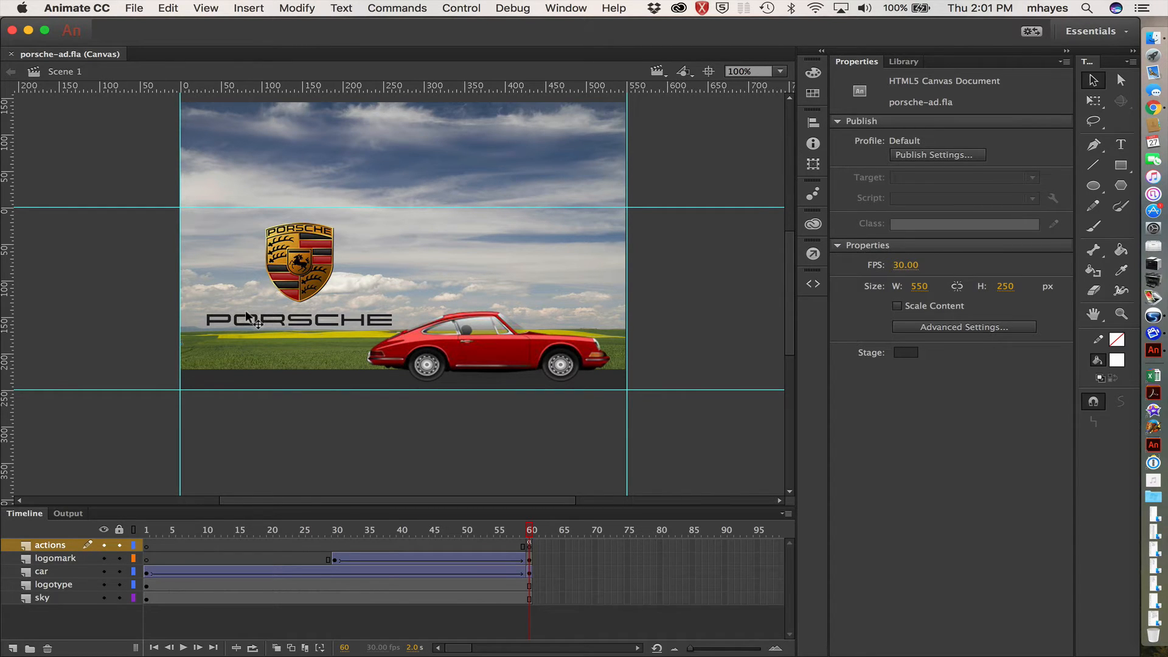
# - Add a new layer directly above the logotype layer and name it mask
pyautogui.press('super+equal')
pyautogui.press('super+equal')
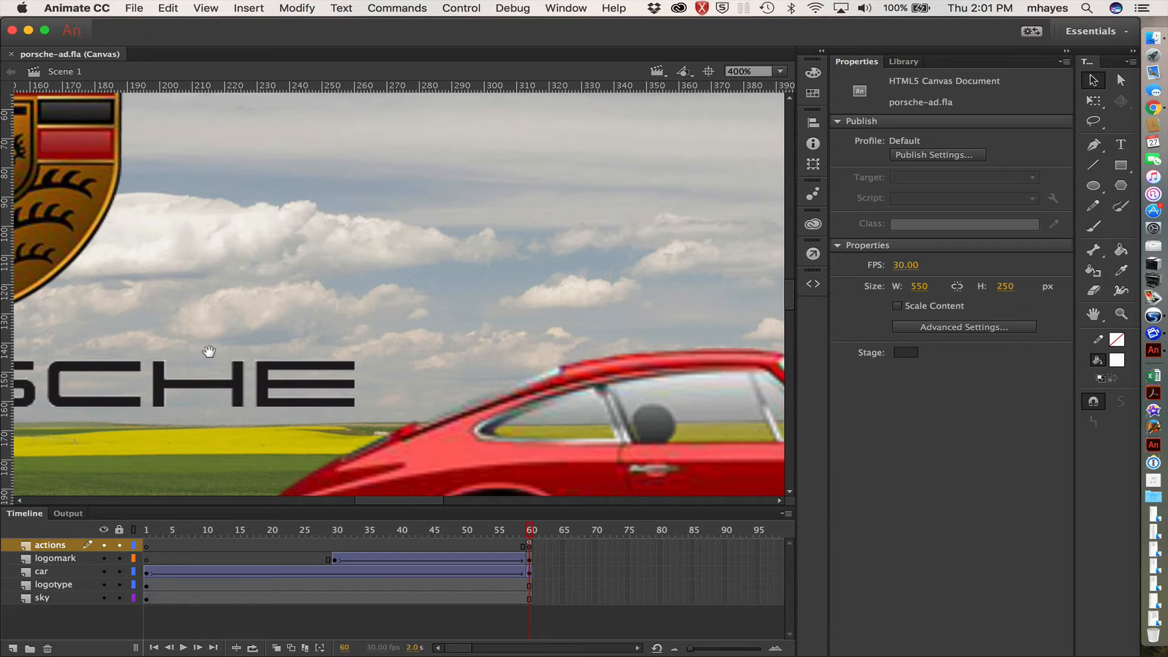
pyautogui.moveTo(209, 351); pyautogui.dragTo(630, 237)
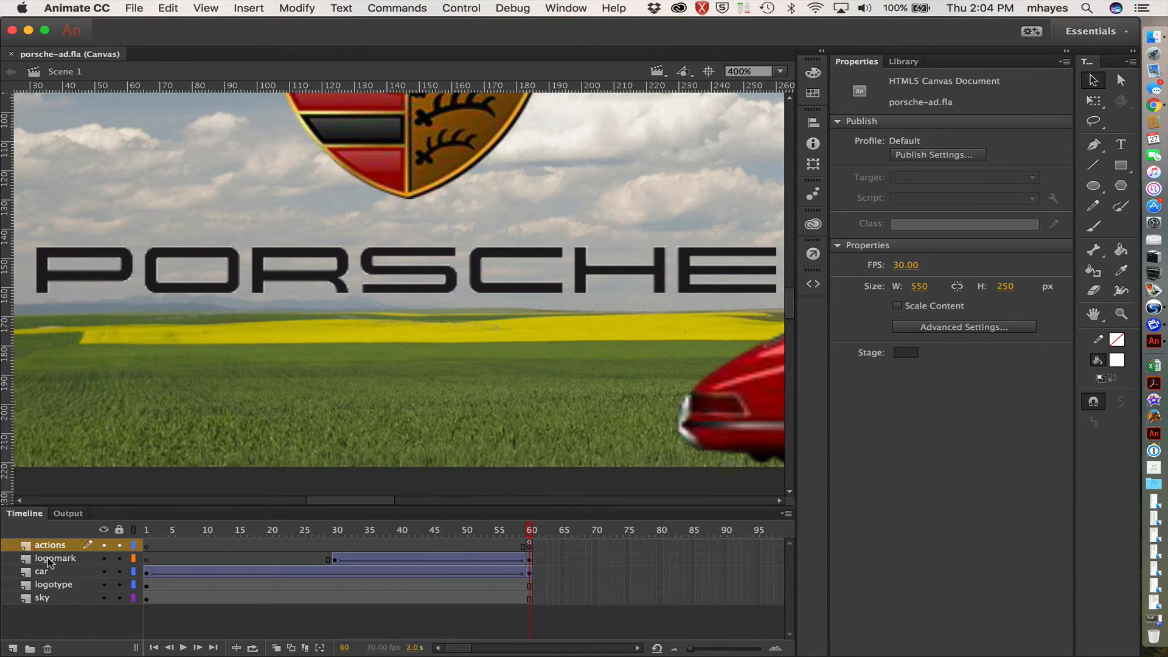
pyautogui.click(57, 585)
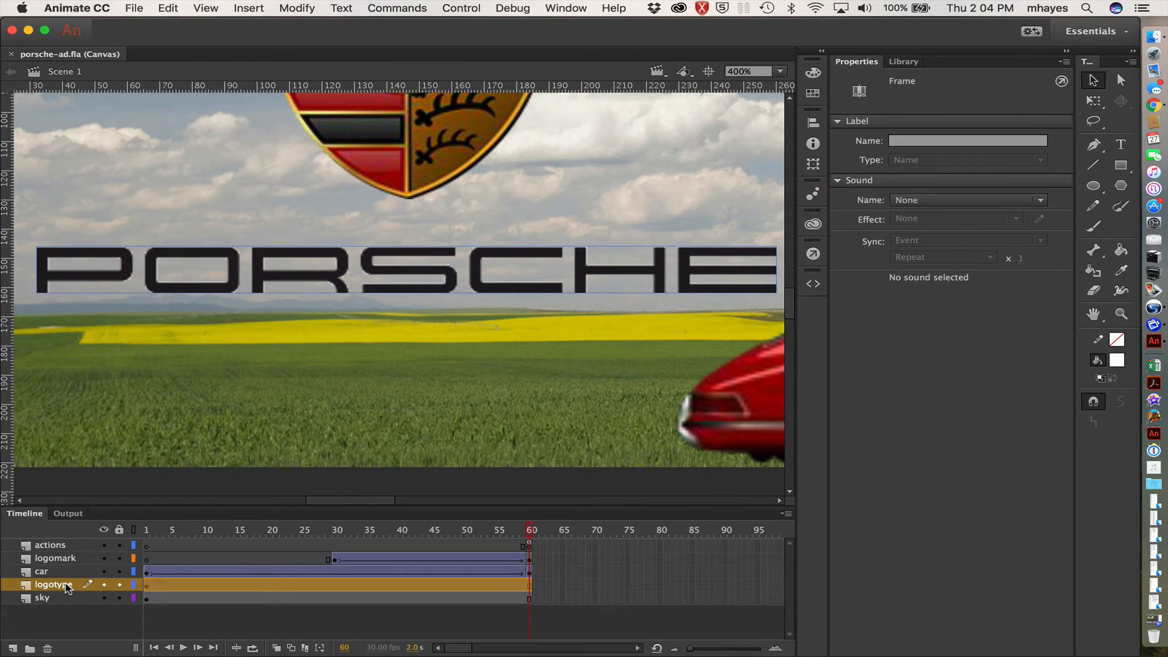
pyautogui.click(12, 649)
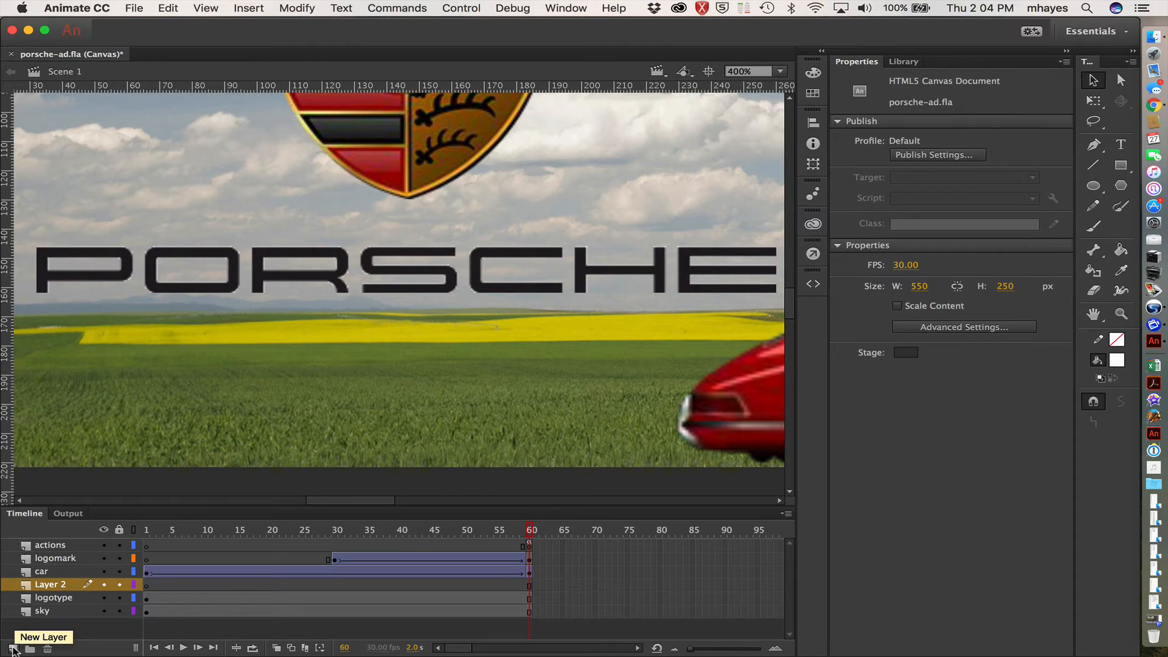
pyautogui.doubleClick(45, 585)
pyautogui.write('mask')
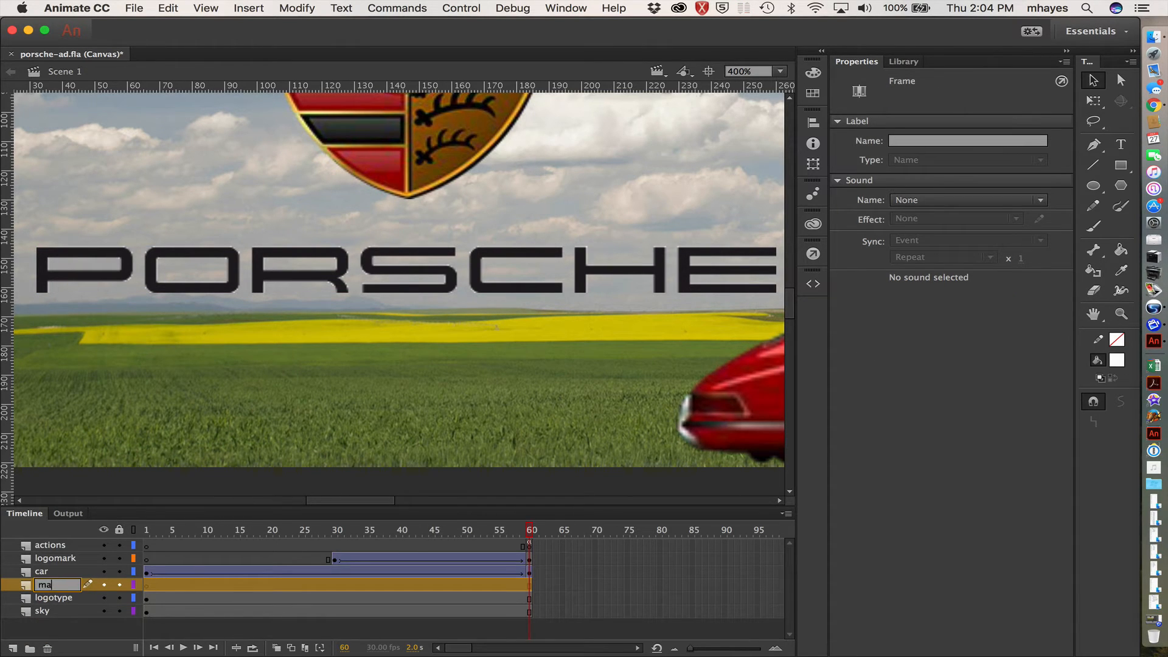
pyautogui.press('Return')
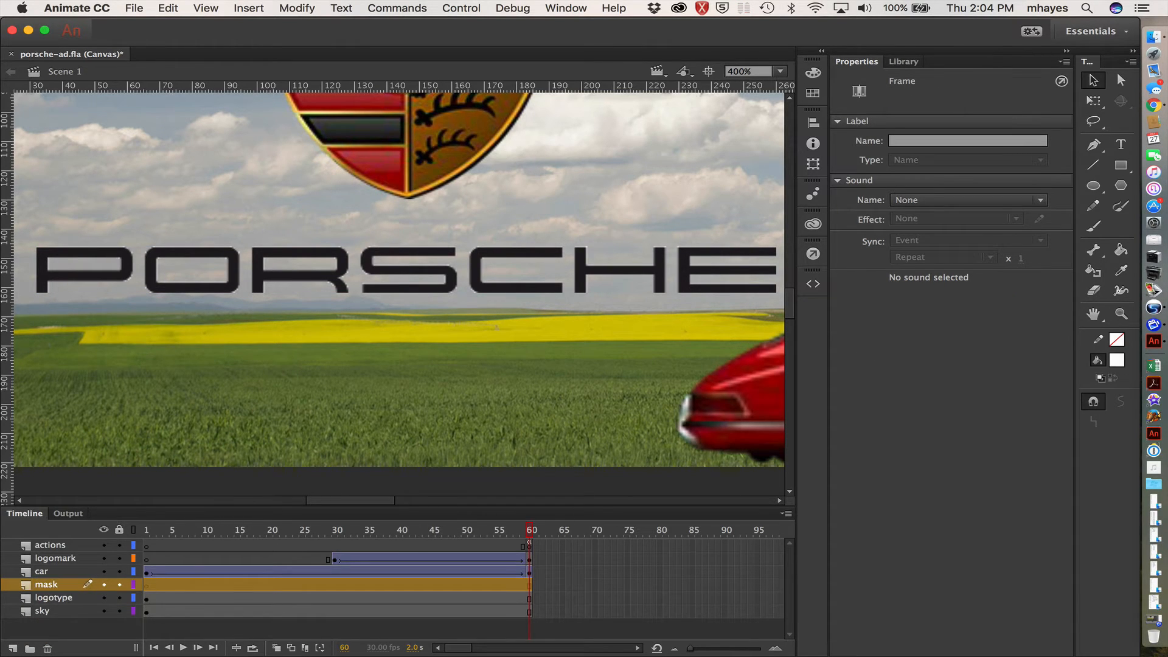
# - Add a new layer above the mask layer and lock the actions, logomark, car, logotype and sky layers
pyautogui.click(13, 648)
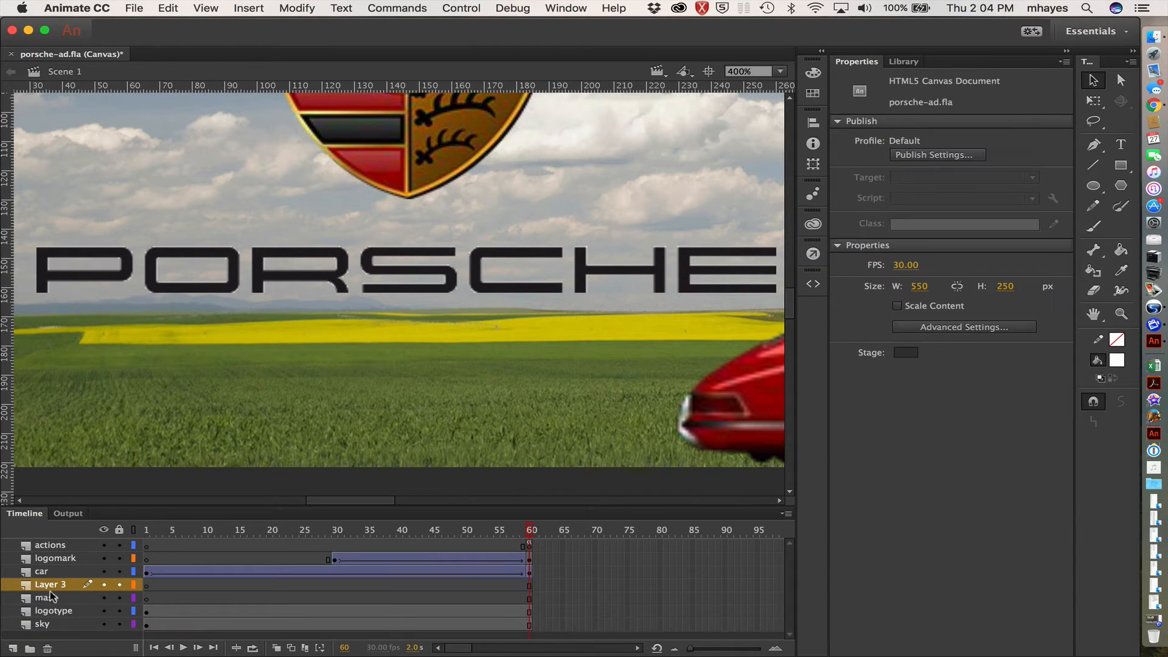
pyautogui.click(119, 545)
pyautogui.click(119, 558)
pyautogui.click(121, 611)
pyautogui.click(119, 624)
# - Set the Rectangle tool's fill to green #00FF66 with 50% alpha
pyautogui.press('super+minus')
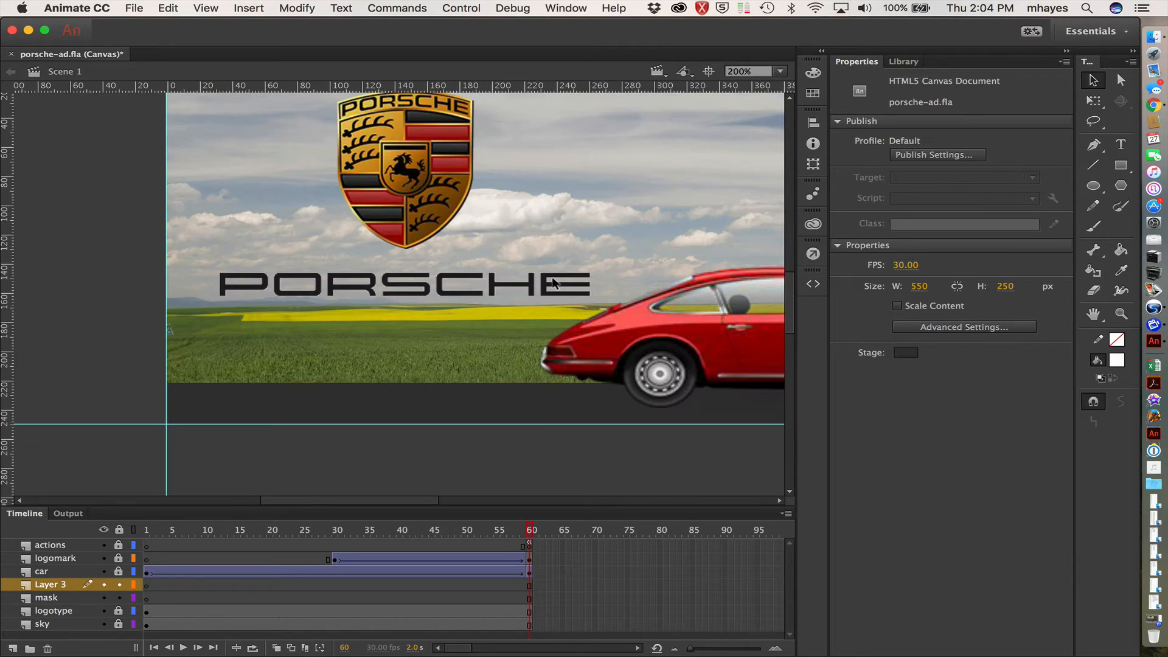
pyautogui.moveTo(550, 279); pyautogui.dragTo(401, 283)
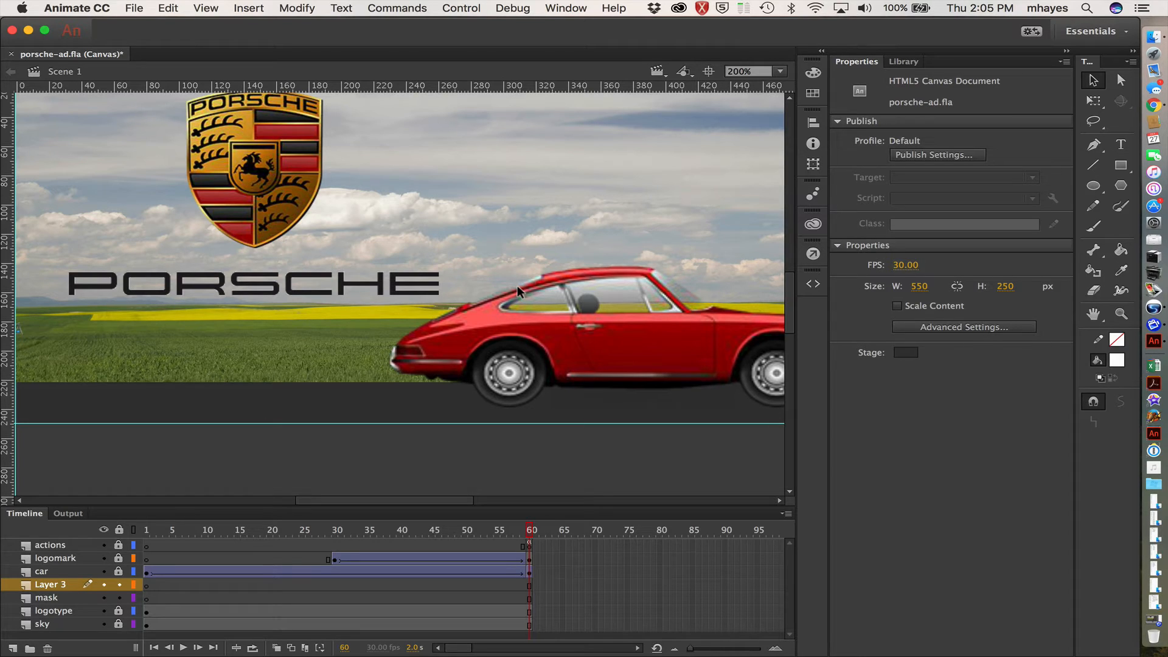
pyautogui.click(1122, 167)
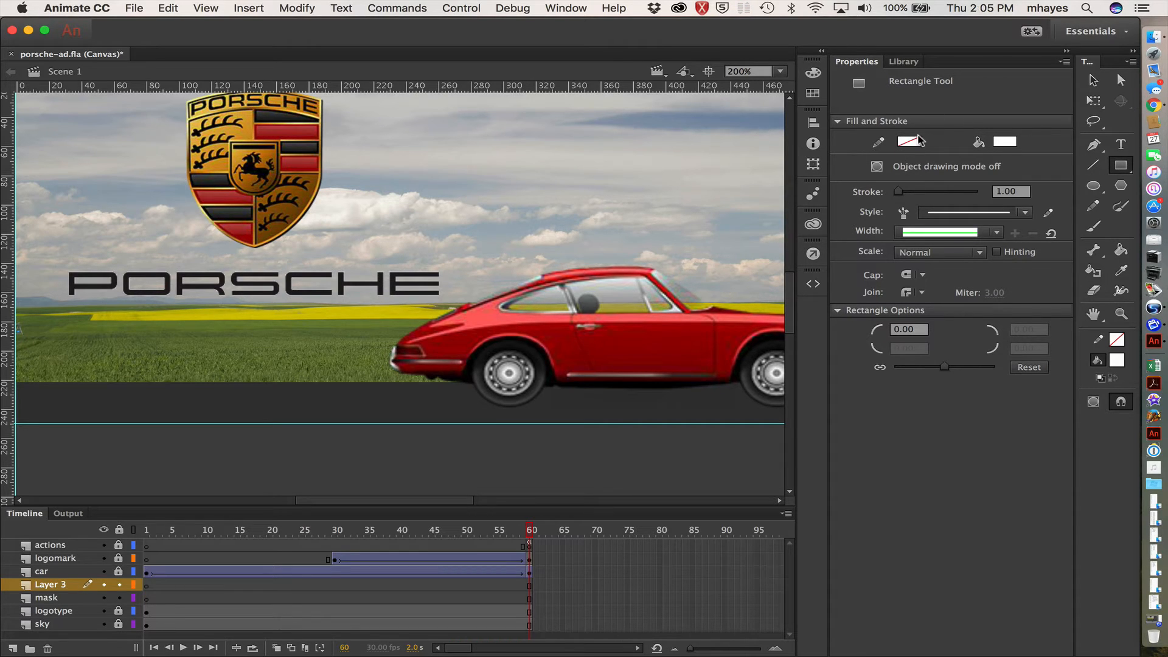
pyautogui.click(1005, 143)
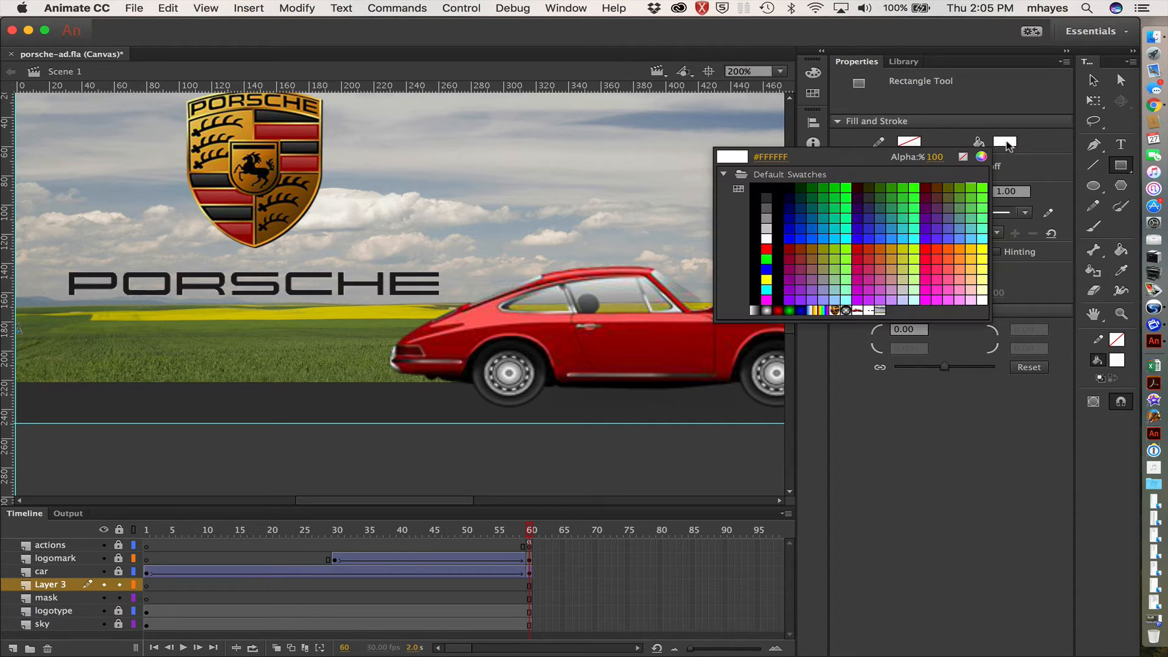
pyautogui.click(851, 207)
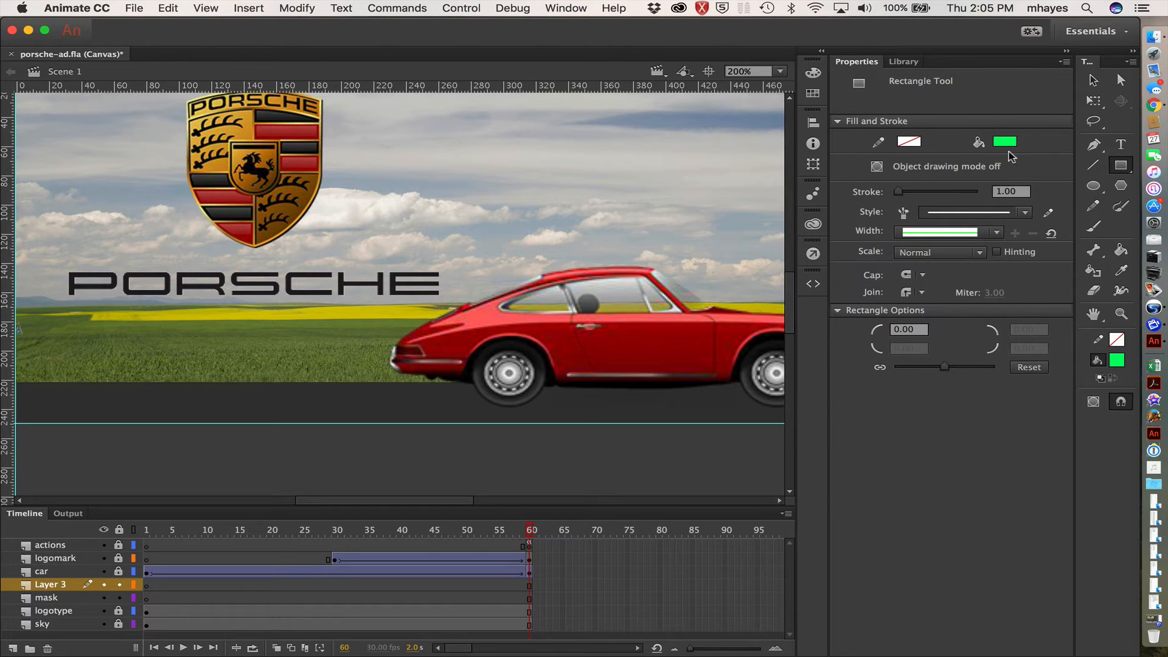
pyautogui.click(1005, 145)
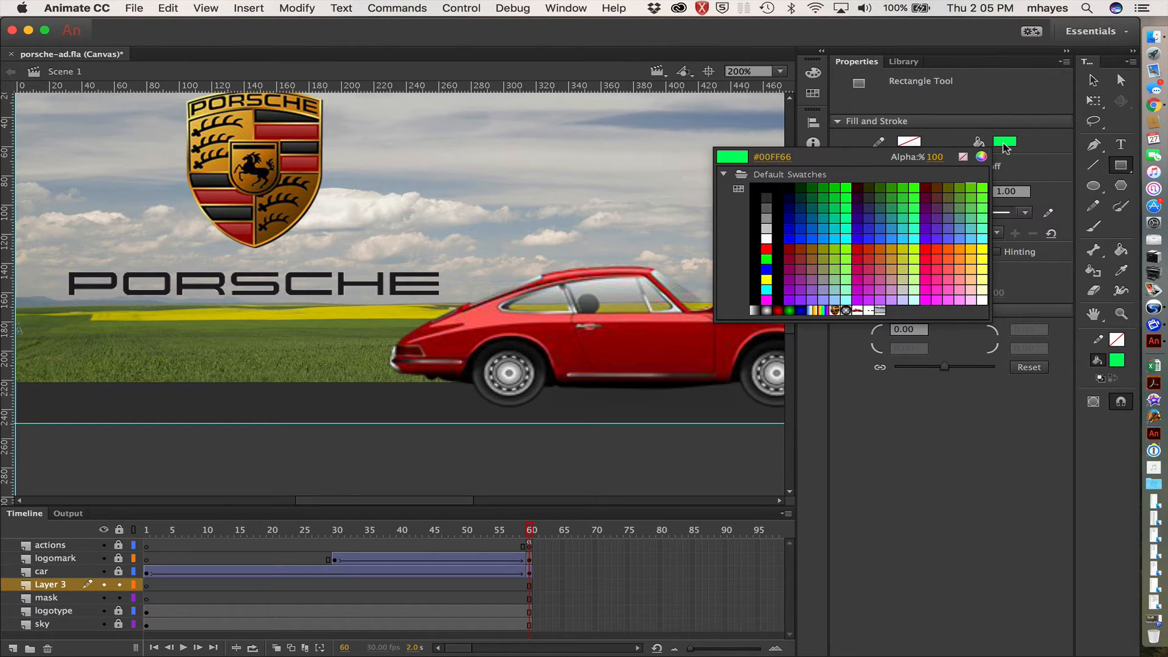
pyautogui.click(935, 157)
pyautogui.write('50')
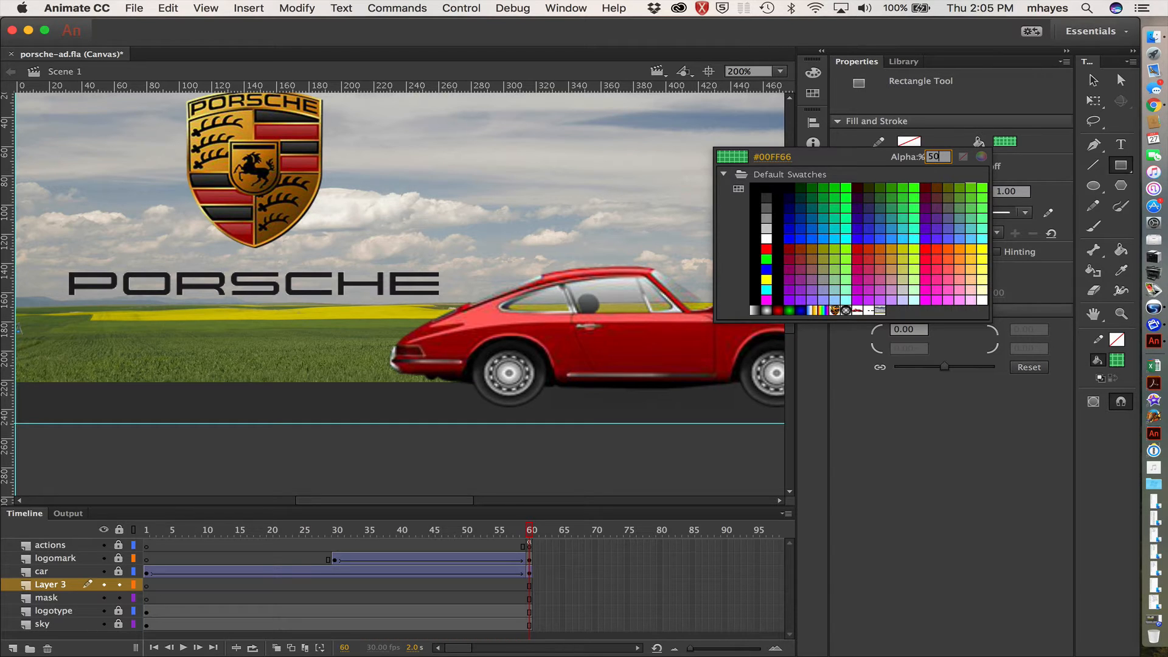
pyautogui.press('Return')
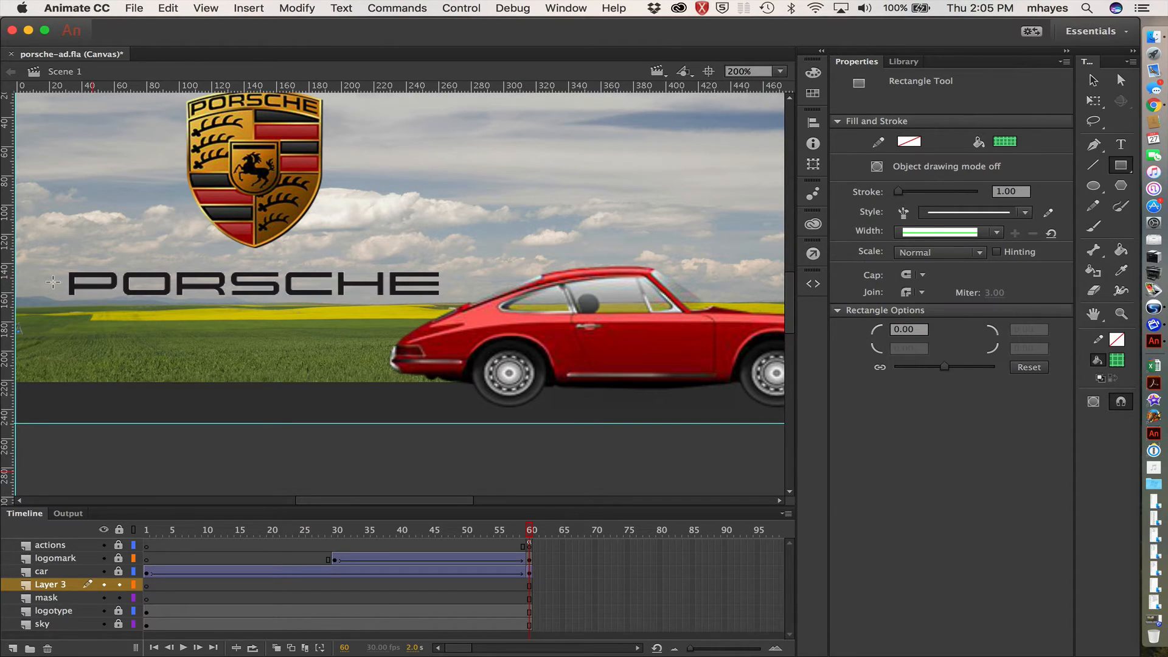
# - On the mask layer, draw a rectangle about 301.5 by 17 px covering the PORSCHE logotype and extending behind the car
pyautogui.click(62, 600)
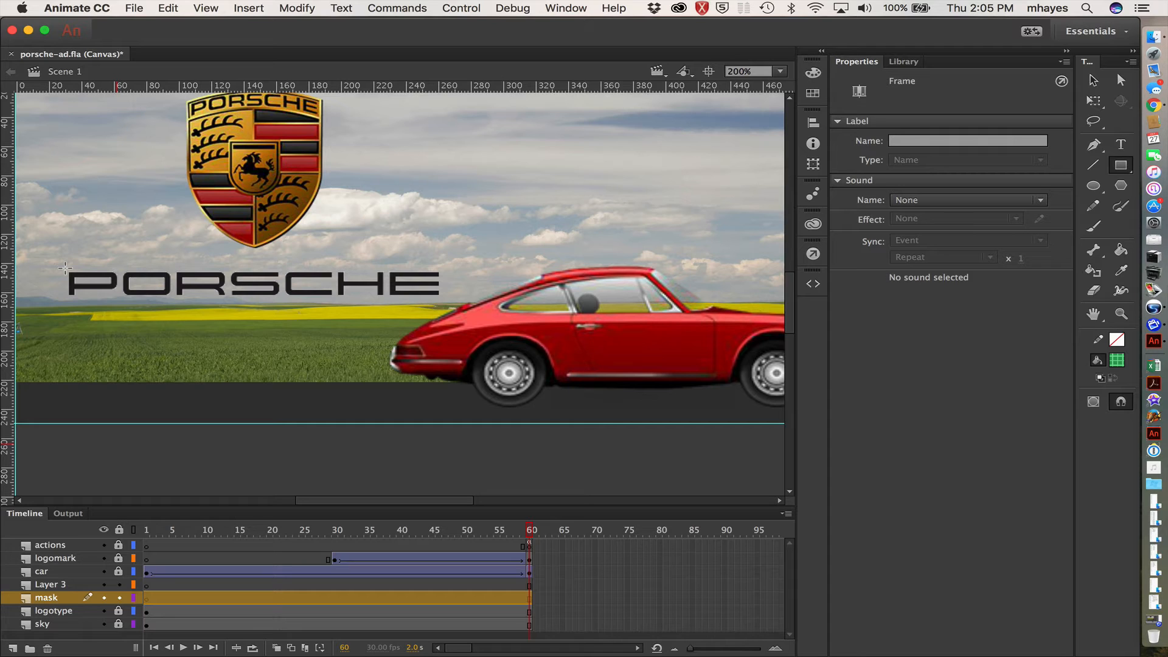
pyautogui.moveTo(67, 271); pyautogui.dragTo(556, 300)
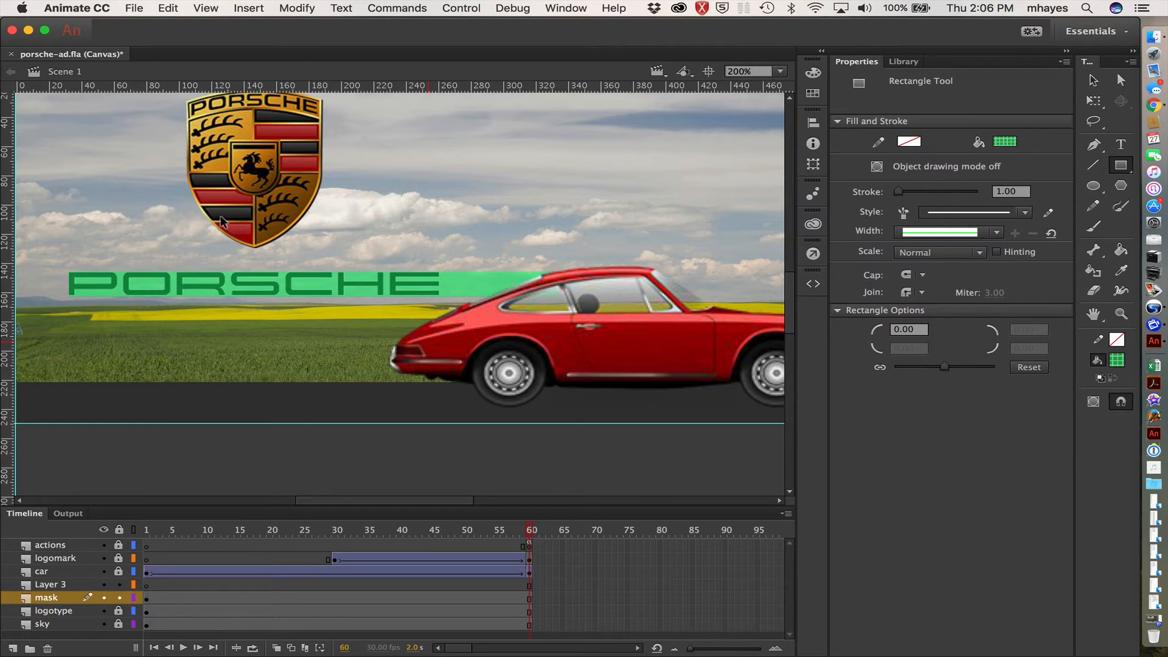
# - Examine at 1600% how the mask rectangle's edges cover the logotype, from the final E back to the P
pyautogui.press('super+equal')
pyautogui.press('super+equal')
pyautogui.press('super+equal')
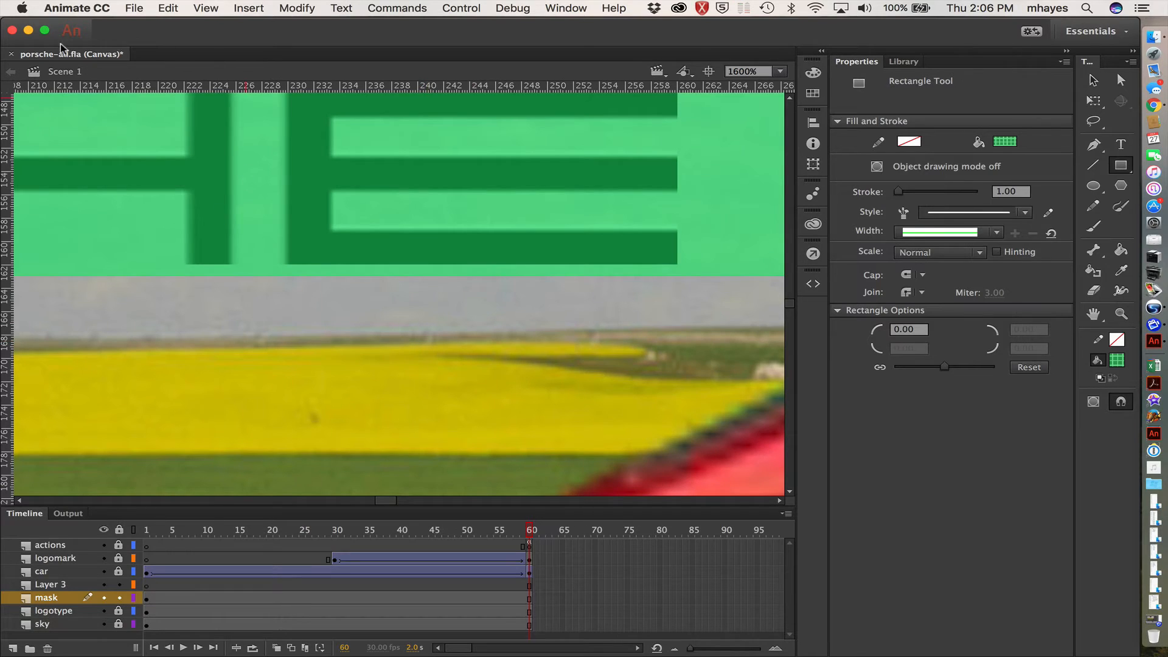
pyautogui.click(1093, 80)
pyautogui.moveTo(401, 178); pyautogui.dragTo(670, 265)
pyautogui.moveTo(130, 268); pyautogui.dragTo(663, 262)
pyautogui.moveTo(79, 260); pyautogui.dragTo(693, 255)
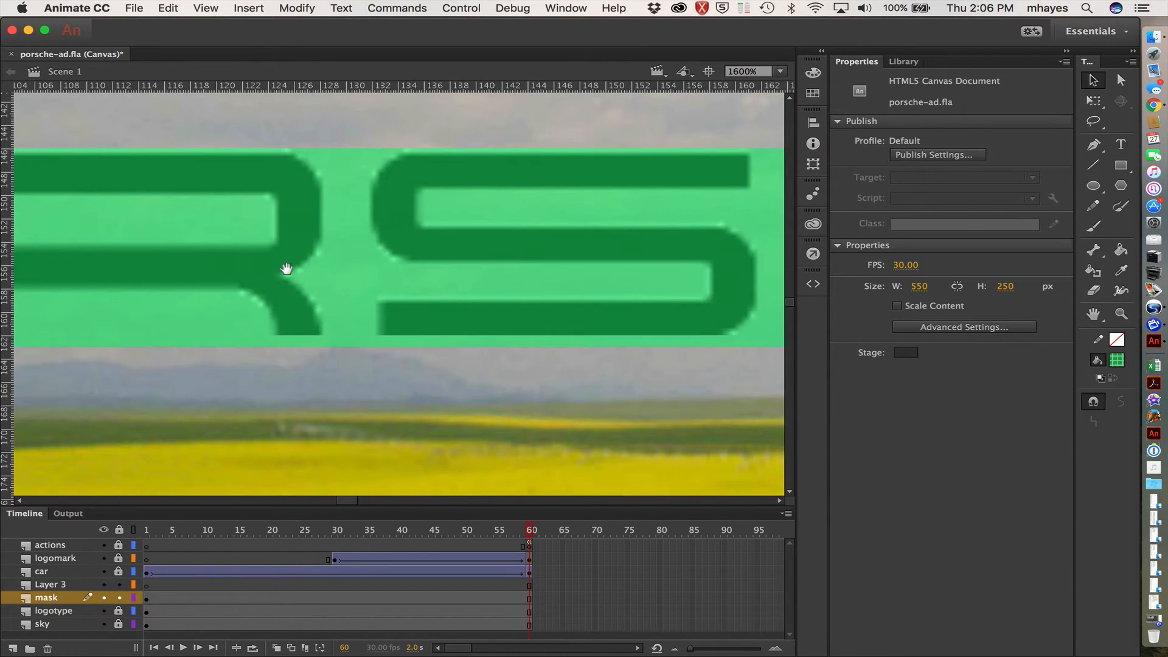
pyautogui.moveTo(182, 286); pyautogui.dragTo(639, 277)
pyautogui.moveTo(221, 279); pyautogui.dragTo(517, 260)
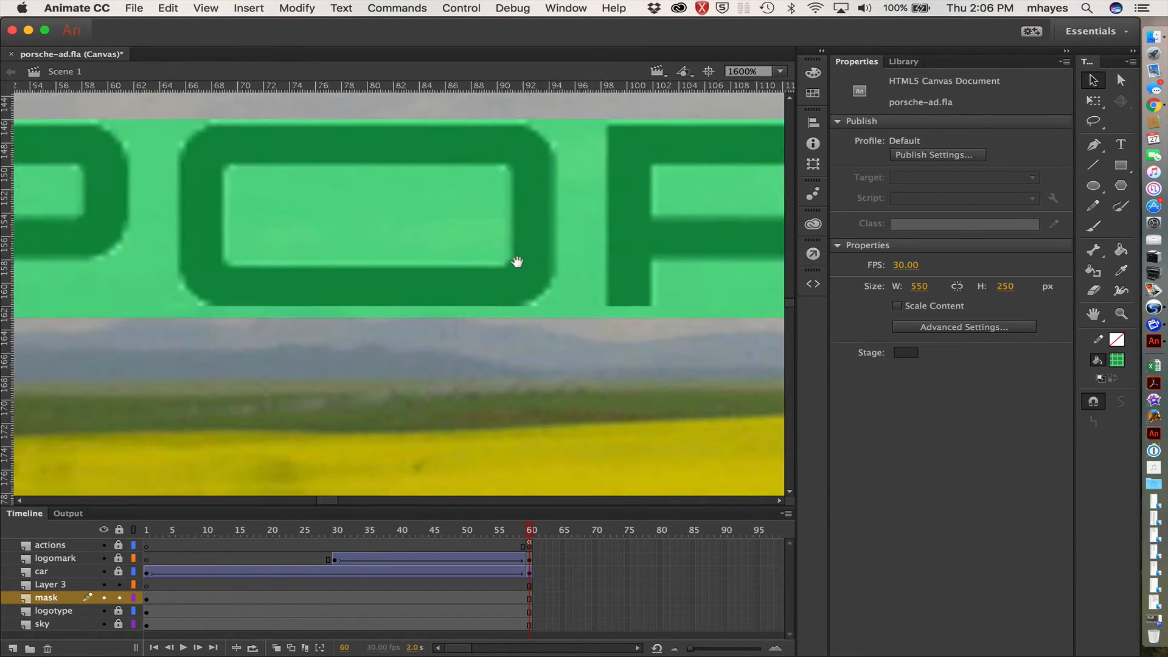
pyautogui.moveTo(103, 307); pyautogui.dragTo(323, 310)
pyautogui.moveTo(178, 302); pyautogui.dragTo(601, 288)
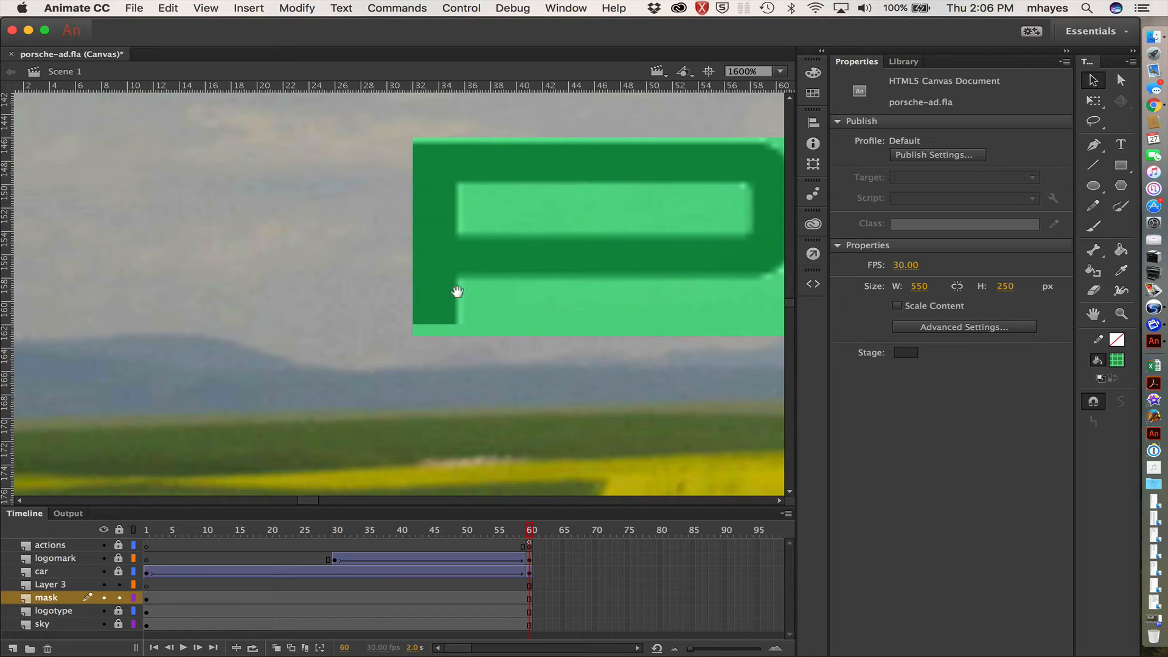
pyautogui.moveTo(456, 292); pyautogui.dragTo(348, 286)
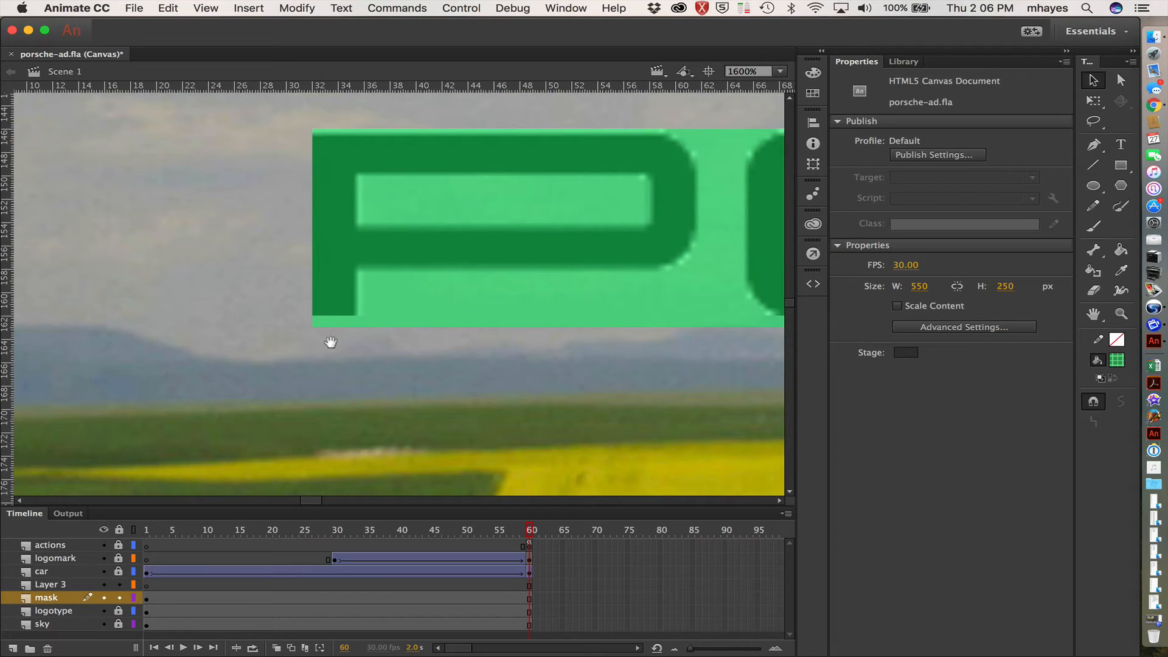
# - Nudge the mask rectangle slightly left and up to about X 31.6, Y 145.7 so it fully covers the P
pyautogui.click(377, 265)
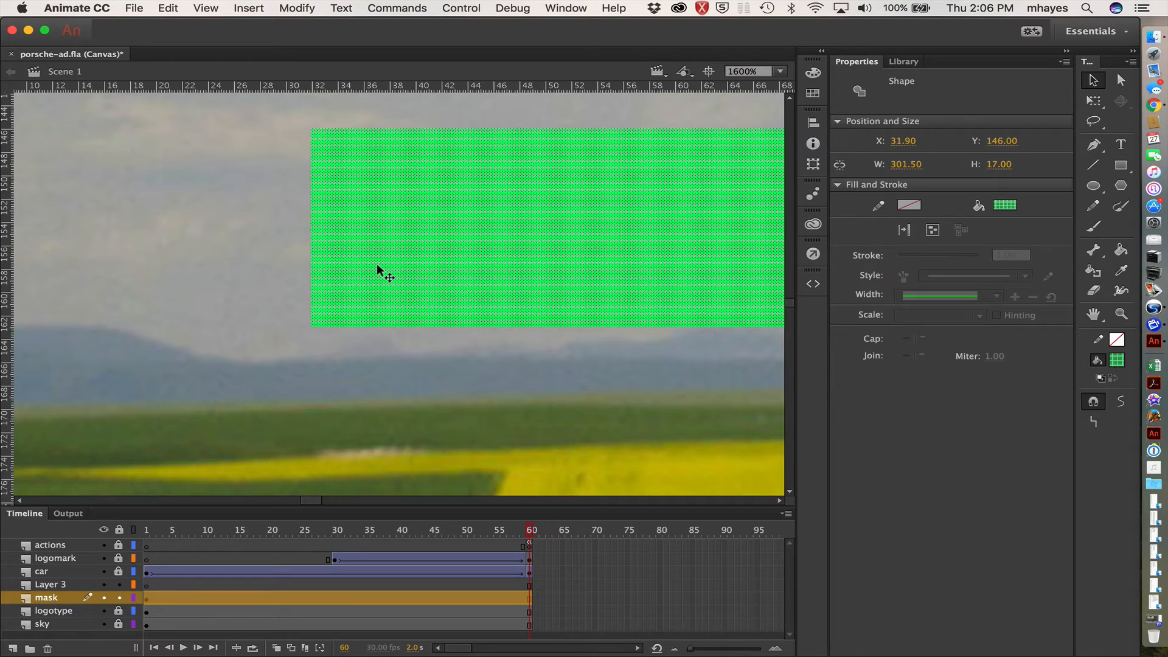
pyautogui.click(363, 366)
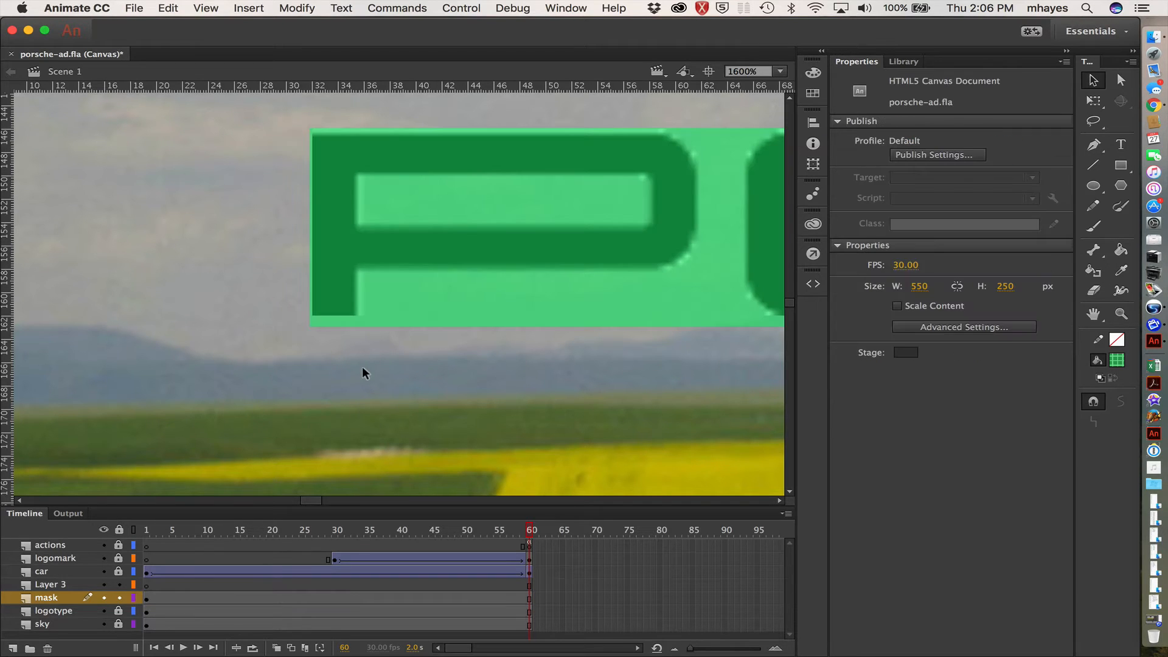
pyautogui.click(346, 203)
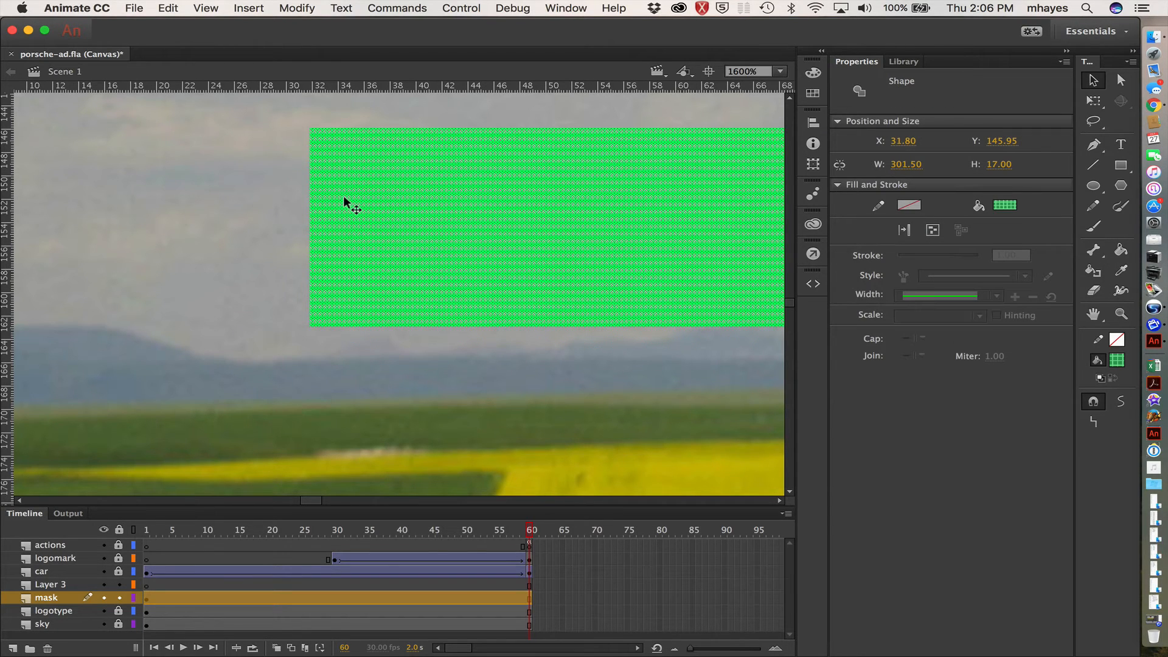
pyautogui.press('Left')
pyautogui.click(281, 351)
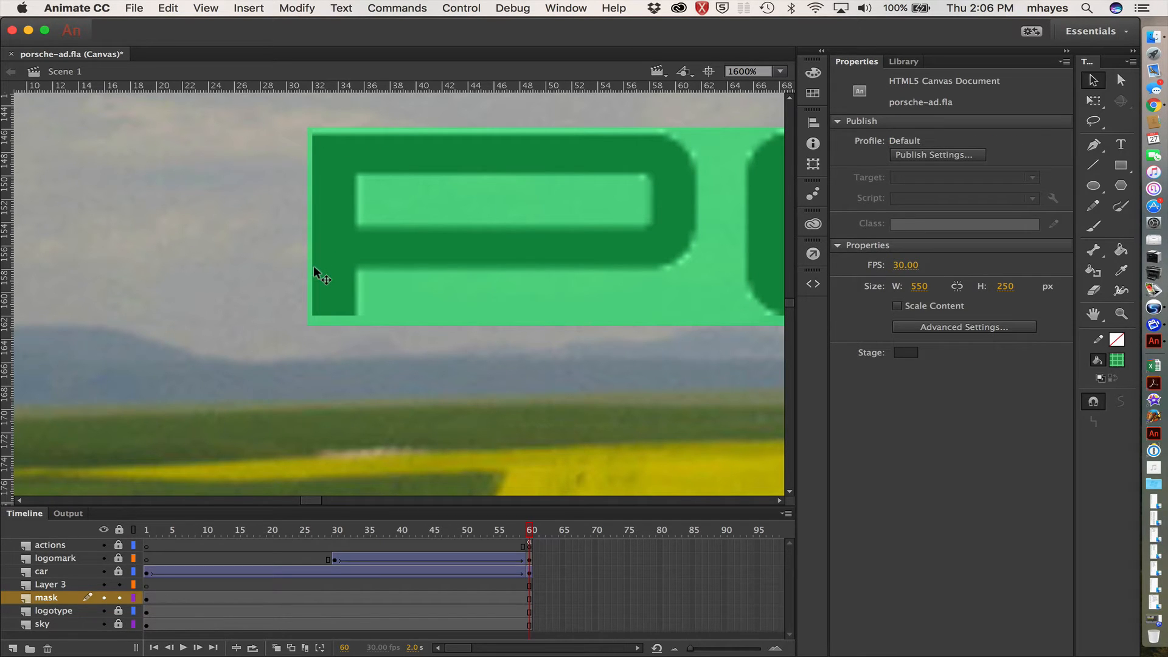
pyautogui.click(447, 292)
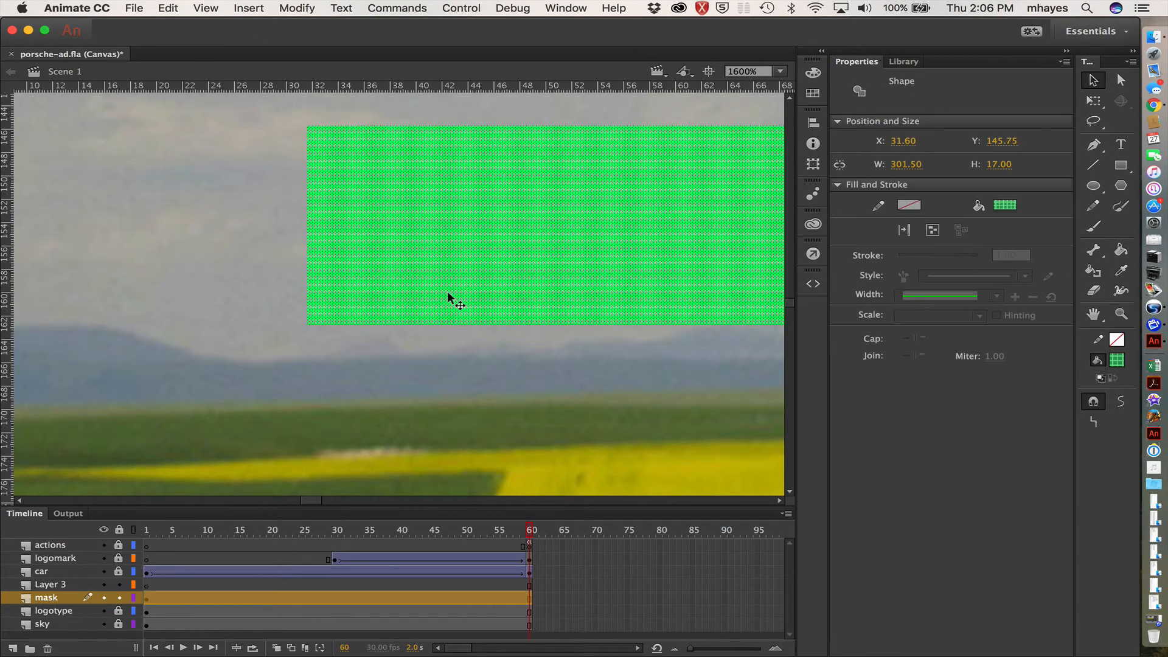
pyautogui.click(460, 396)
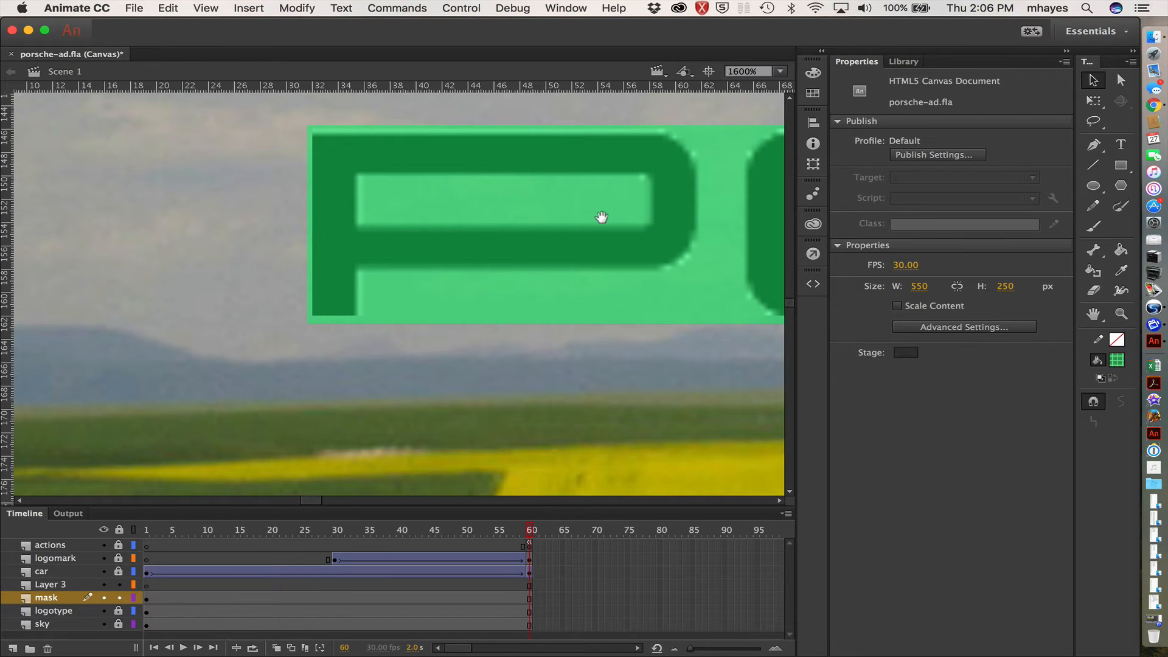
# - Examine the mask rectangle's coverage along the remaining letters up to its far end behind the car's rear window
pyautogui.moveTo(600, 217); pyautogui.dragTo(250, 229)
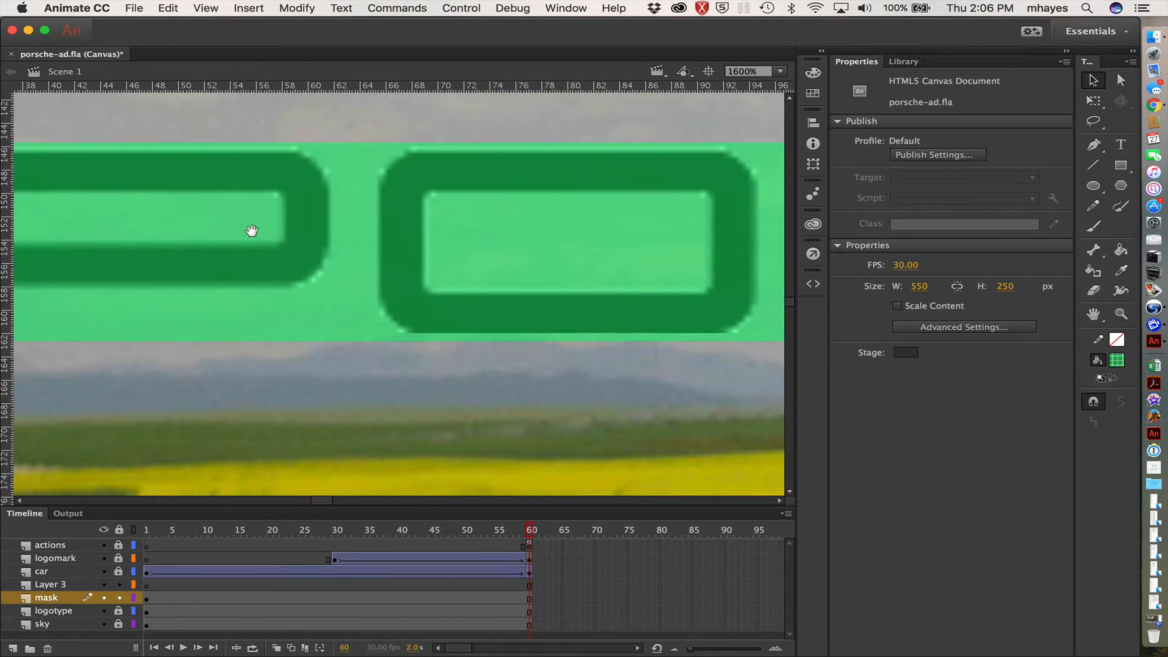
pyautogui.moveTo(673, 268); pyautogui.dragTo(243, 253)
pyautogui.moveTo(542, 247); pyautogui.dragTo(43, 232)
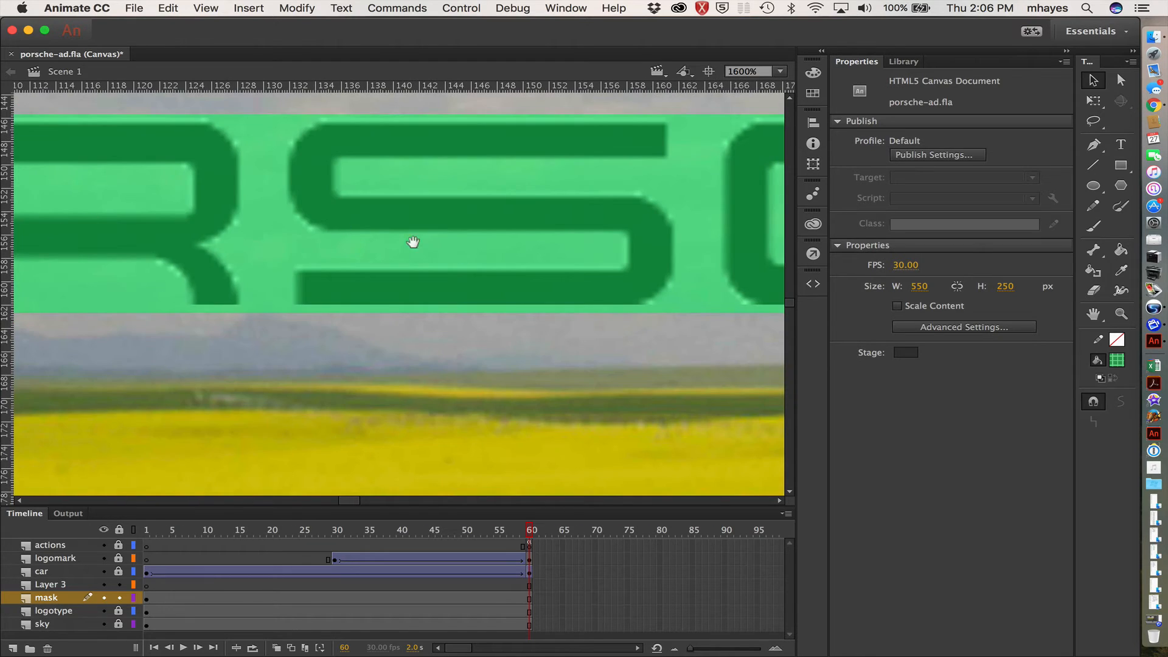
pyautogui.moveTo(491, 257); pyautogui.dragTo(42, 245)
pyautogui.moveTo(554, 269); pyautogui.dragTo(24, 267)
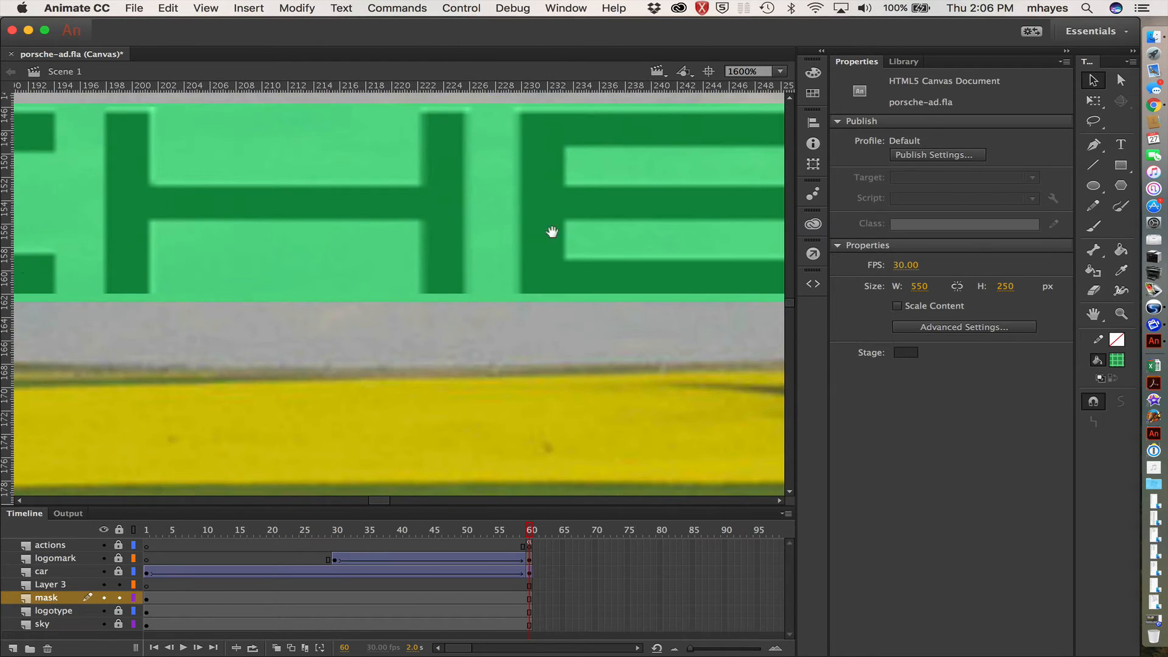
pyautogui.moveTo(568, 289); pyautogui.dragTo(18, 294)
pyautogui.moveTo(472, 297); pyautogui.dragTo(57, 318)
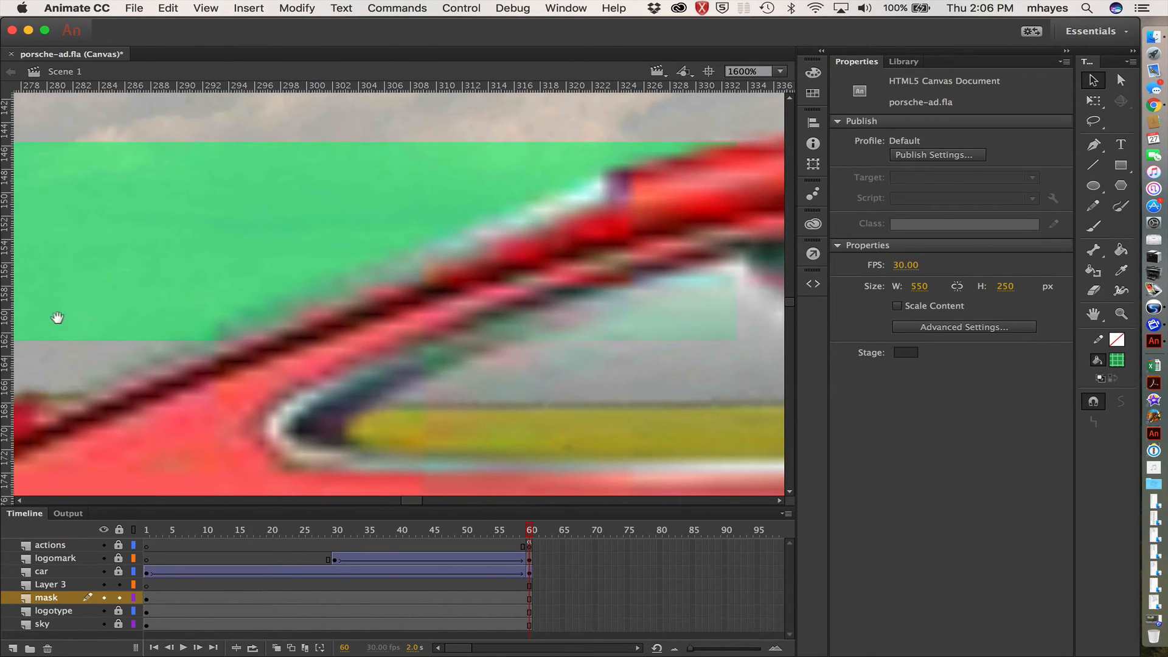
pyautogui.moveTo(647, 237); pyautogui.dragTo(491, 230)
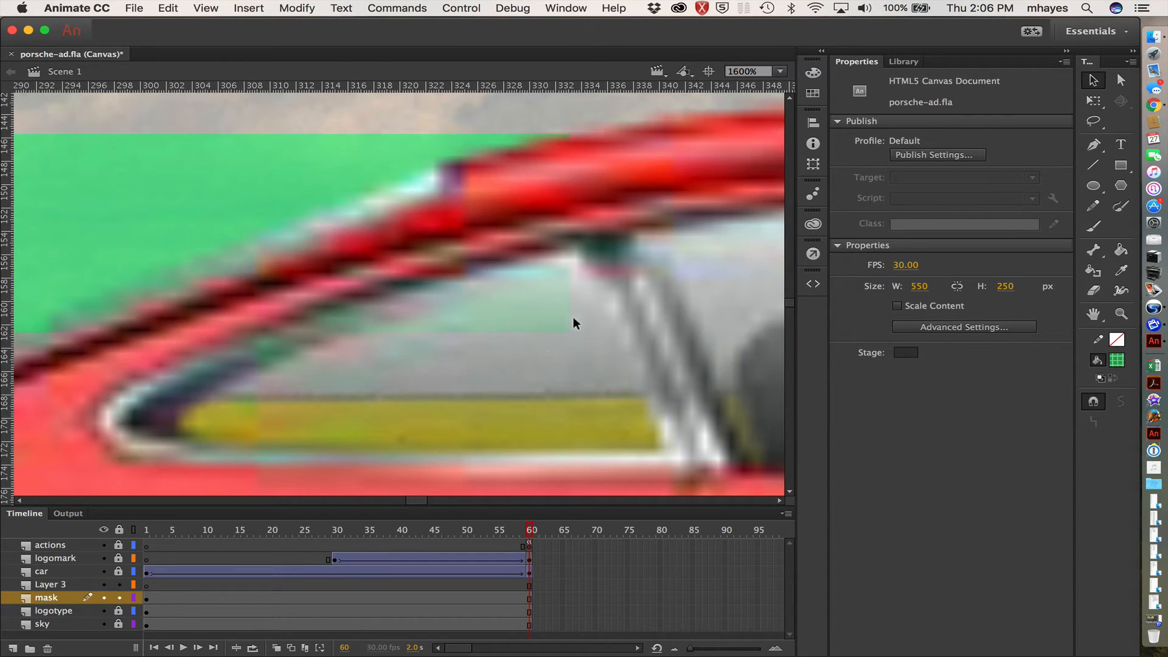
pyautogui.moveTo(553, 323); pyautogui.dragTo(657, 286)
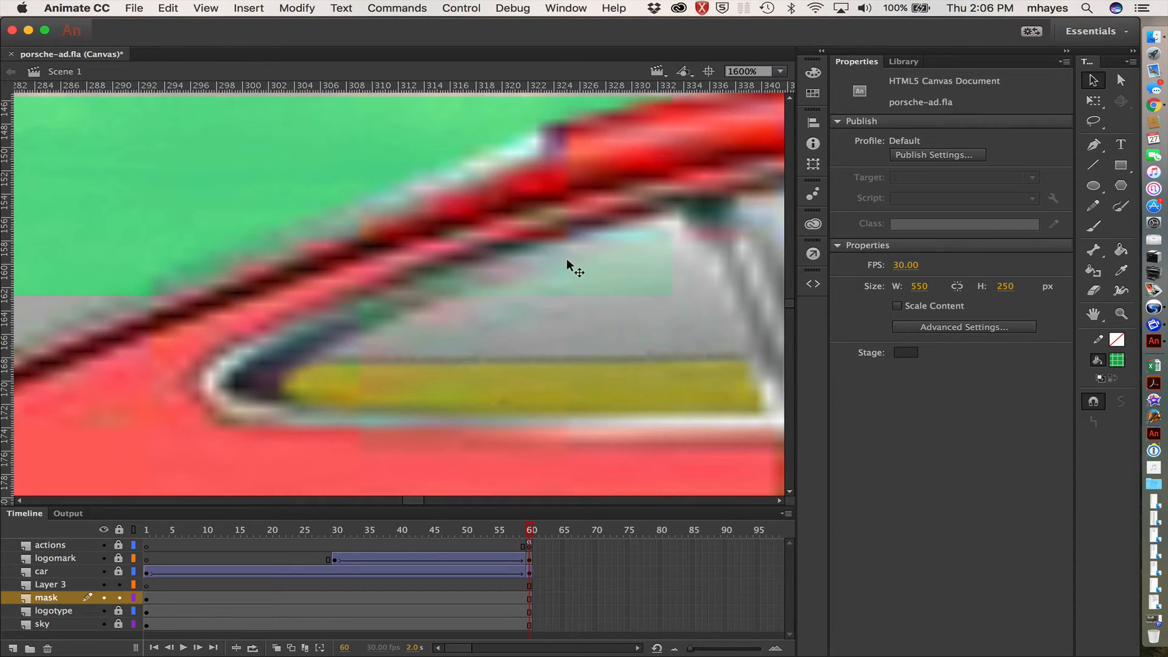
pyautogui.moveTo(566, 260); pyautogui.dragTo(560, 302)
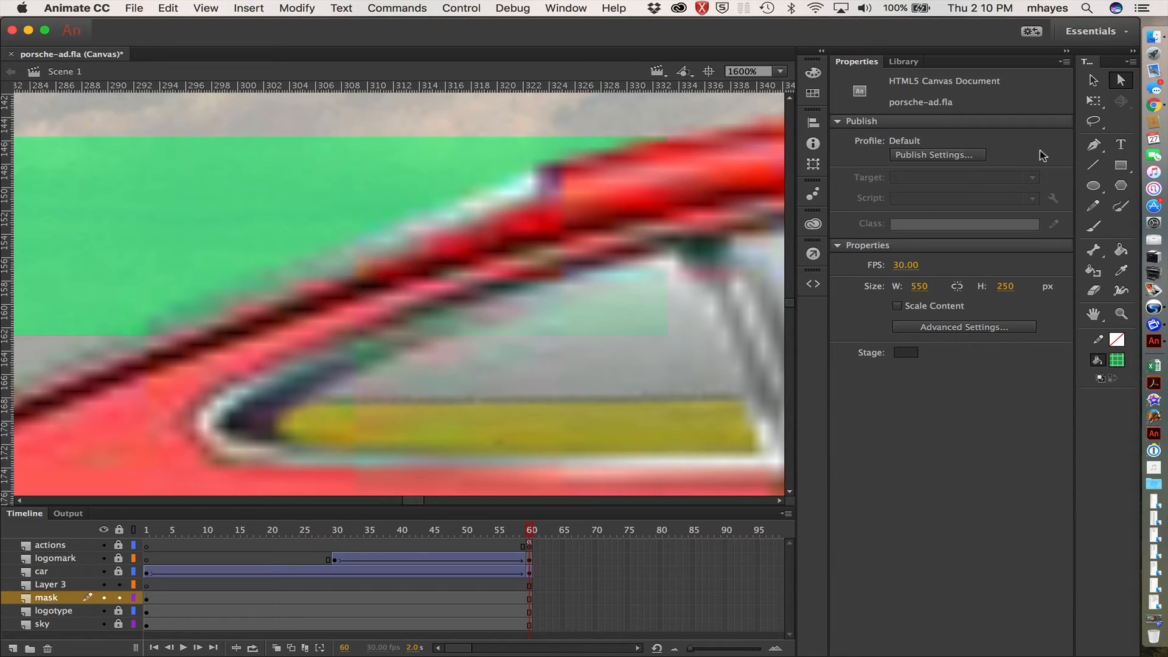
# - Hide the car layer and try to cut away the mask rectangle's end along the car's roofline with the Lasso tool
pyautogui.click(1094, 123)
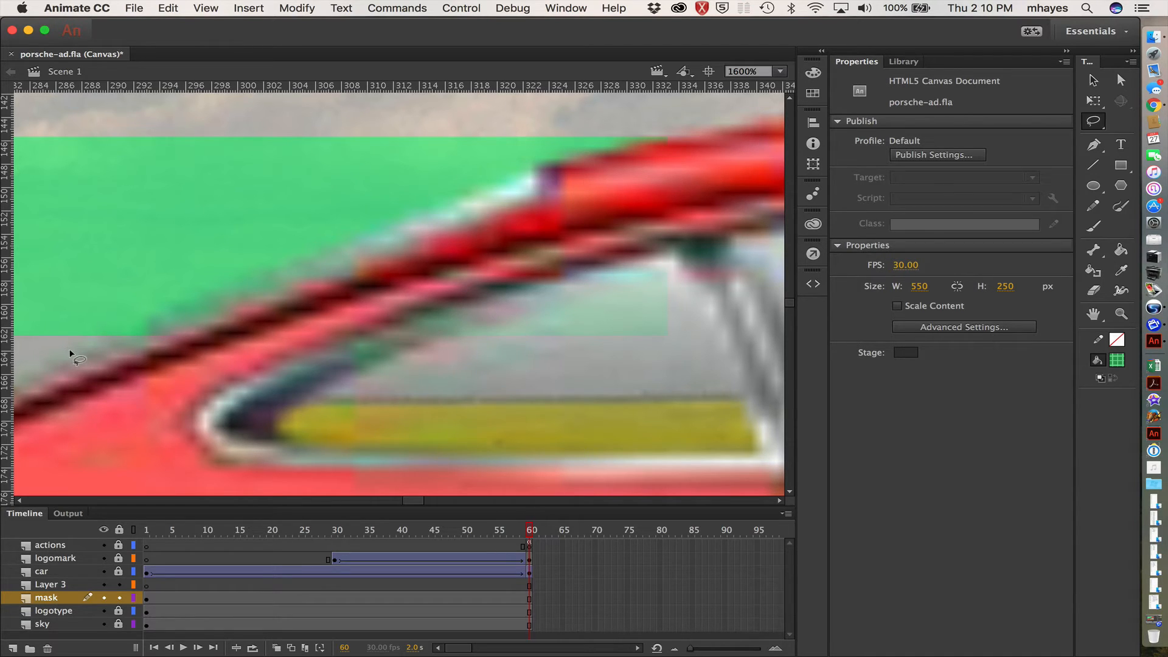
pyautogui.moveTo(68, 349)
pyautogui.mouseDown()
pyautogui.moveTo(551, 155)
pyautogui.moveTo(666, 121)
pyautogui.moveTo(688, 131)
pyautogui.moveTo(707, 309)
pyautogui.moveTo(687, 364)
pyautogui.moveTo(623, 384)
pyautogui.moveTo(372, 390)
pyautogui.mouseUp()
pyautogui.moveTo(195, 395); pyautogui.dragTo(76, 382)
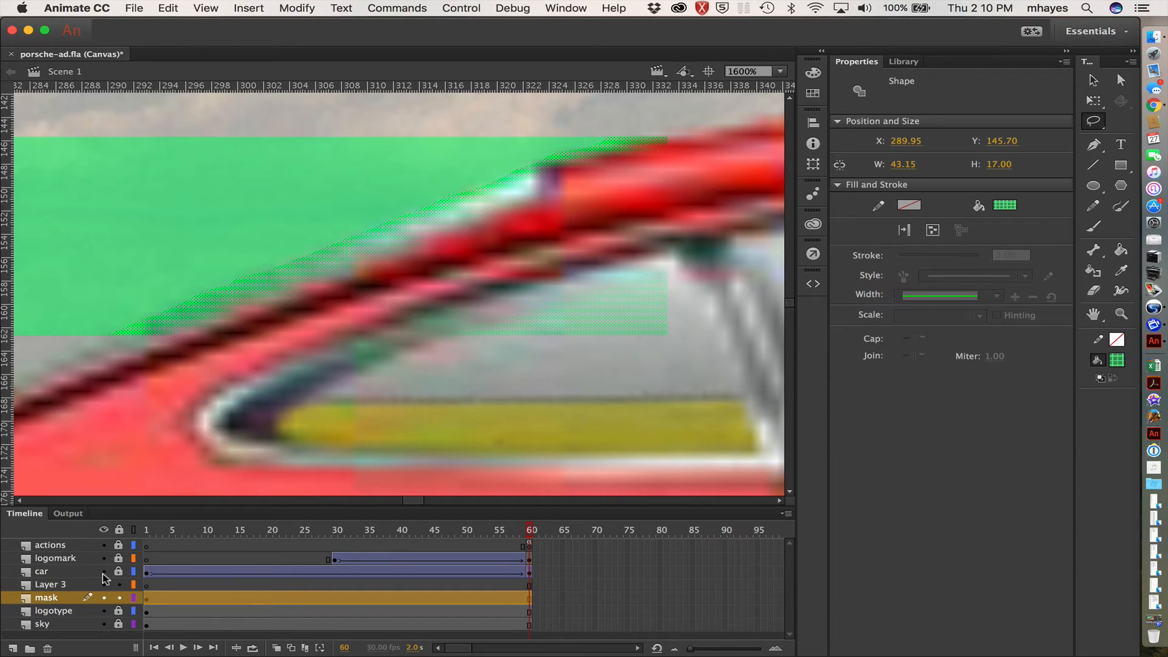
pyautogui.click(103, 572)
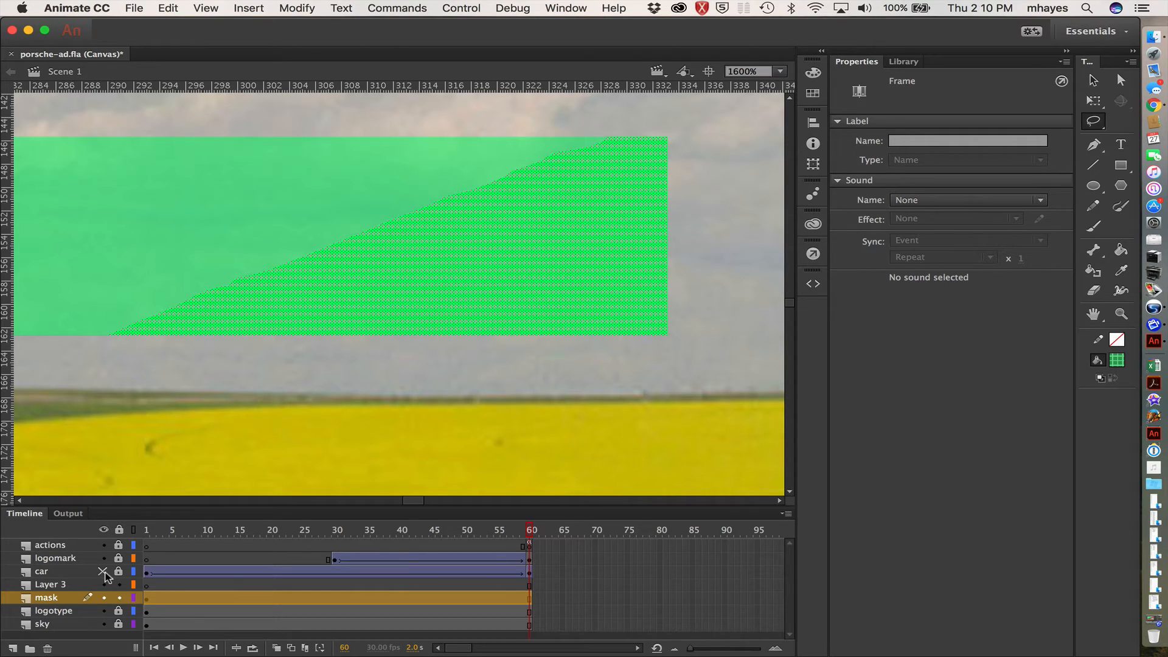
pyautogui.press('Delete')
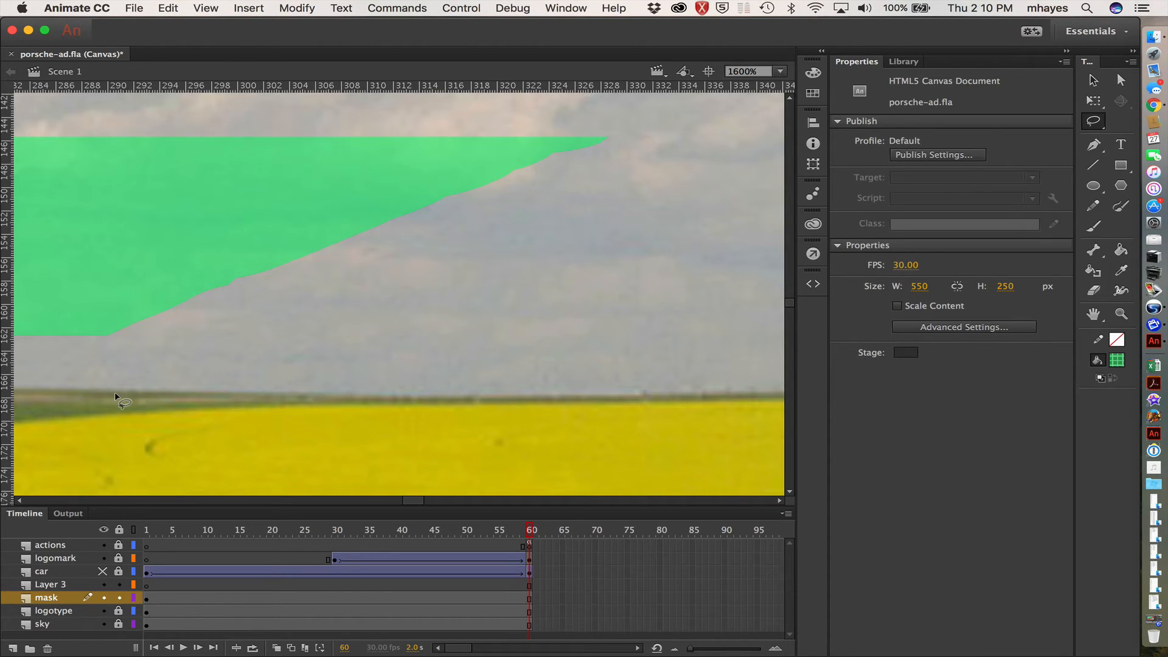
pyautogui.moveTo(116, 396); pyautogui.dragTo(115, 398)
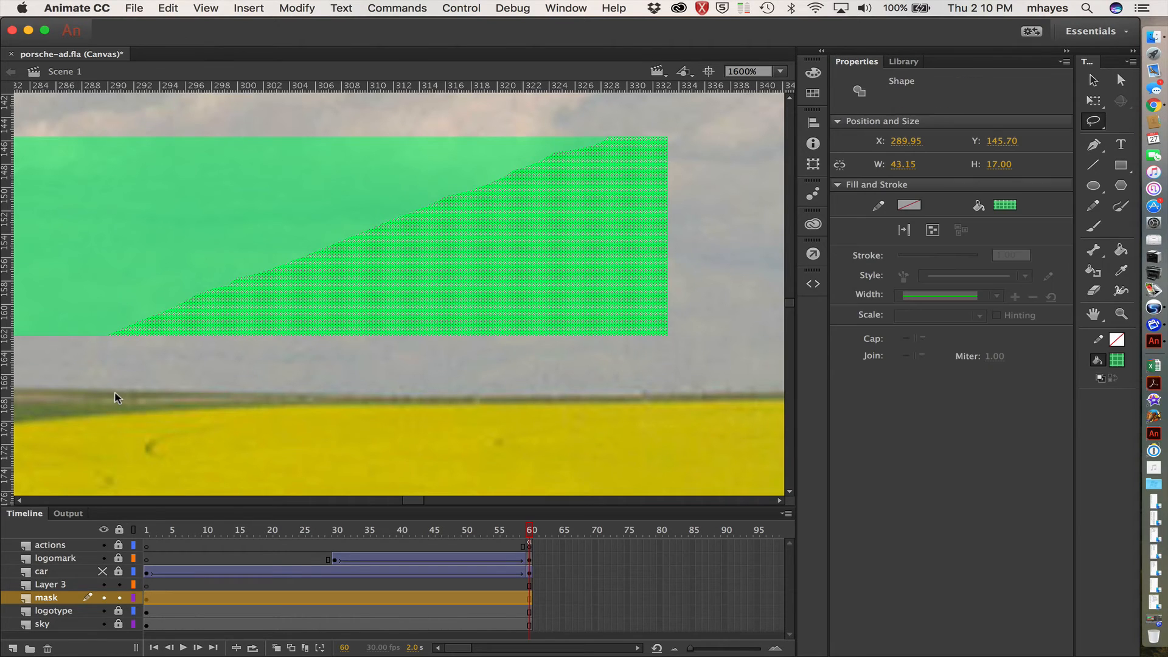
pyautogui.click(589, 116)
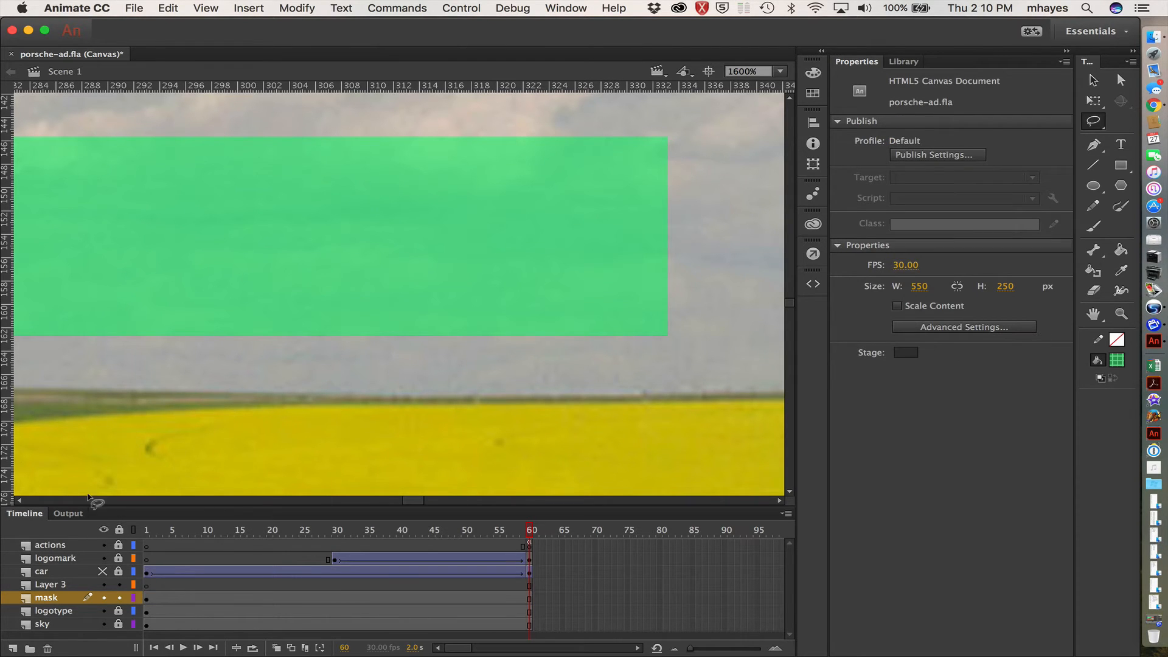
# - Show the car layer and trace just above the car's roofline on Layer 3 with the Pen tool, past the mask rectangle's end
pyautogui.click(102, 571)
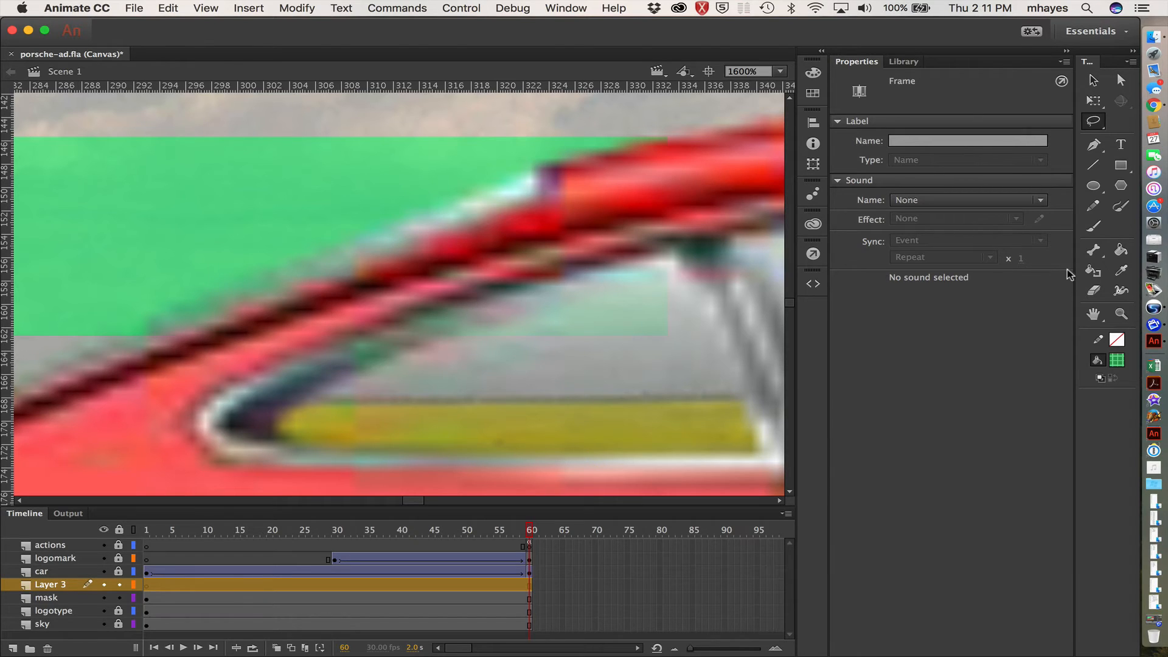
pyautogui.click(1095, 146)
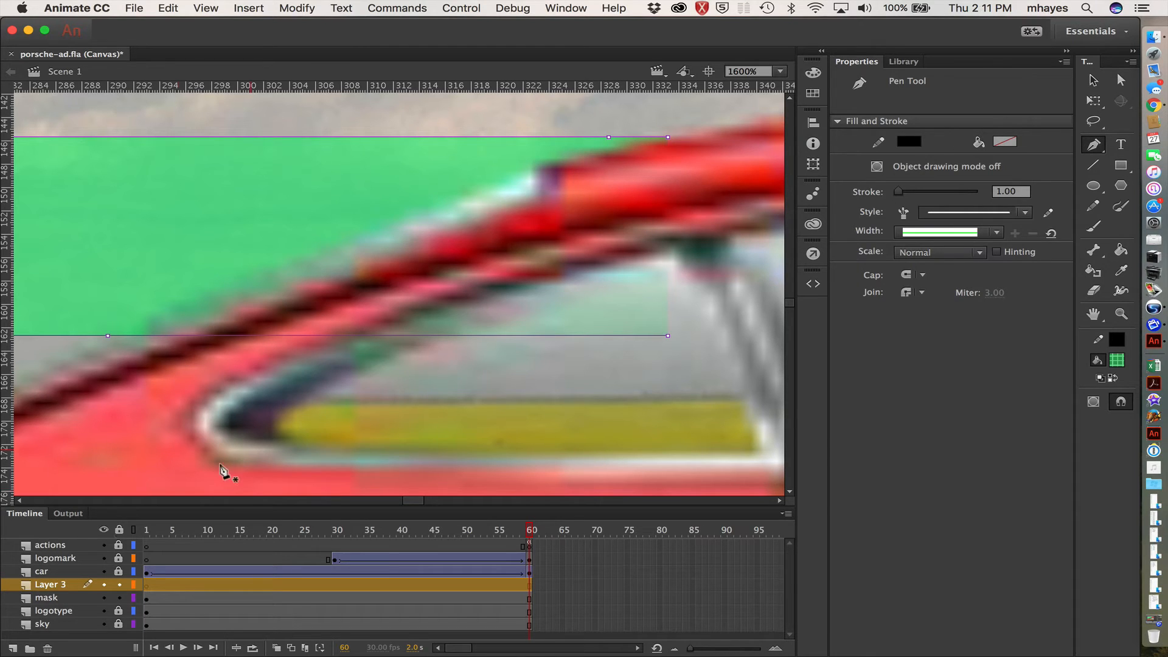
pyautogui.click(43, 572)
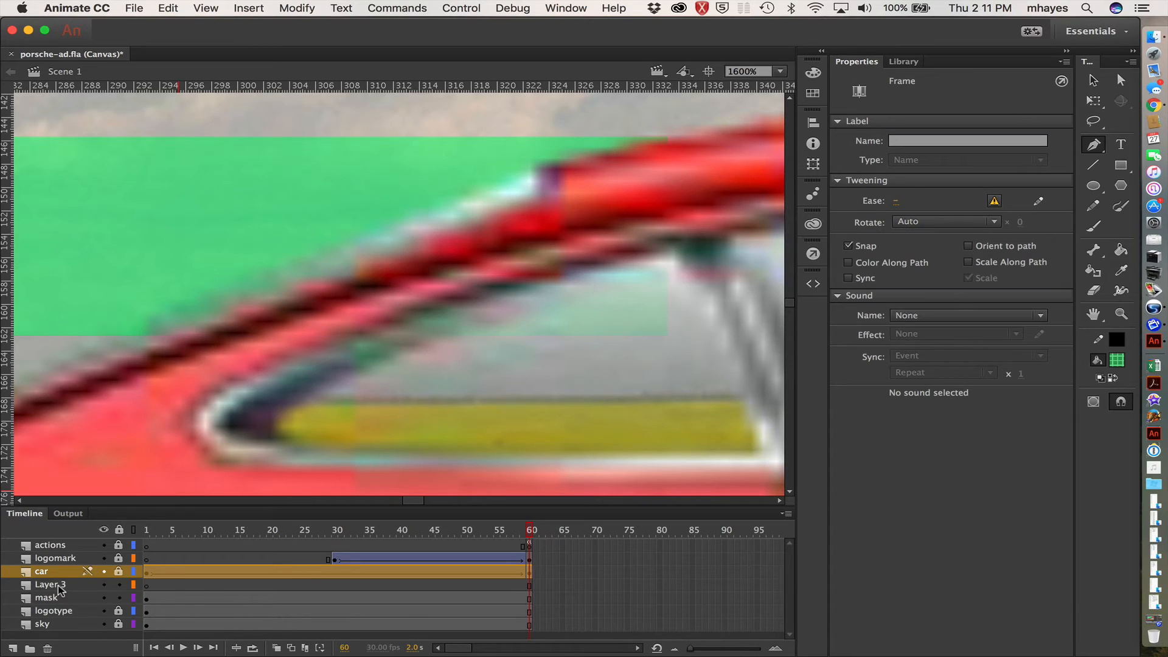
pyautogui.click(57, 586)
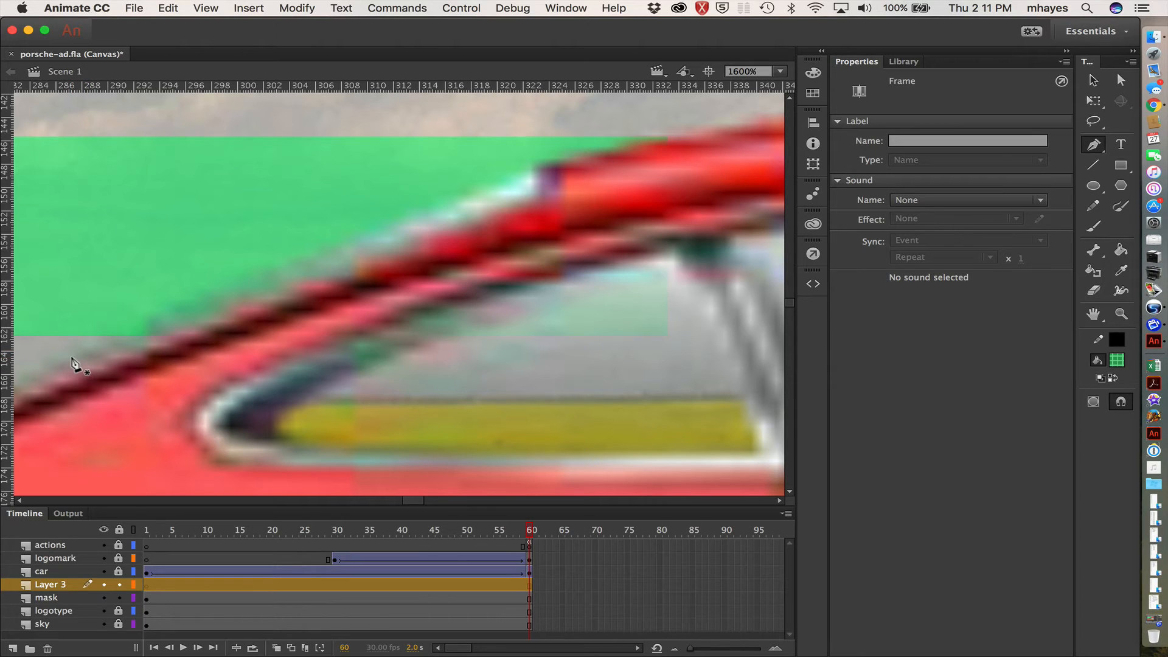
pyautogui.moveTo(72, 358); pyautogui.dragTo(100, 345)
pyautogui.moveTo(290, 269); pyautogui.dragTo(319, 251)
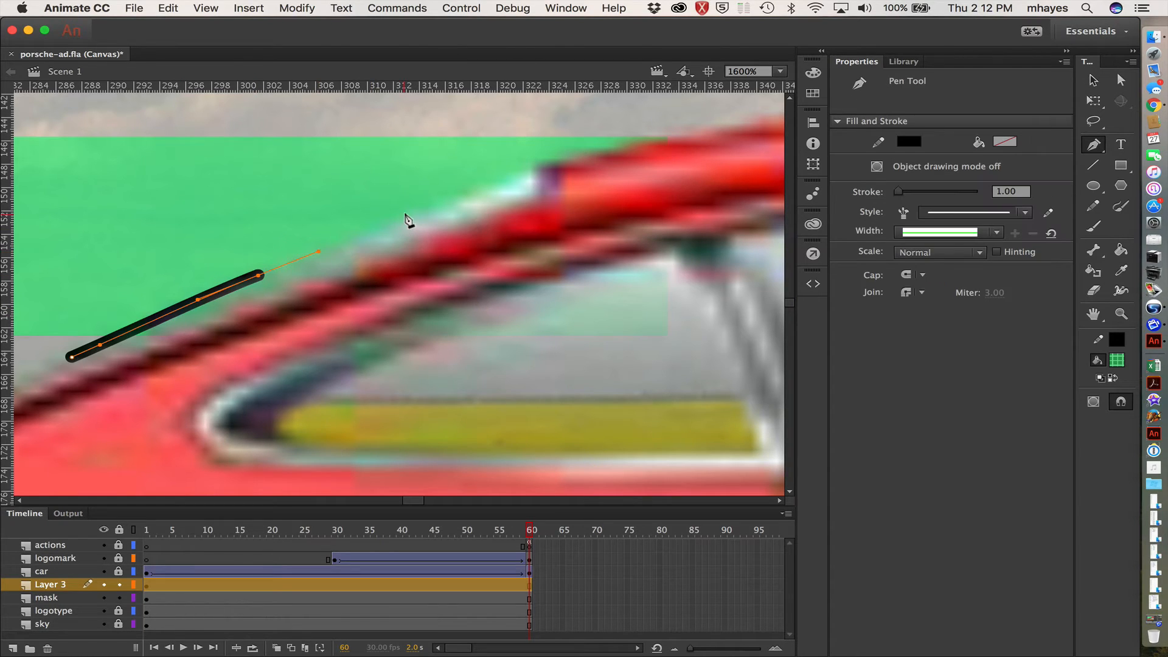
pyautogui.moveTo(447, 201); pyautogui.dragTo(502, 182)
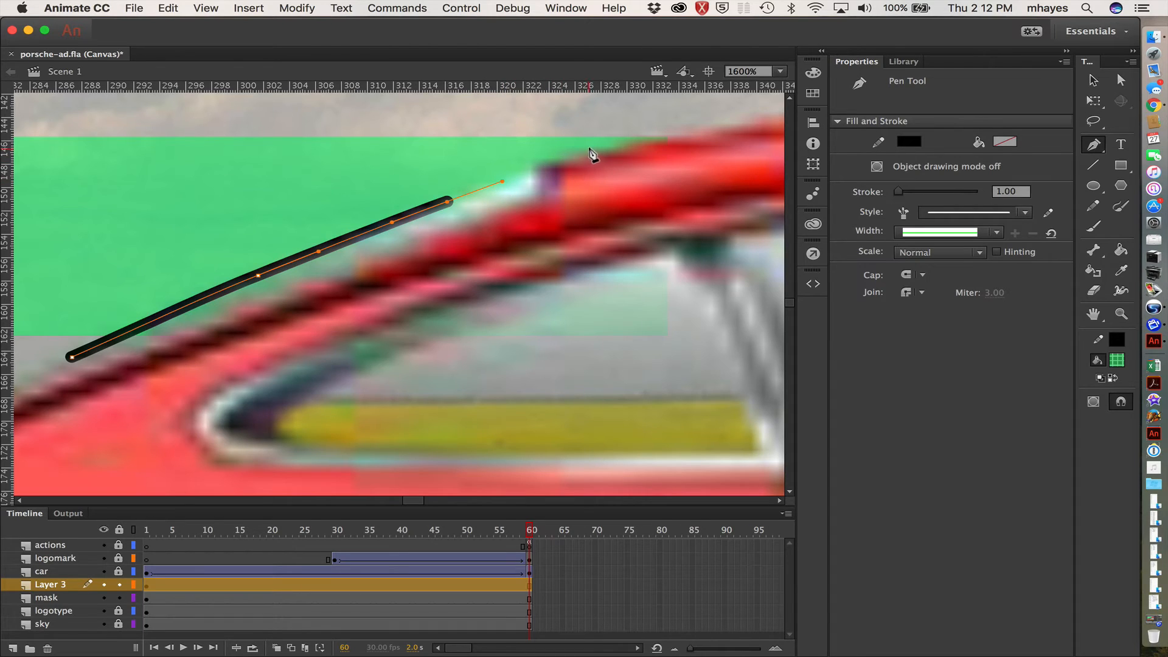
pyautogui.moveTo(600, 146); pyautogui.dragTo(629, 141)
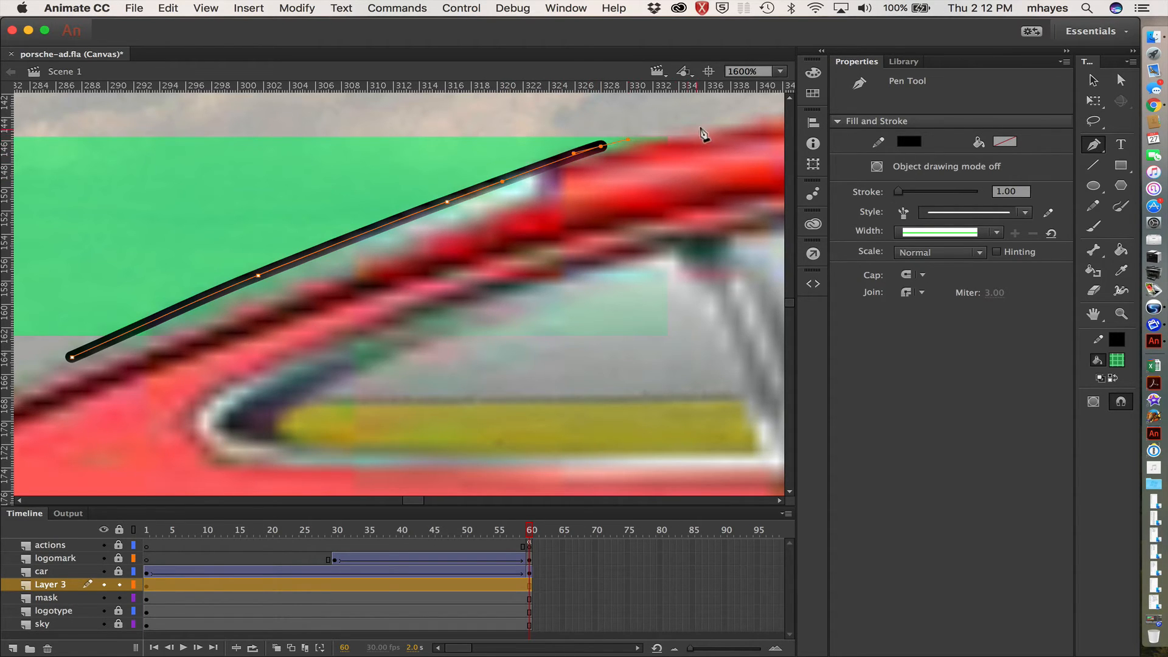
pyautogui.moveTo(725, 120); pyautogui.dragTo(761, 116)
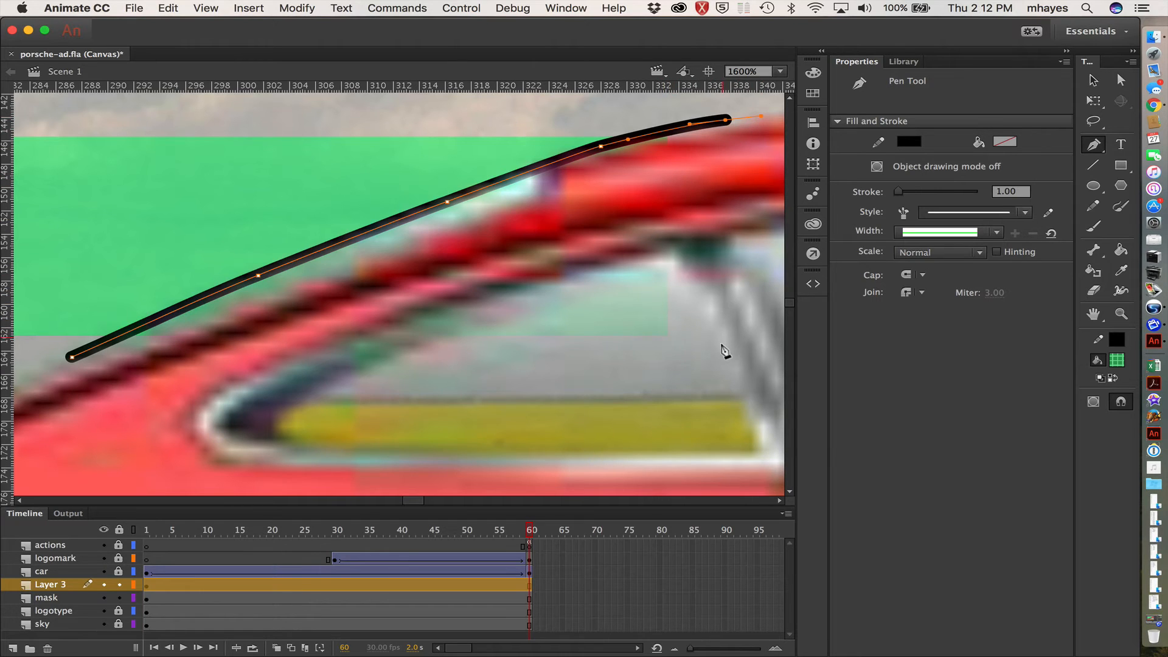
# - Close the path through the car's rear window so that it encloses the part of the mask rectangle behind the car
pyautogui.moveTo(721, 369)
pyautogui.mouseDown()
pyautogui.moveTo(716, 392)
pyautogui.moveTo(691, 403)
pyautogui.mouseUp()
pyautogui.click(226, 408)
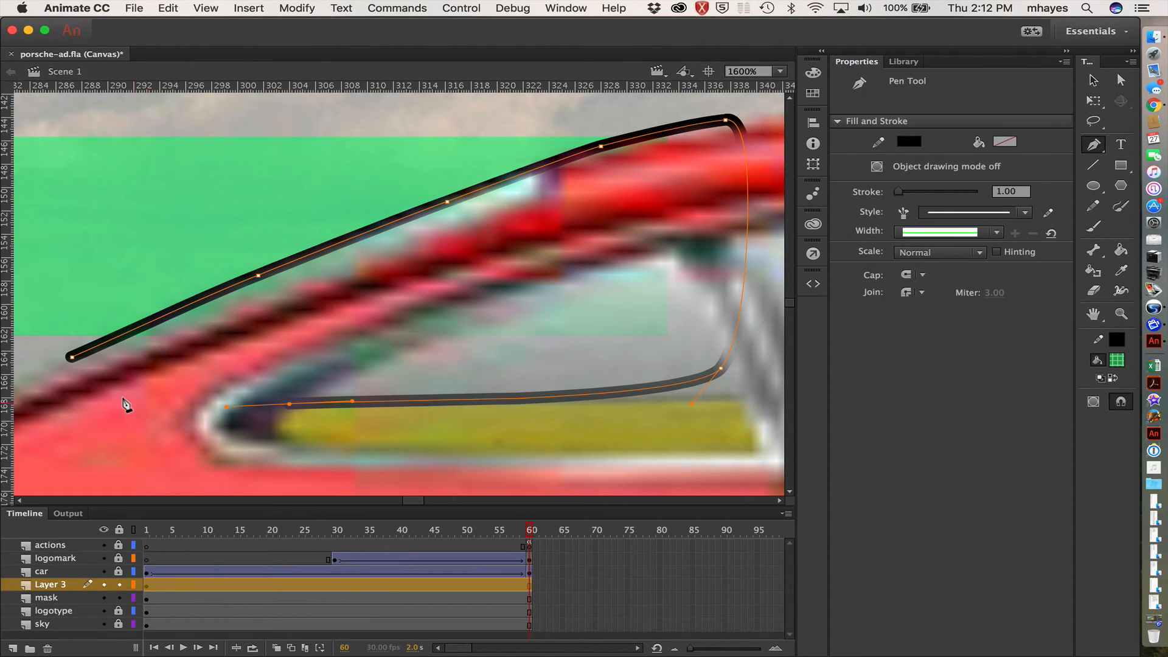
pyautogui.click(72, 359)
# - Select the whole traced outline and try to remove its stroke colour
pyautogui.click(1098, 80)
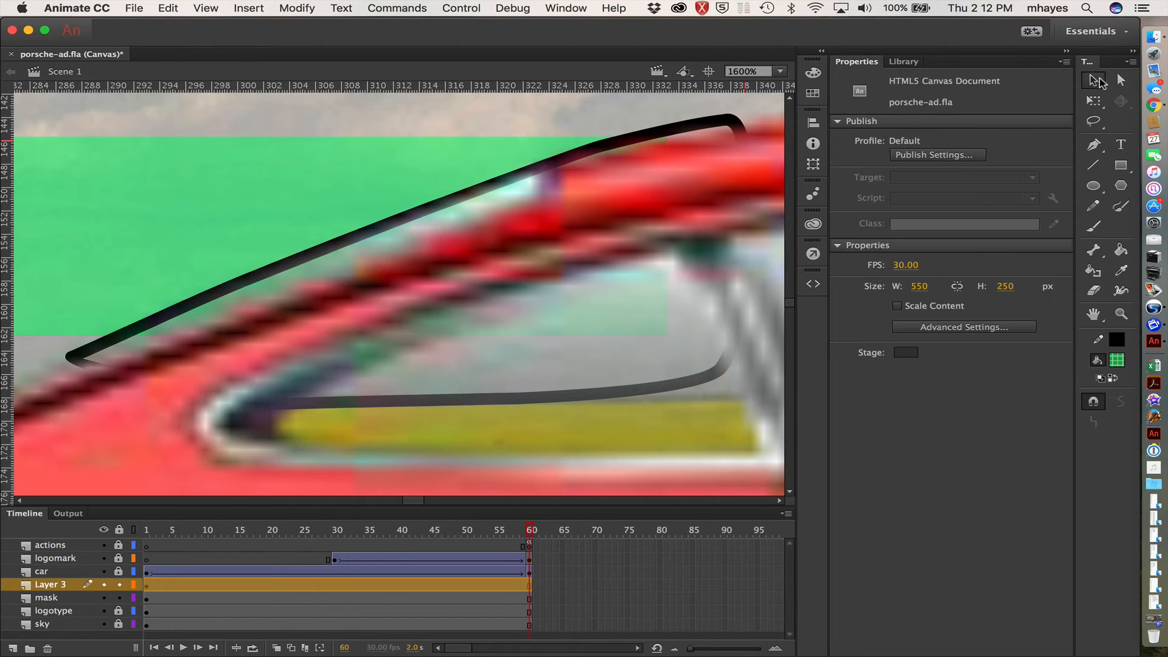
pyautogui.click(646, 115)
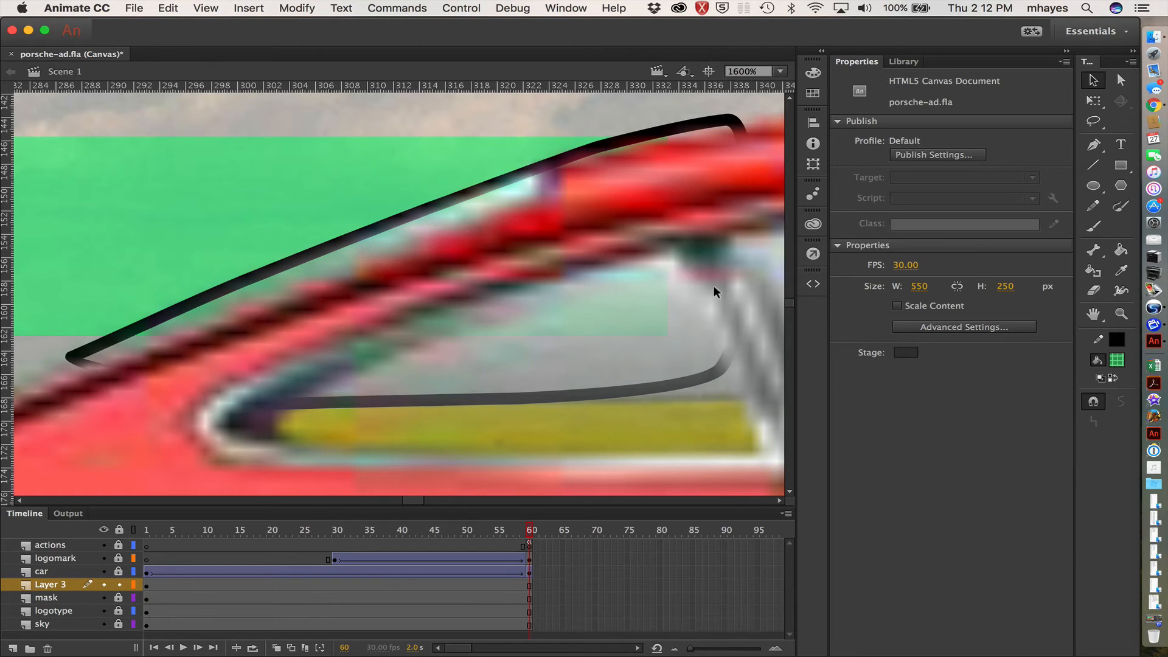
pyautogui.moveTo(771, 101)
pyautogui.mouseDown()
pyautogui.moveTo(439, 365)
pyautogui.moveTo(306, 418)
pyautogui.moveTo(101, 439)
pyautogui.moveTo(36, 468)
pyautogui.mouseUp()
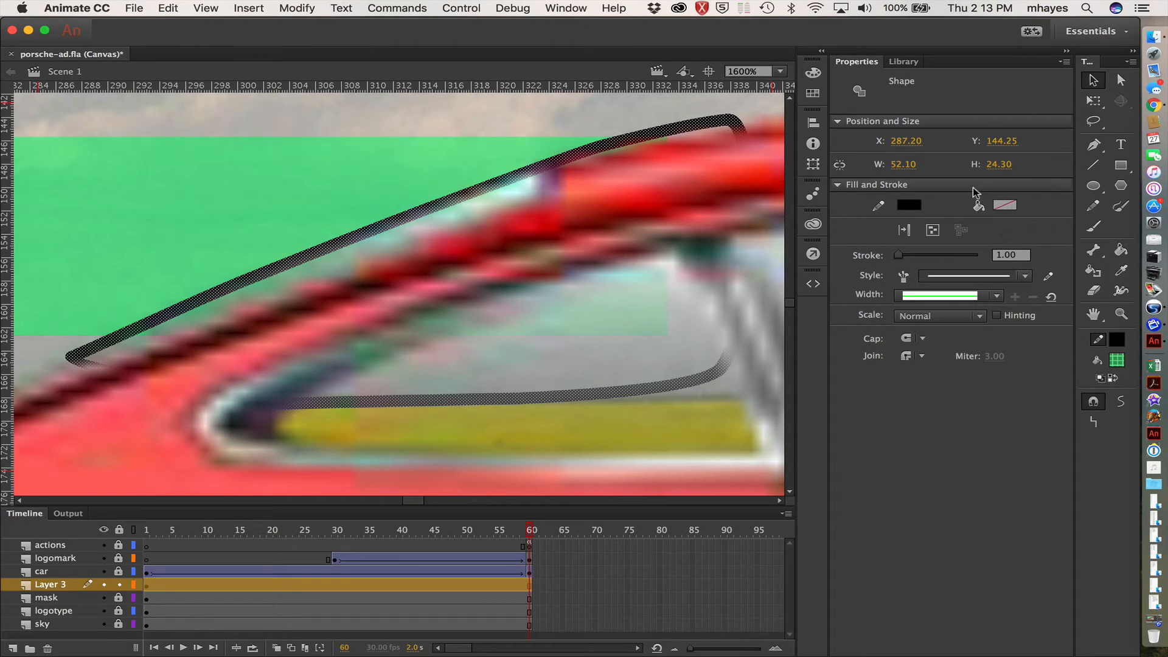
pyautogui.click(908, 207)
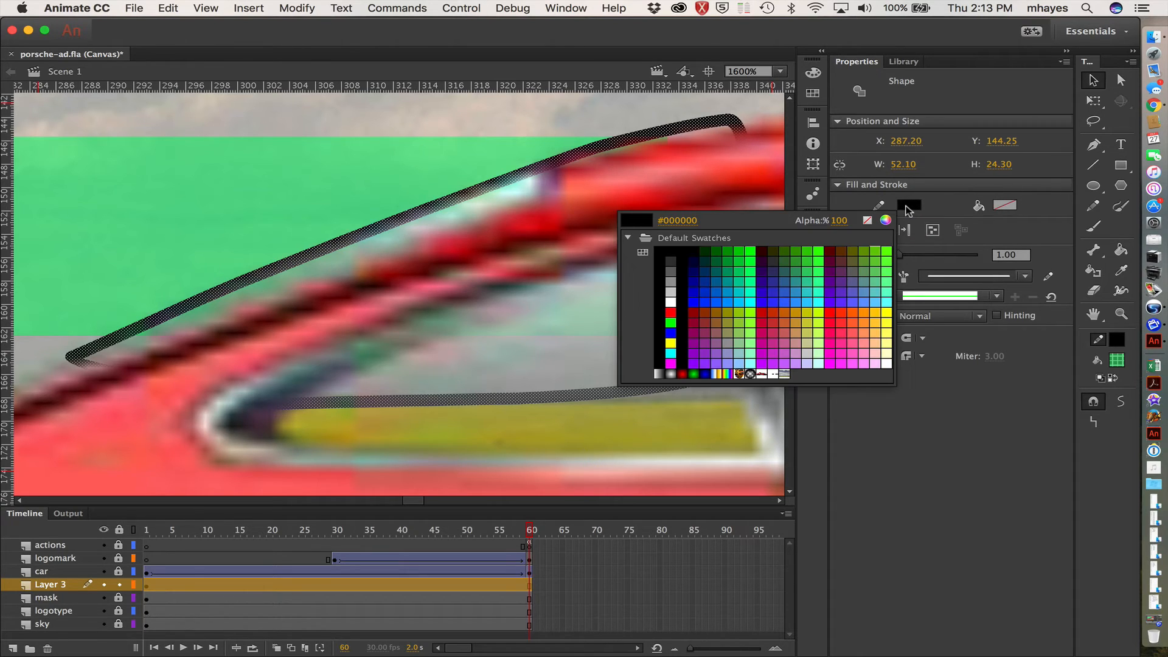
pyautogui.click(868, 220)
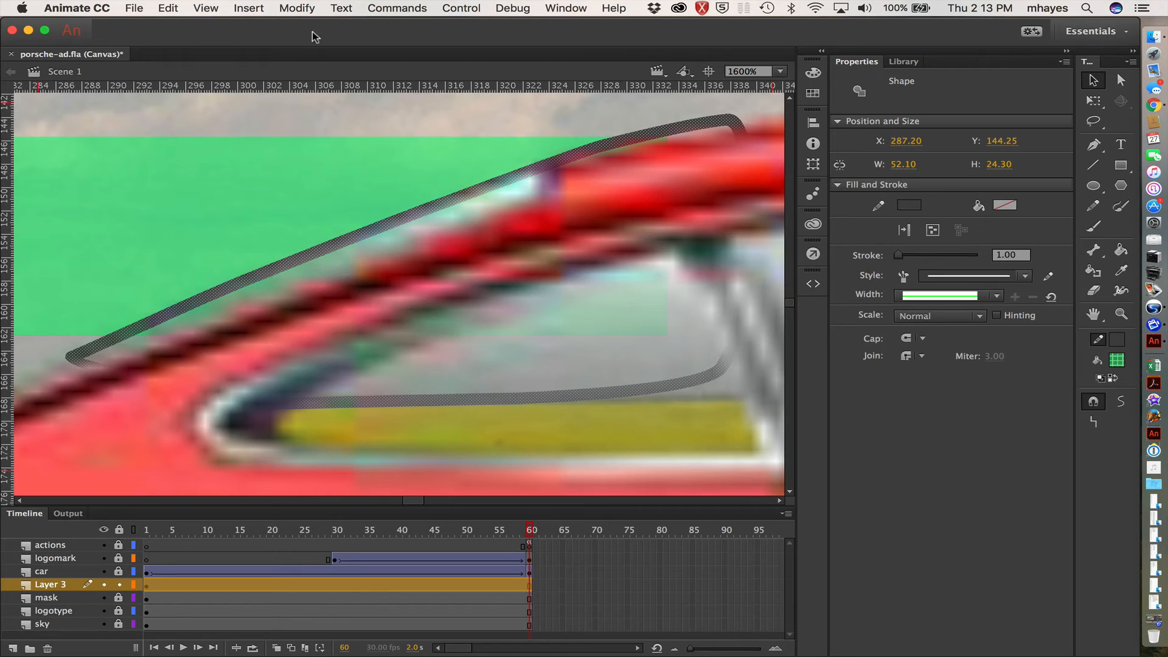
# - Combine the selected outline into a drawing object with Union
pyautogui.click(291, 6)
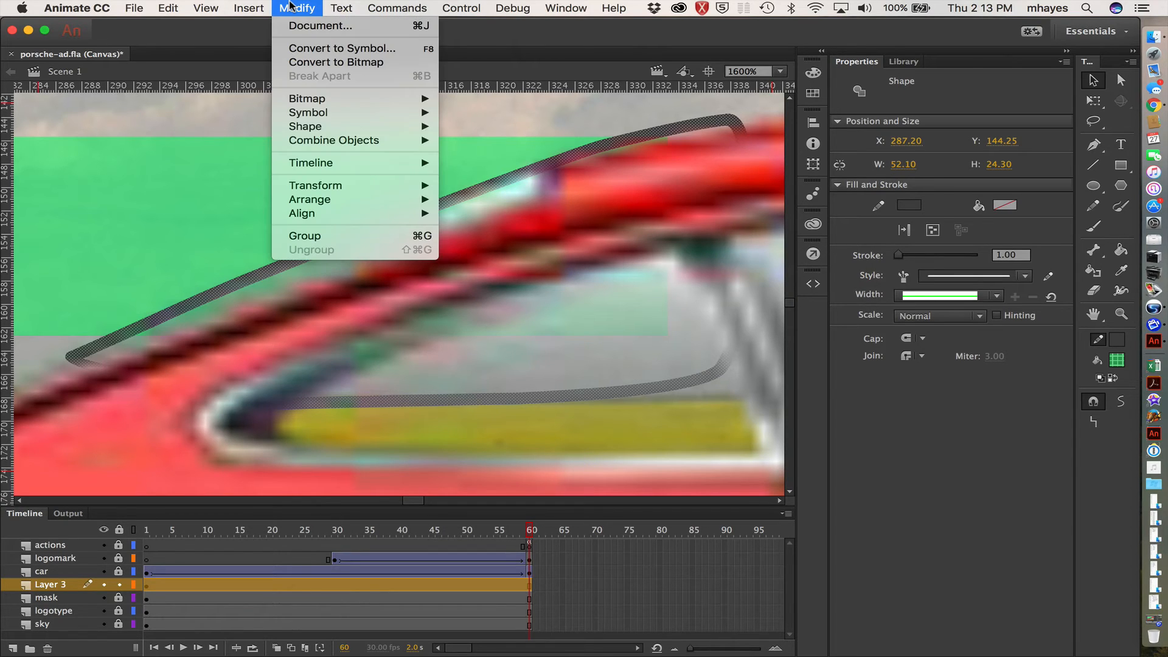
pyautogui.moveTo(323, 141)
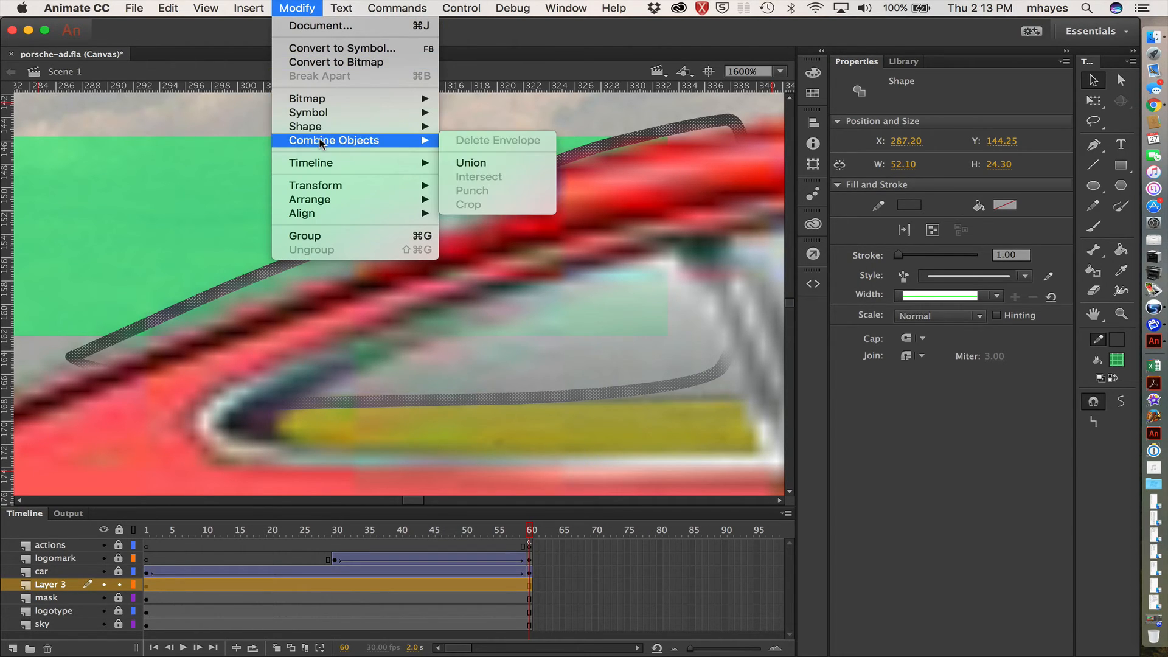
pyautogui.click(476, 163)
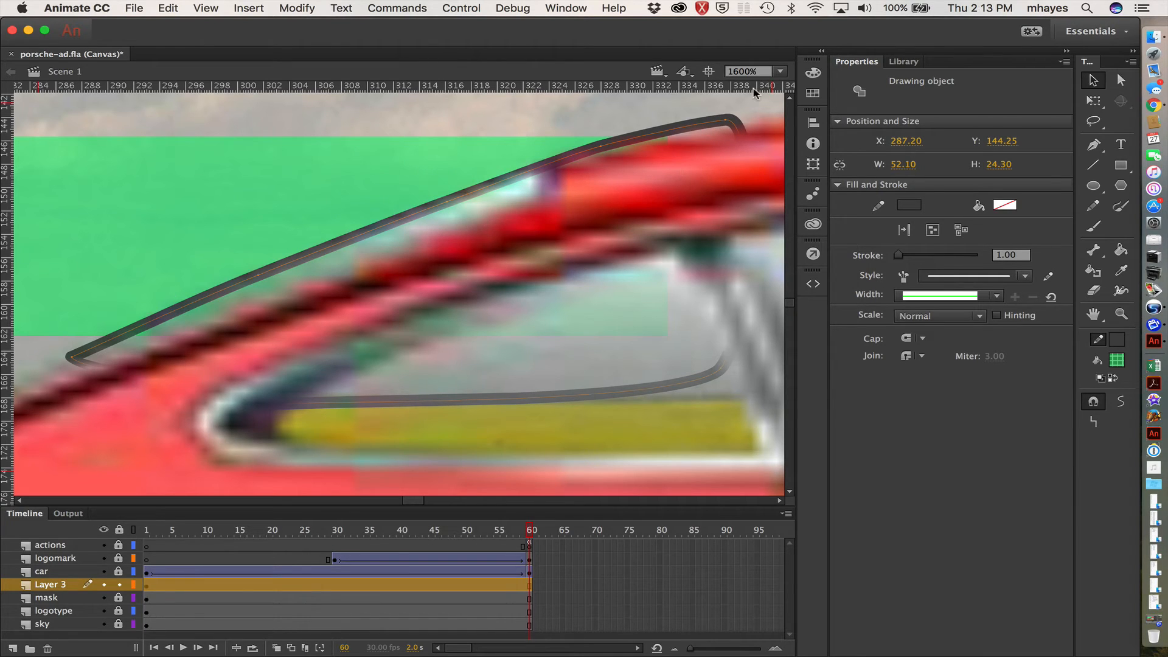
# - Try fill colours on the drawing object, first purple #330099 and then grey #424242
pyautogui.click(1004, 205)
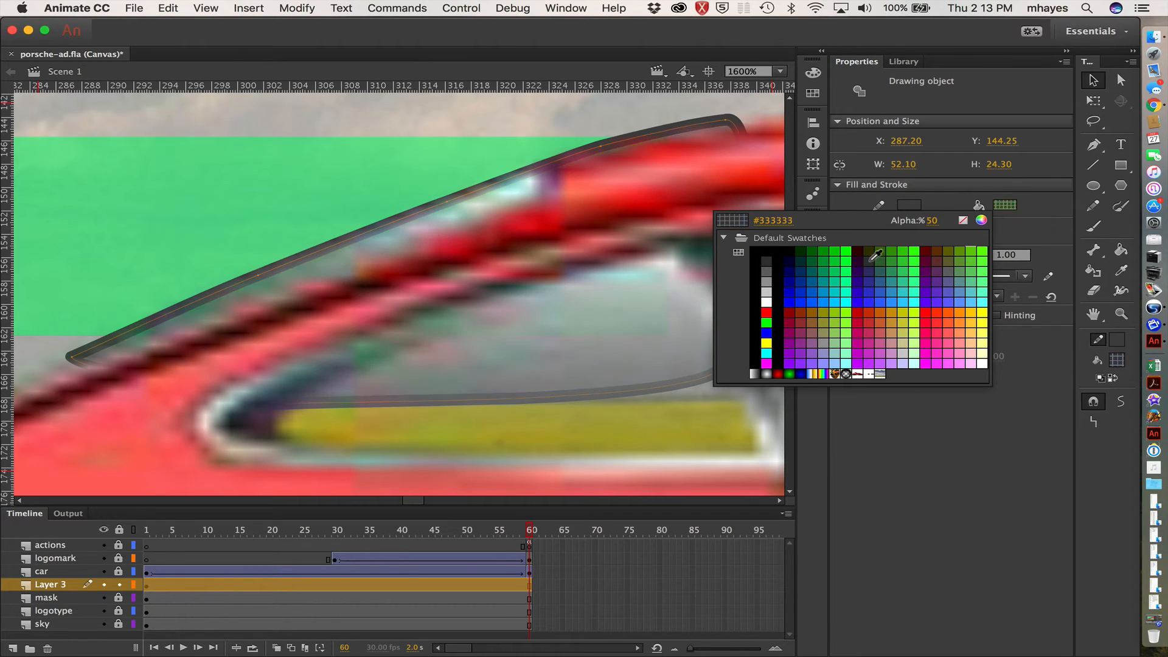
pyautogui.click(859, 282)
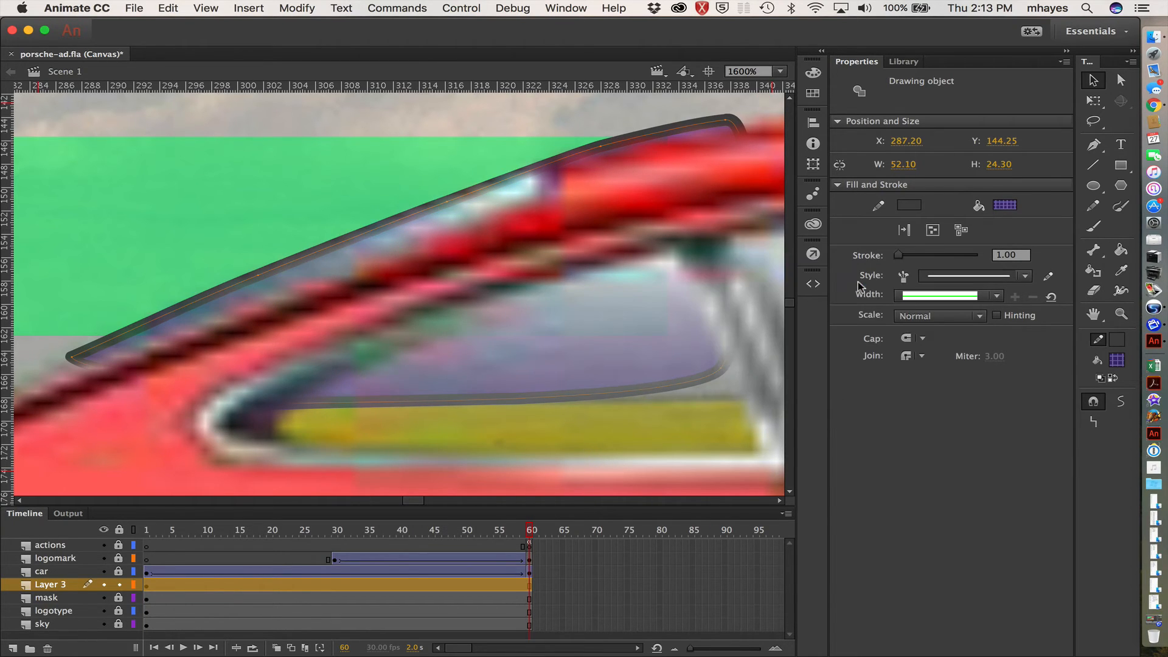
pyautogui.click(1005, 205)
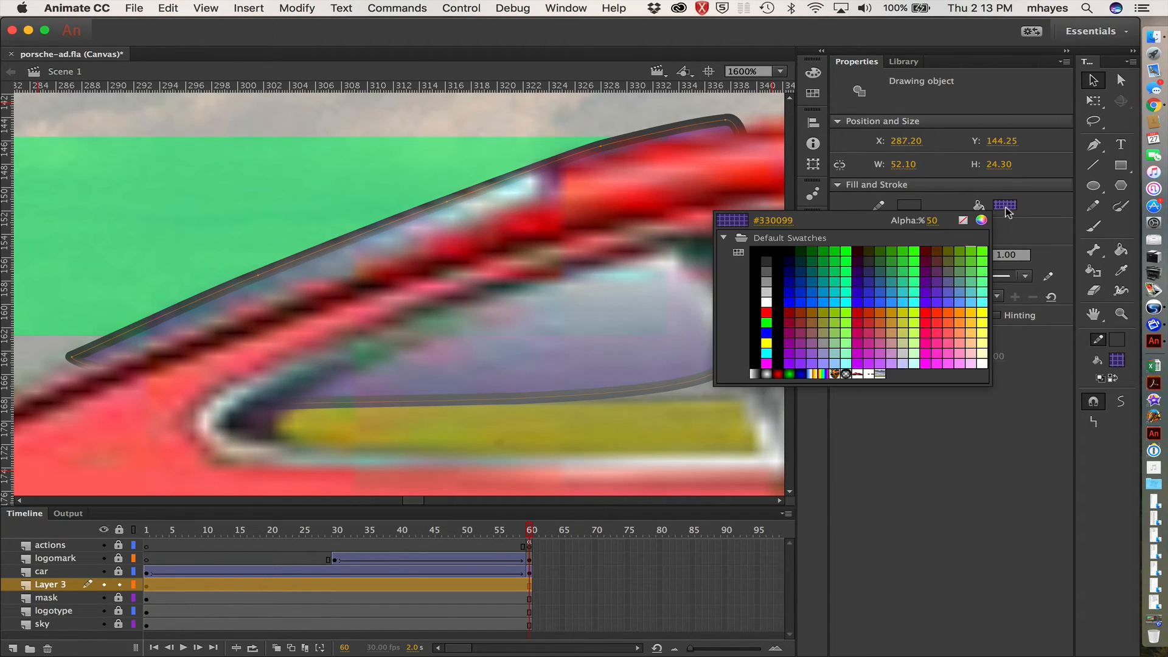
pyautogui.click(947, 232)
pyautogui.press('Return')
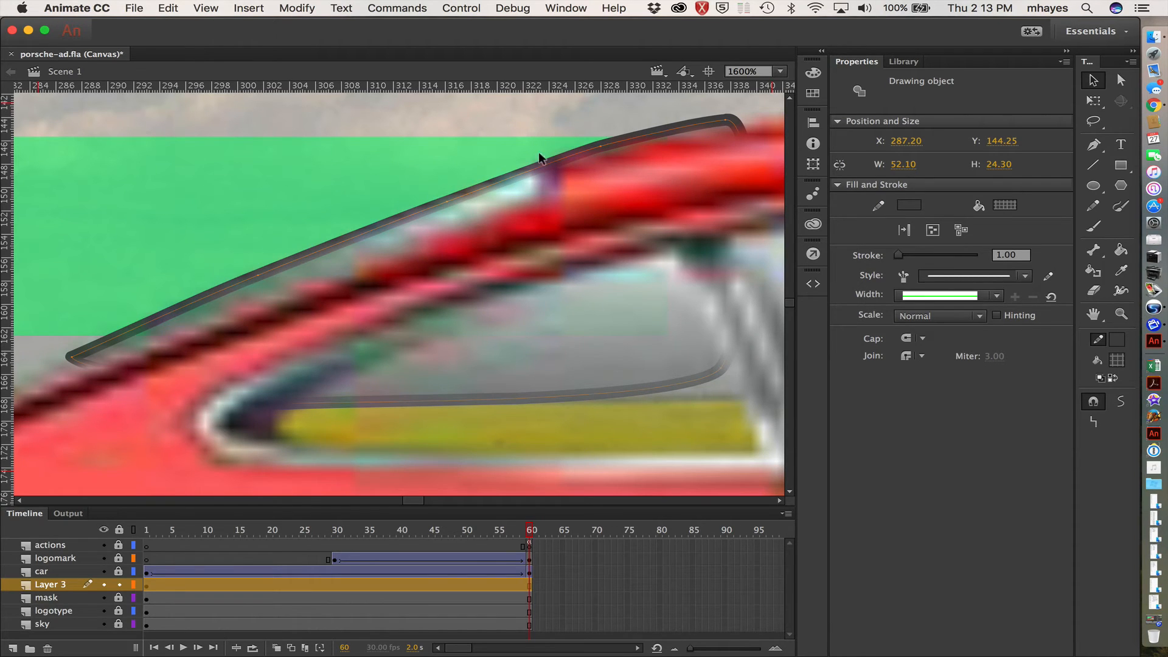
# - Hide the car layer and remove the stroke from the drawing object on Layer 3
pyautogui.click(103, 572)
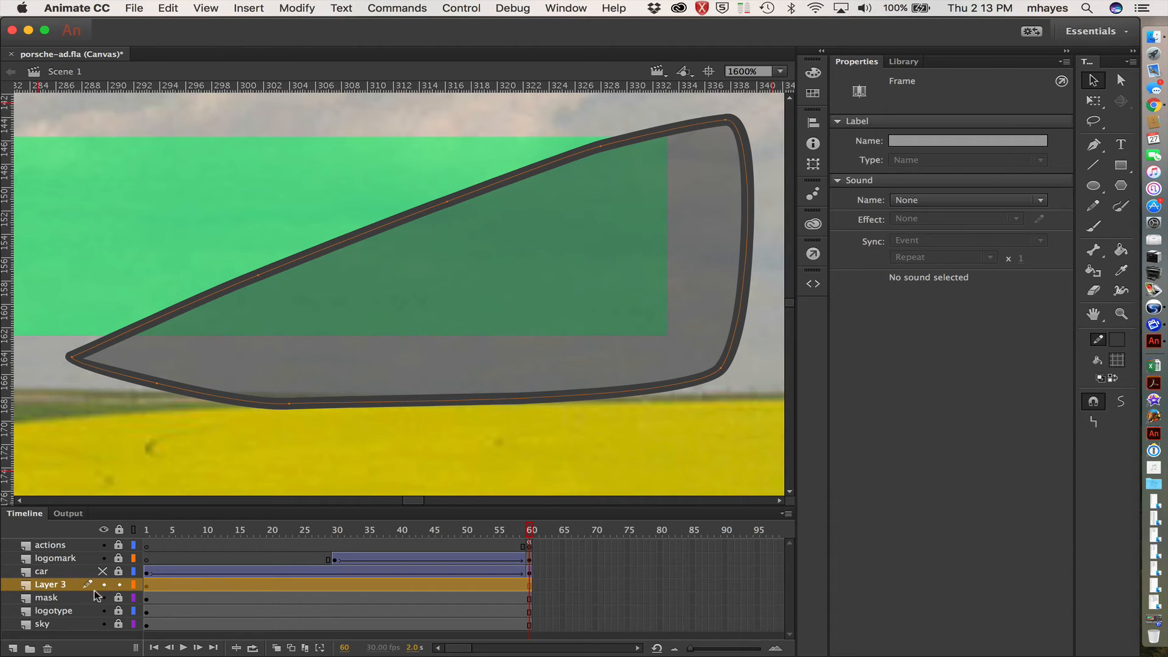
pyautogui.click(737, 105)
pyautogui.click(714, 118)
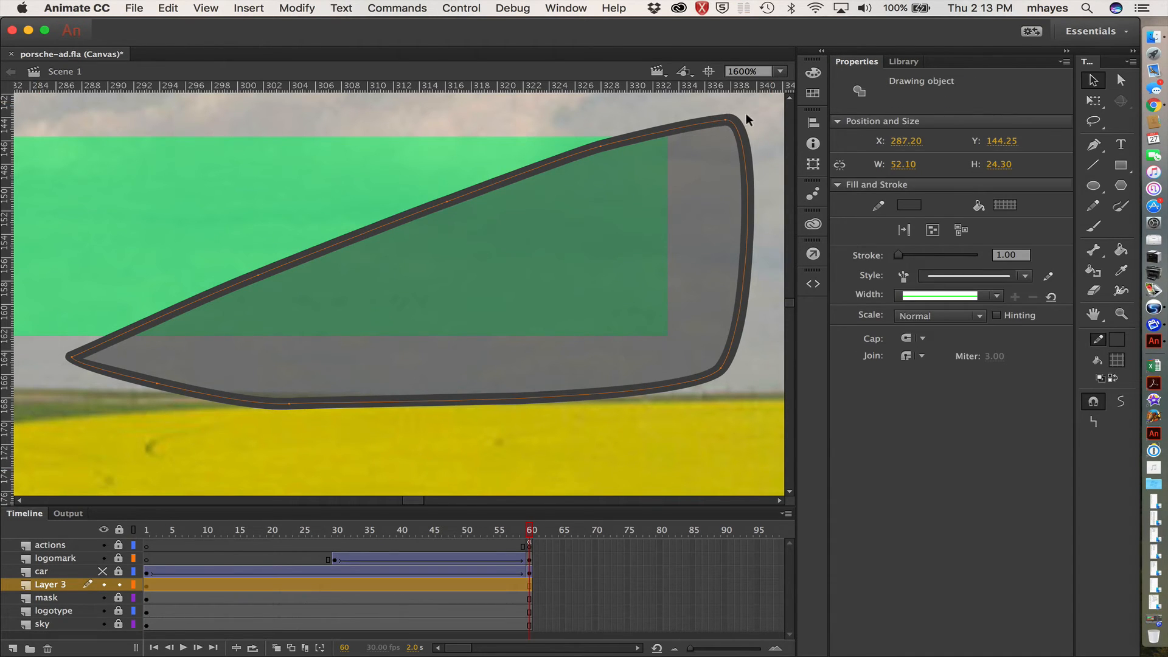
pyautogui.click(909, 205)
pyautogui.click(869, 223)
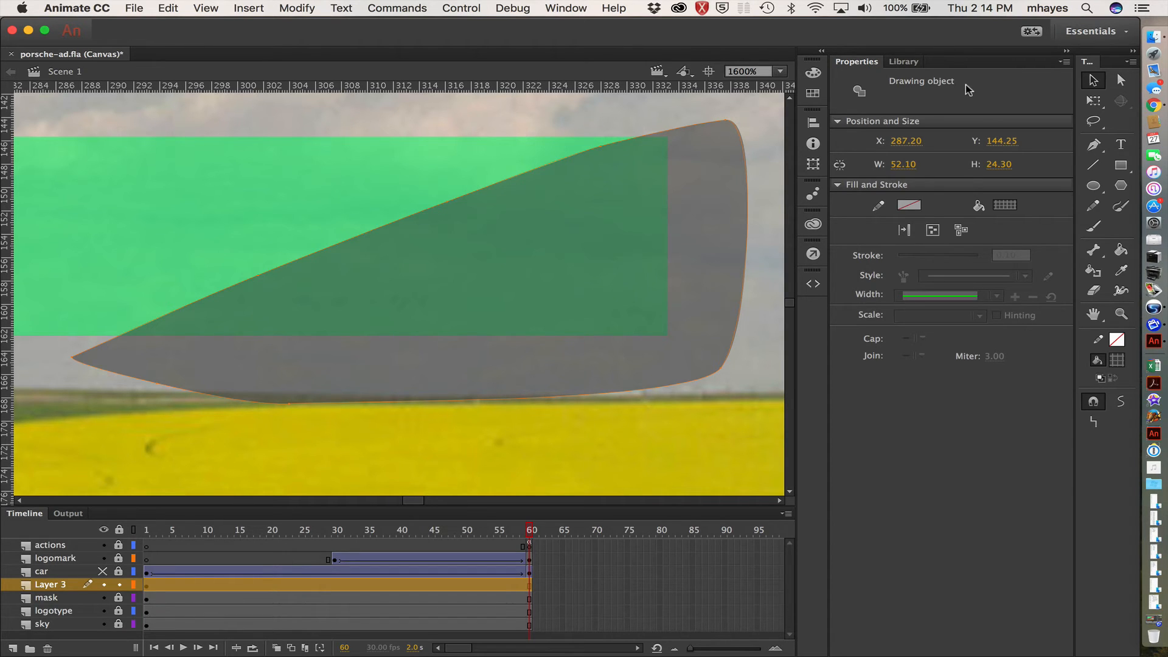
# - Fill the drawing object with a dark blue and break it apart into a plain shape
pyautogui.click(1005, 205)
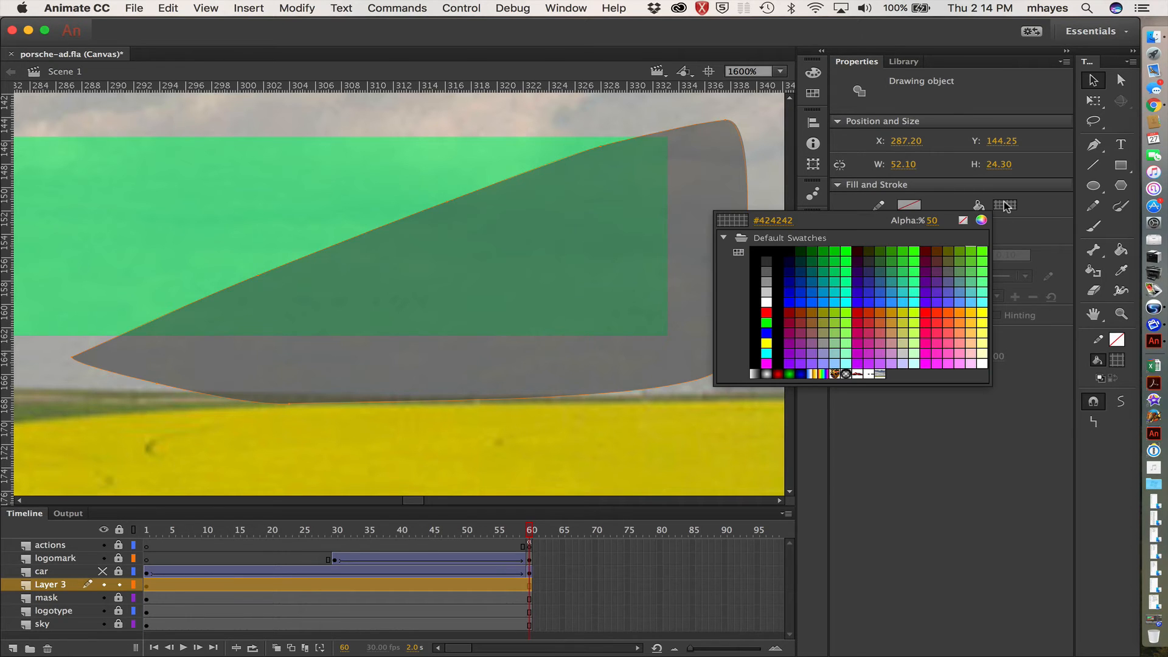
pyautogui.click(869, 278)
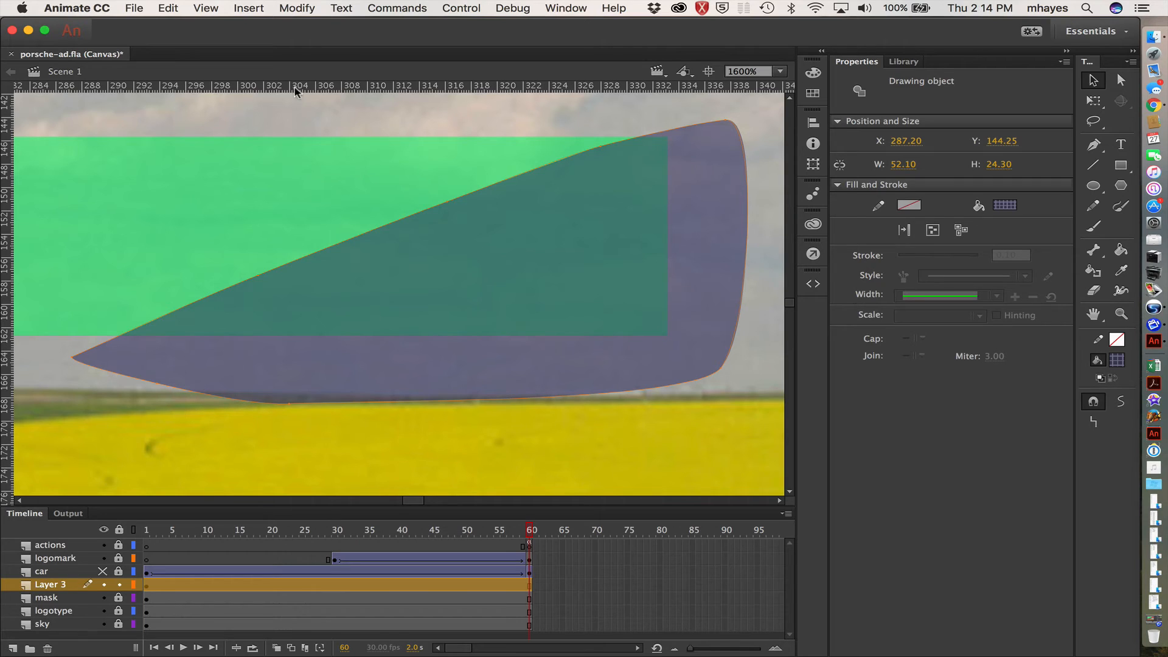
pyautogui.click(294, 8)
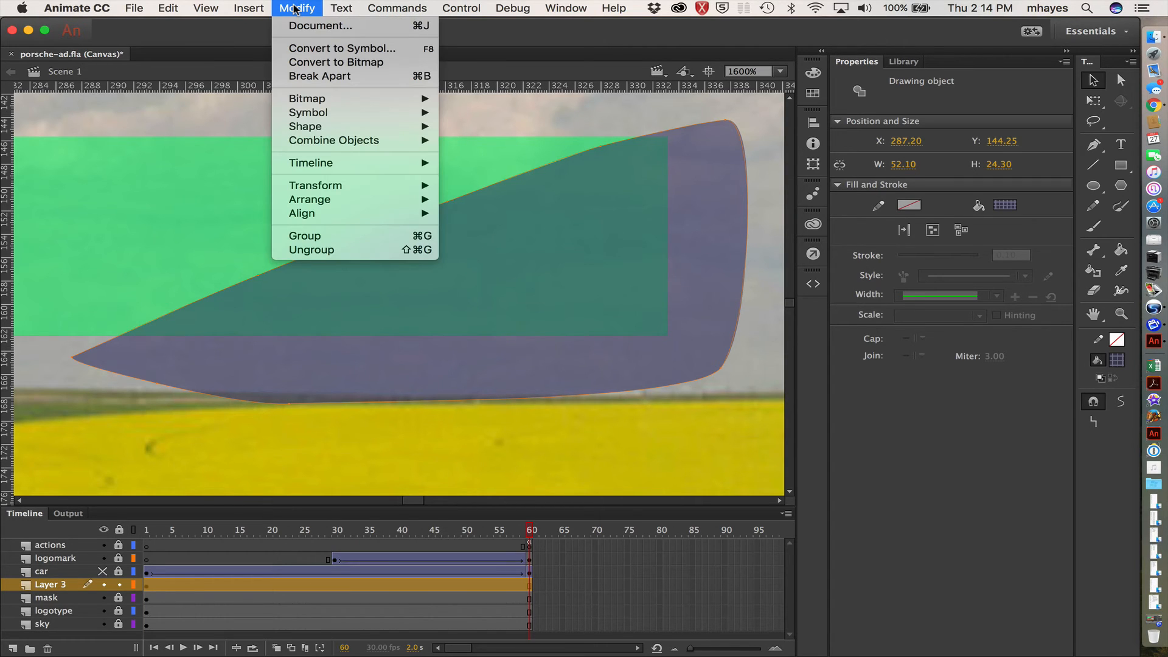
pyautogui.click(308, 76)
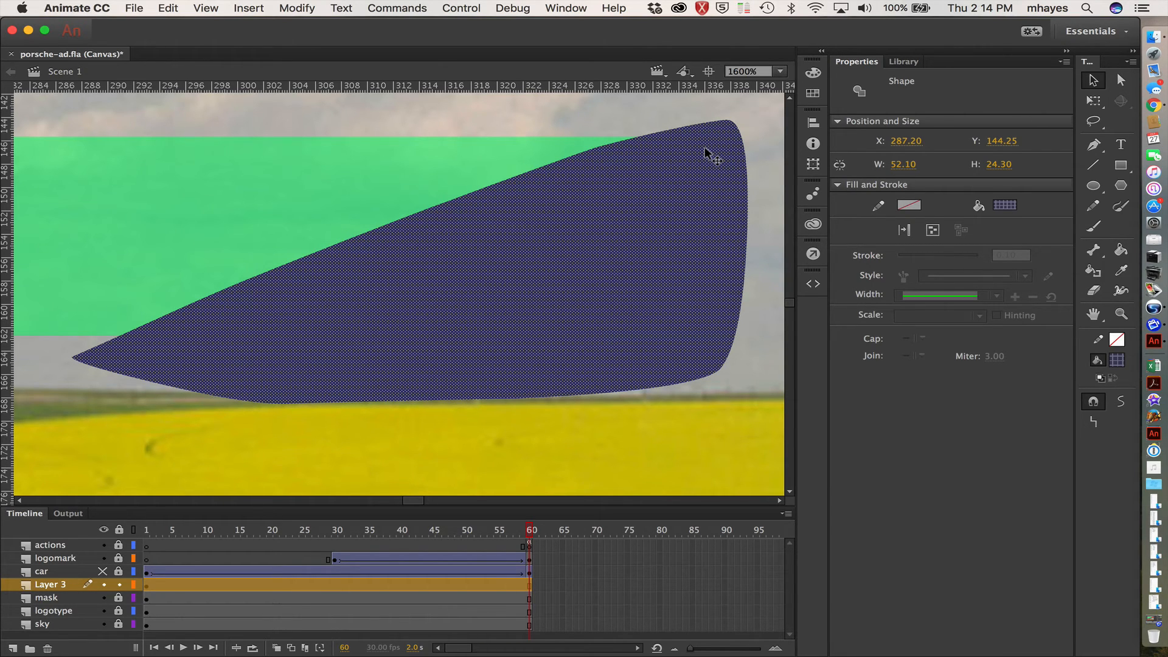
pyautogui.click(642, 104)
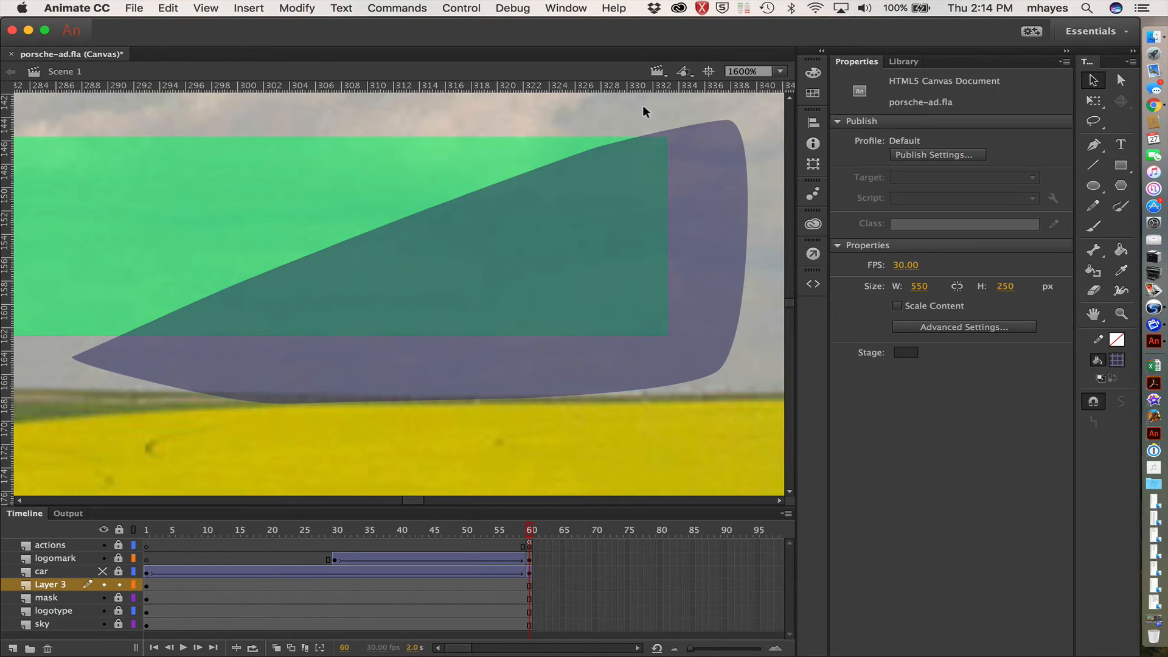
# - Cut the blue shape from Layer 3 and paste it in place on the mask layer, over the green rectangle
pyautogui.click(705, 162)
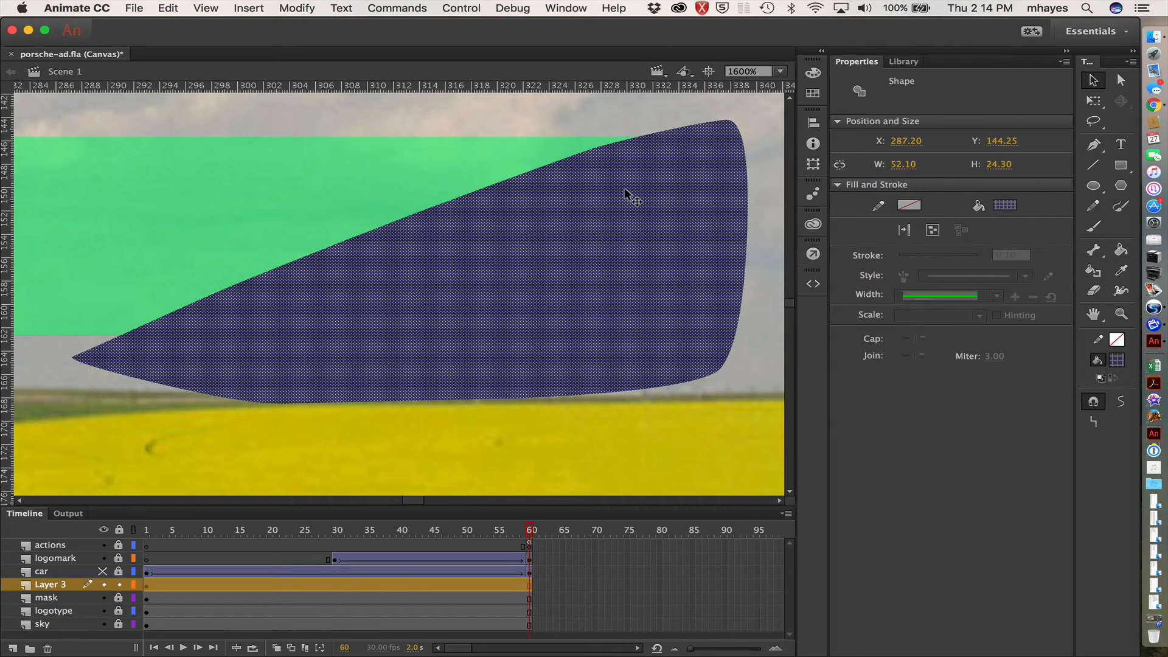
pyautogui.click(171, 8)
pyautogui.click(174, 63)
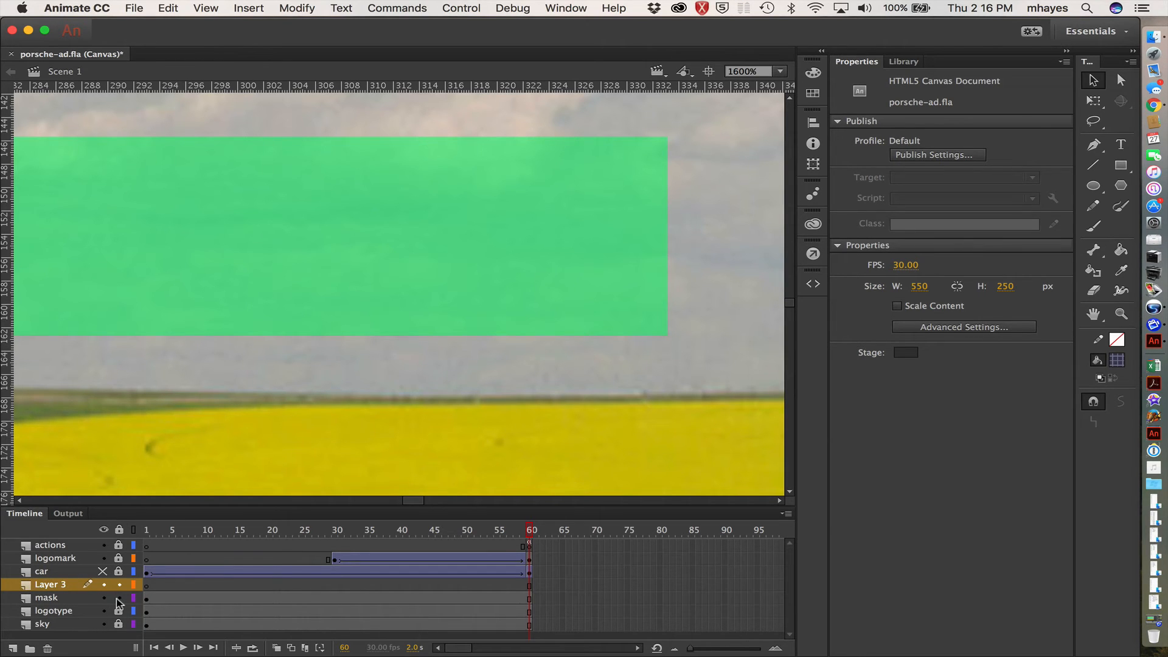
pyautogui.click(70, 601)
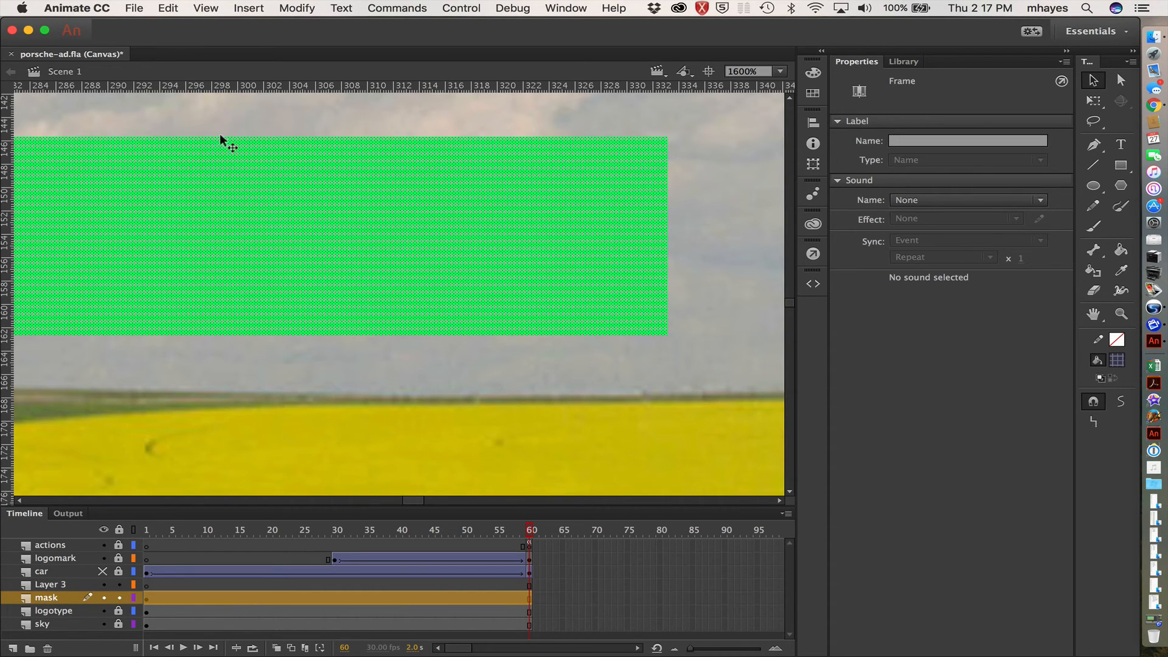
pyautogui.click(169, 7)
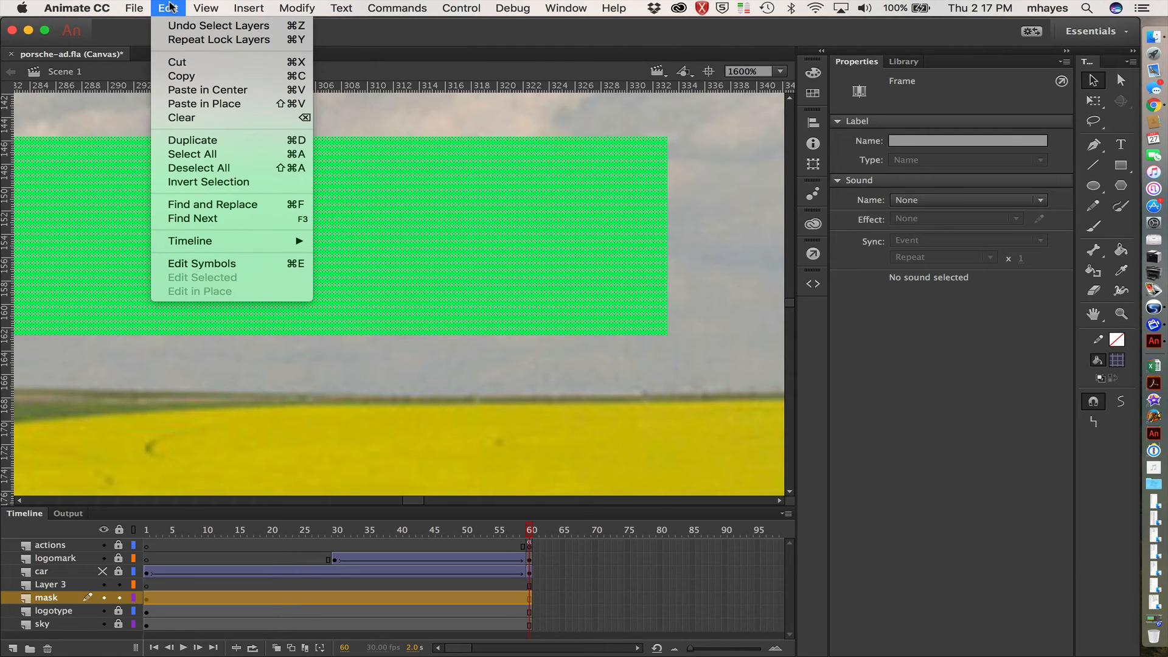
pyautogui.click(233, 105)
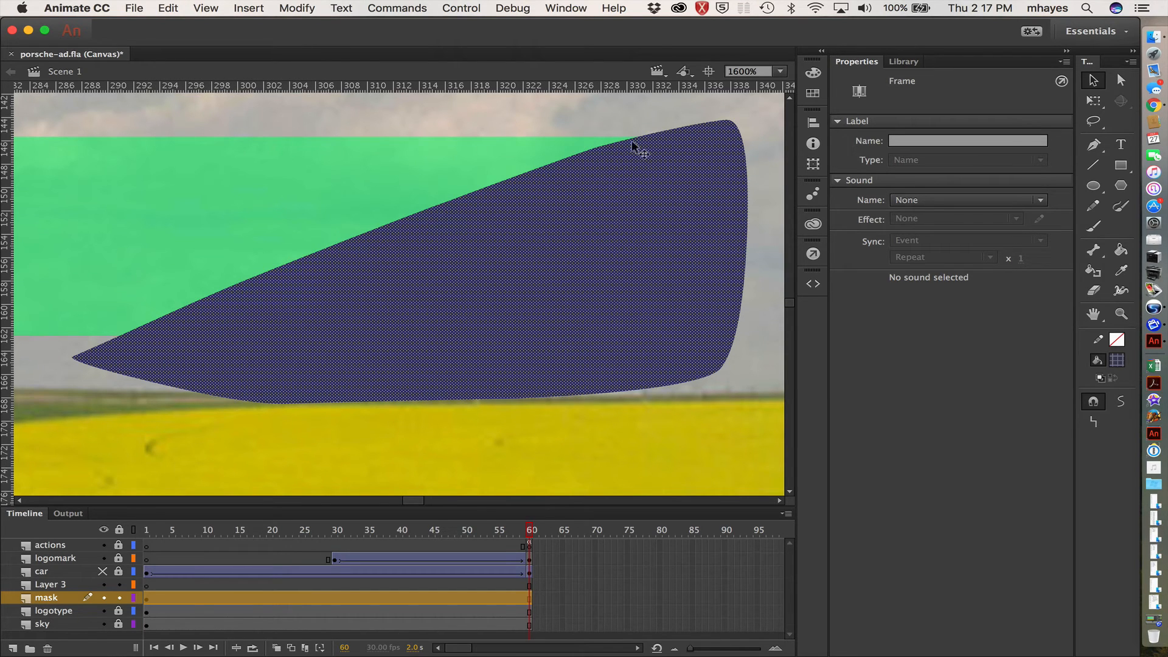
pyautogui.click(652, 104)
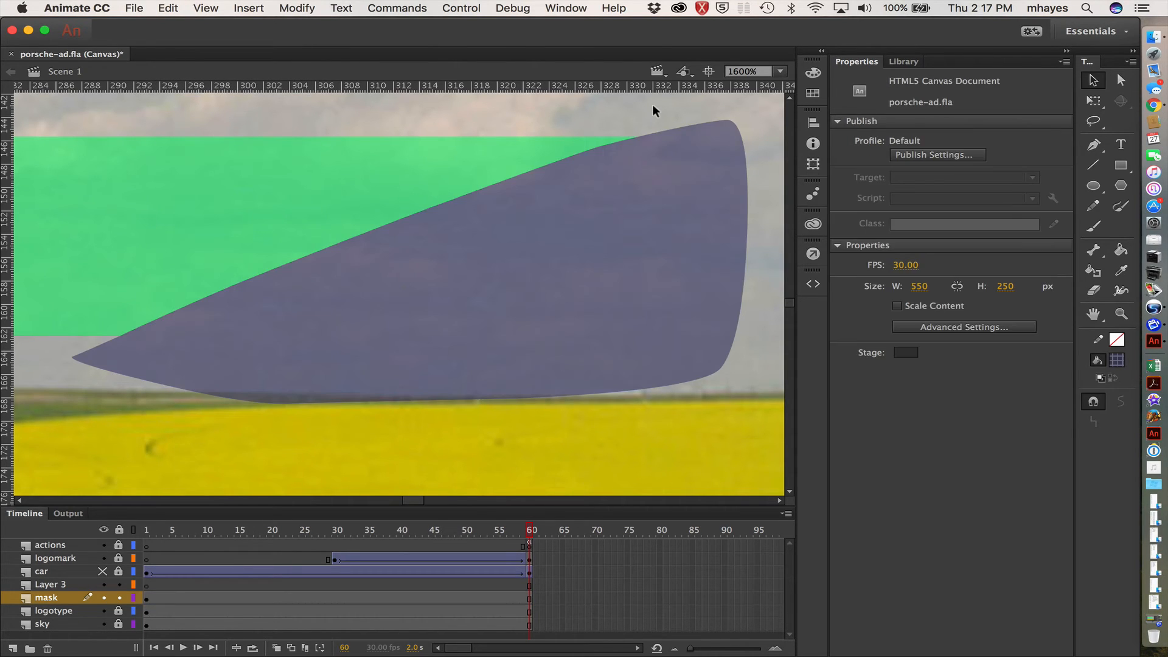
# - Delete the blue shape from the mask layer to cut the green mask along the roofline, and remove the empty Layer 3
pyautogui.click(663, 144)
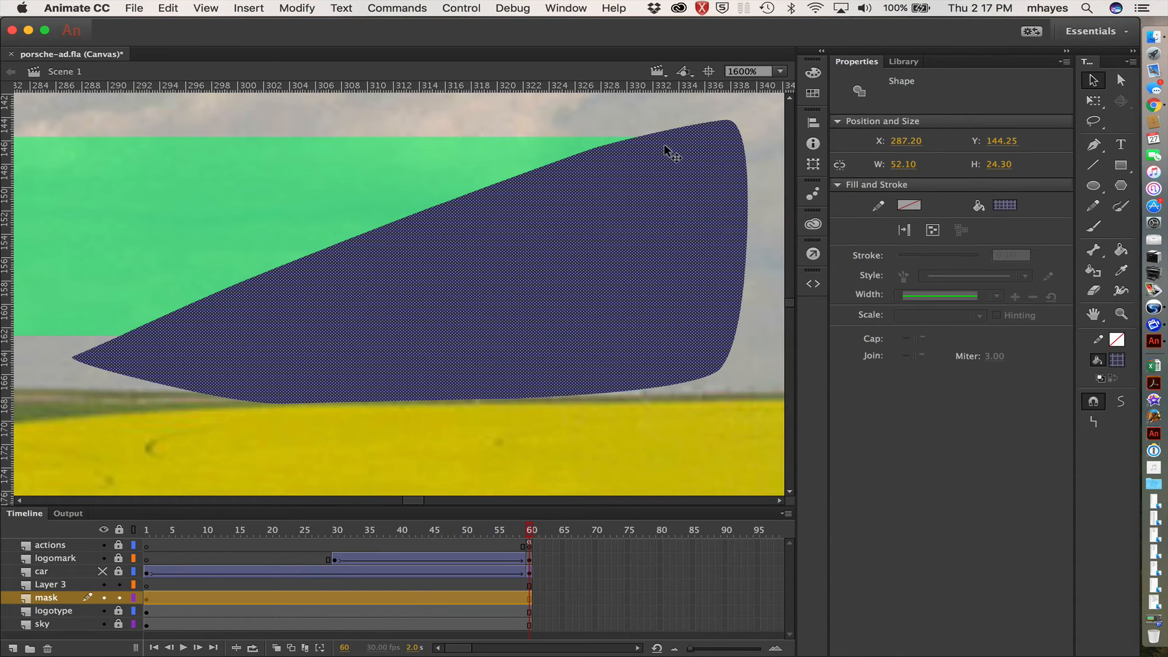
pyautogui.press('Delete')
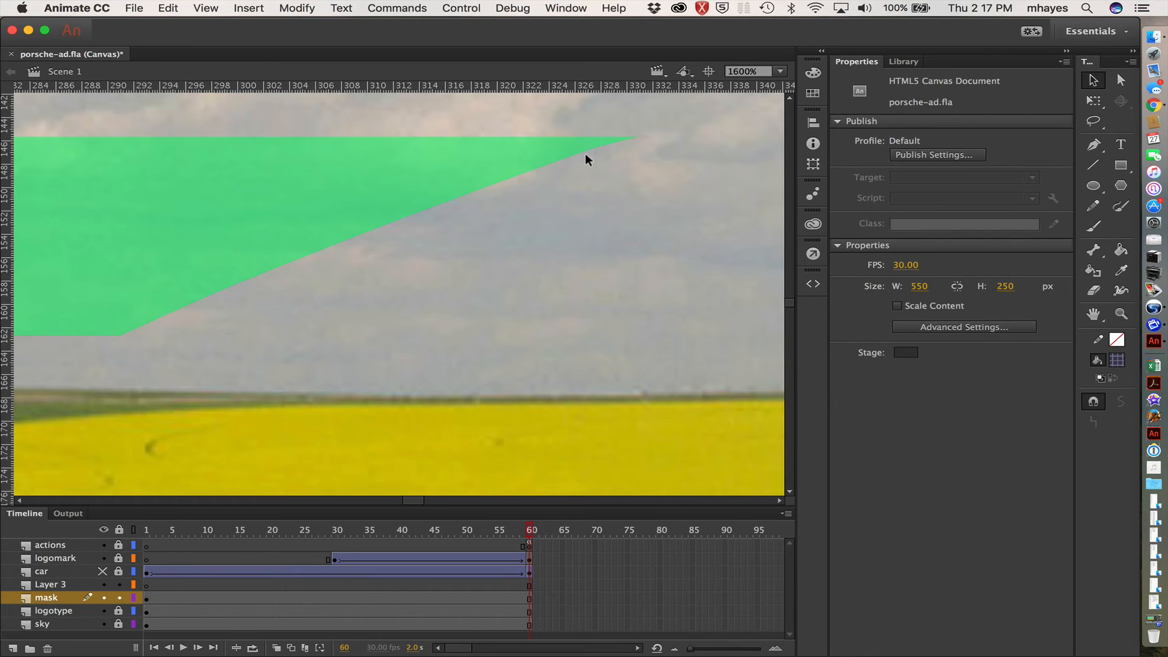
pyautogui.click(534, 154)
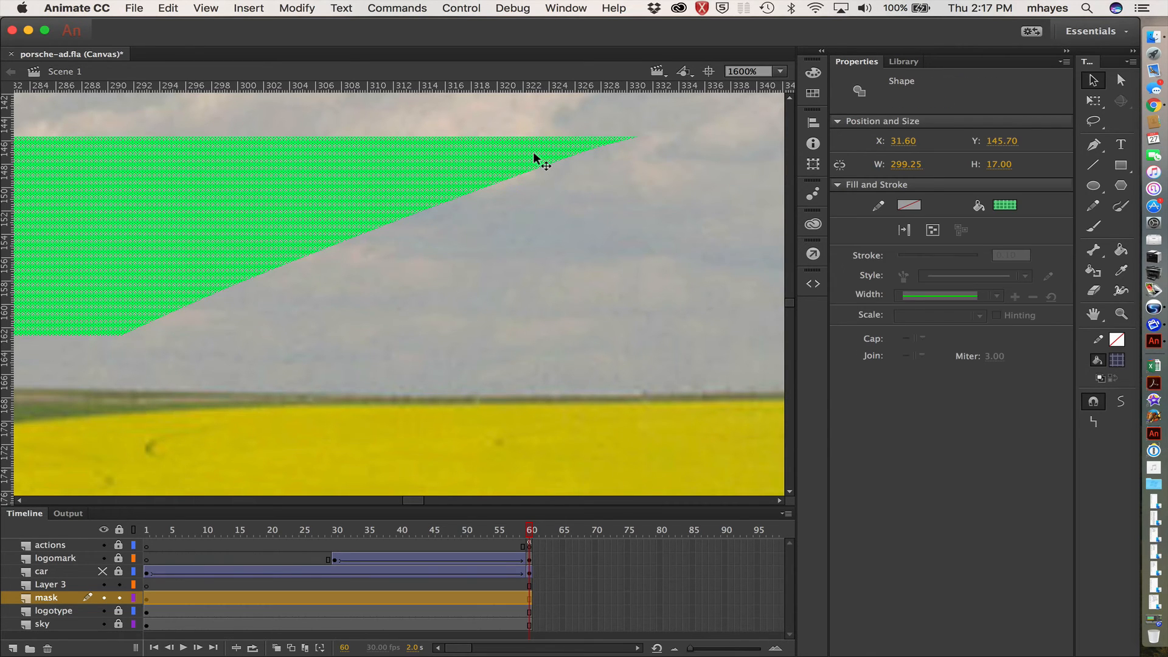
pyautogui.click(644, 112)
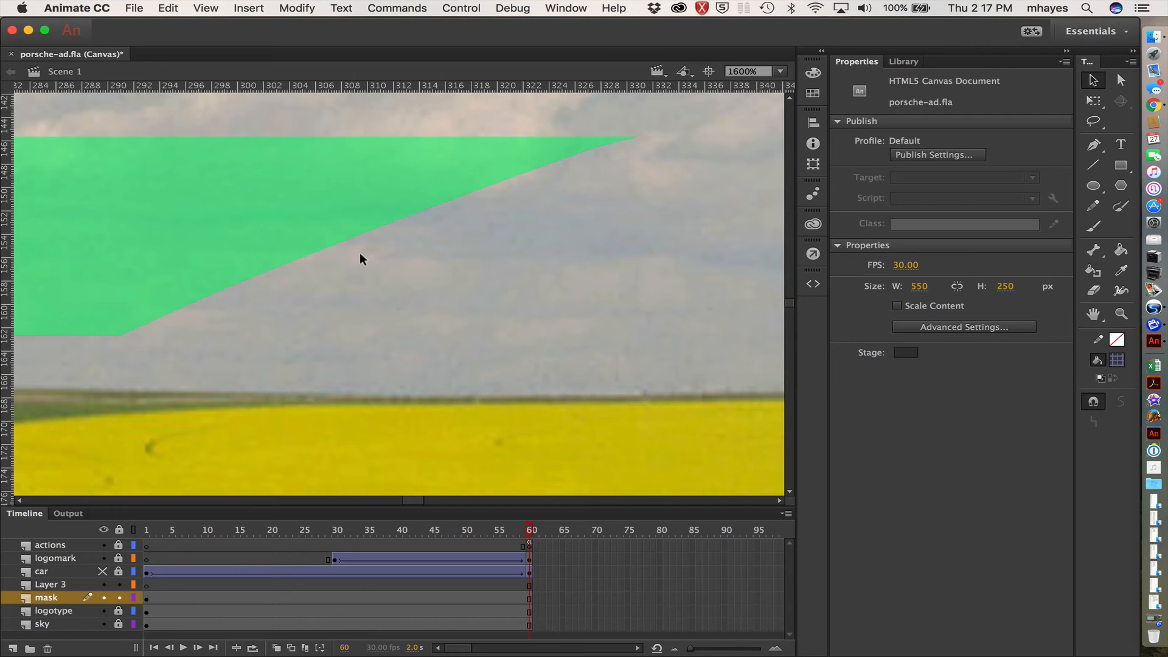
pyautogui.click(69, 585)
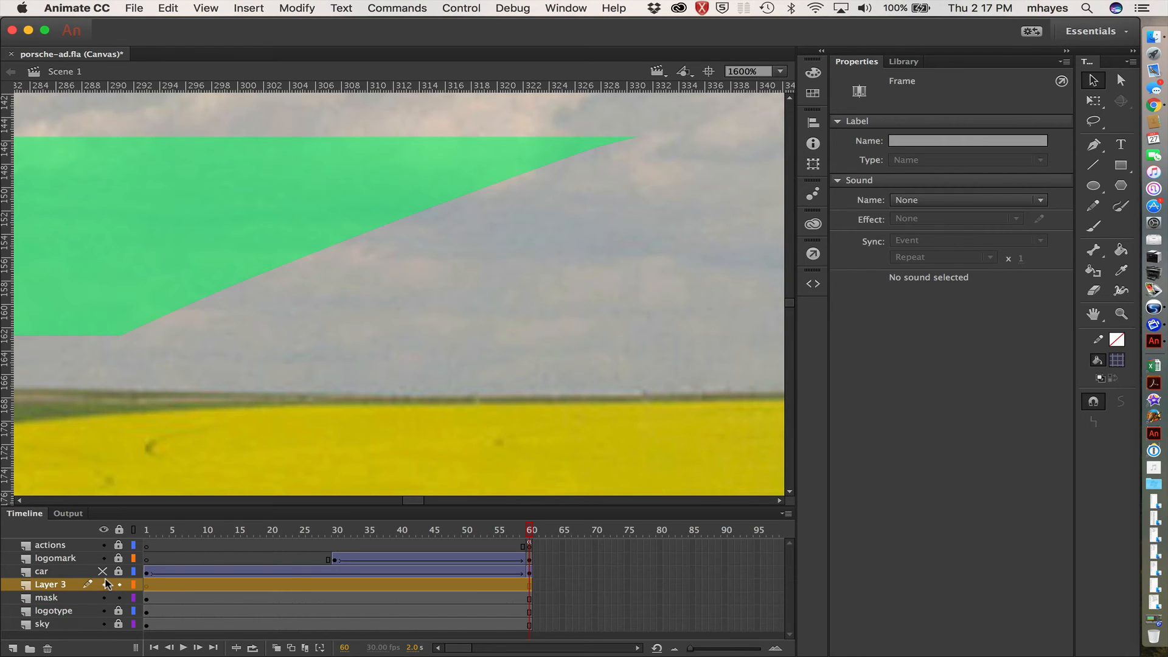
pyautogui.click(48, 649)
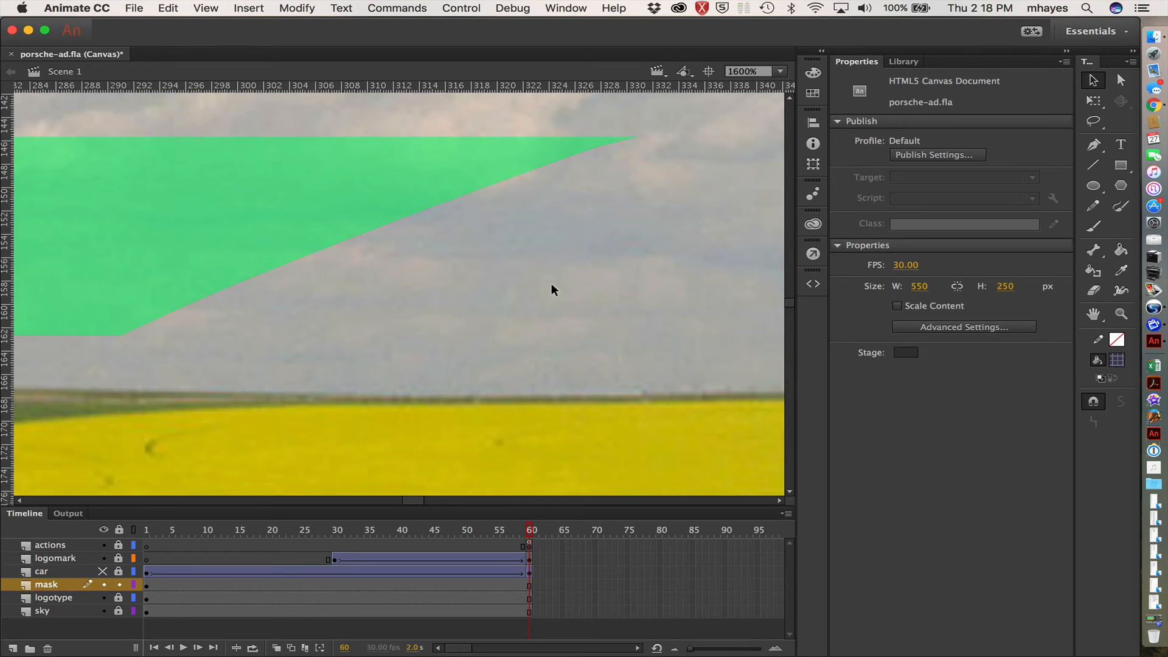
# - Return to frame 1 and make the car layer visible again
pyautogui.press('super+minus')
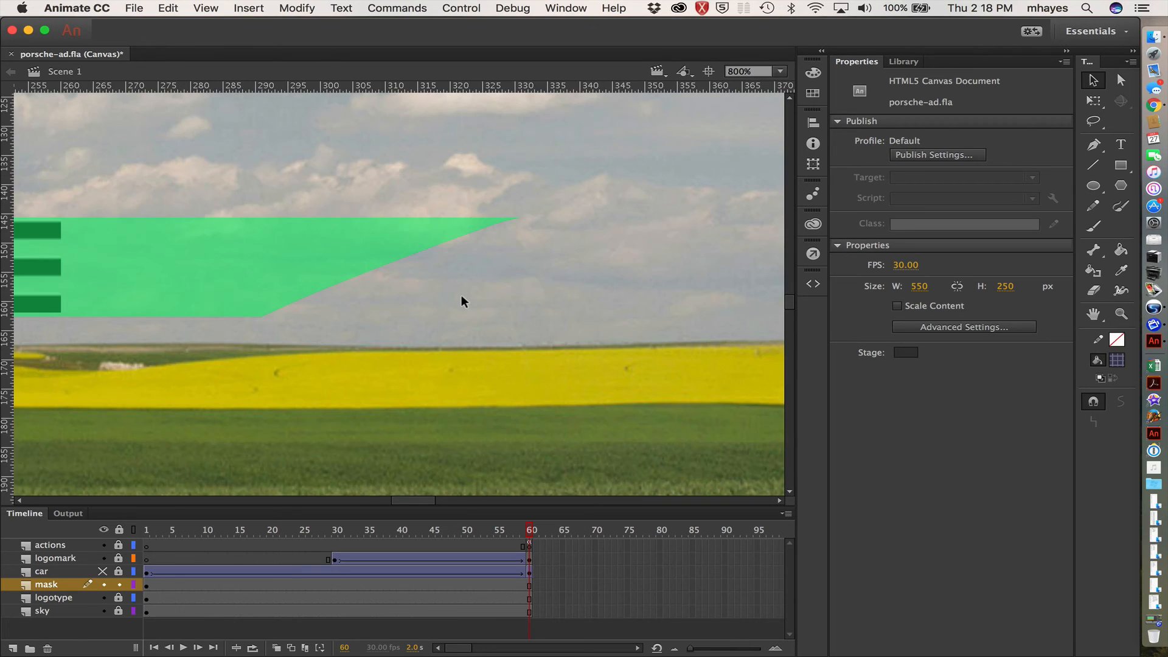
pyautogui.press('super+1')
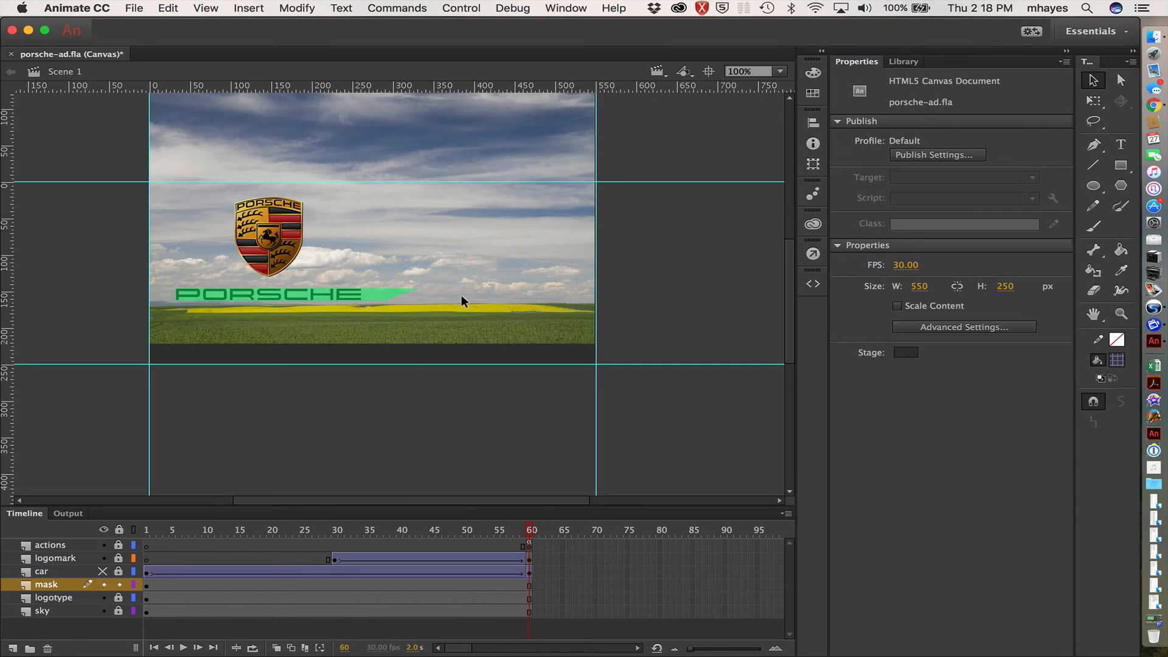
pyautogui.moveTo(531, 527); pyautogui.dragTo(118, 523)
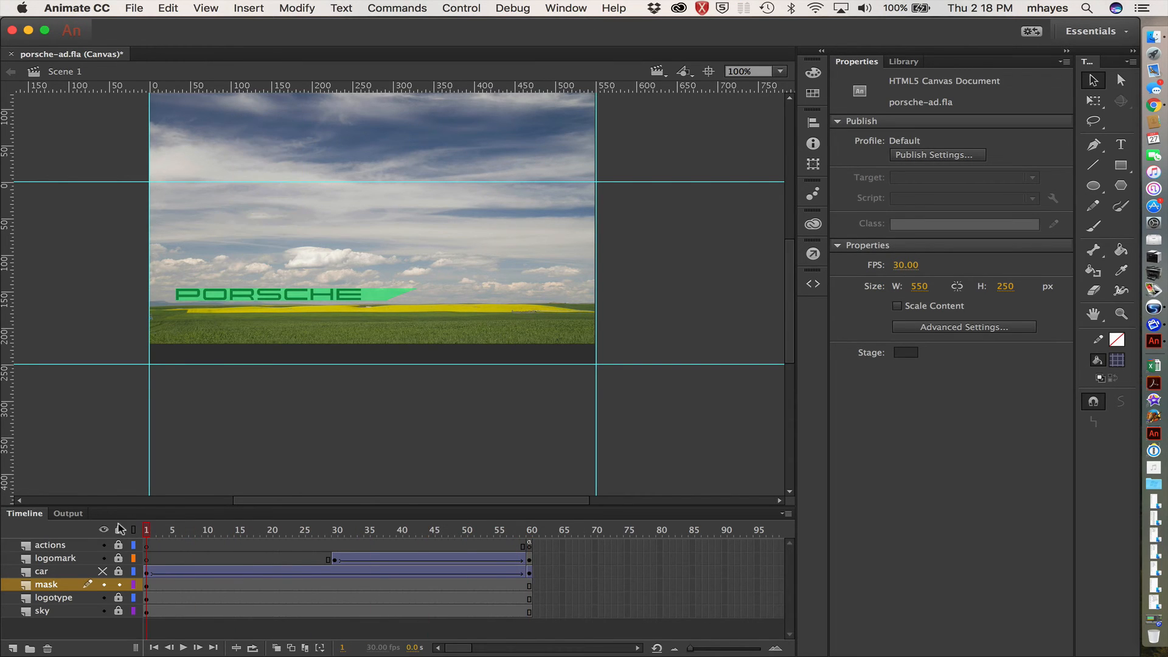
pyautogui.click(102, 571)
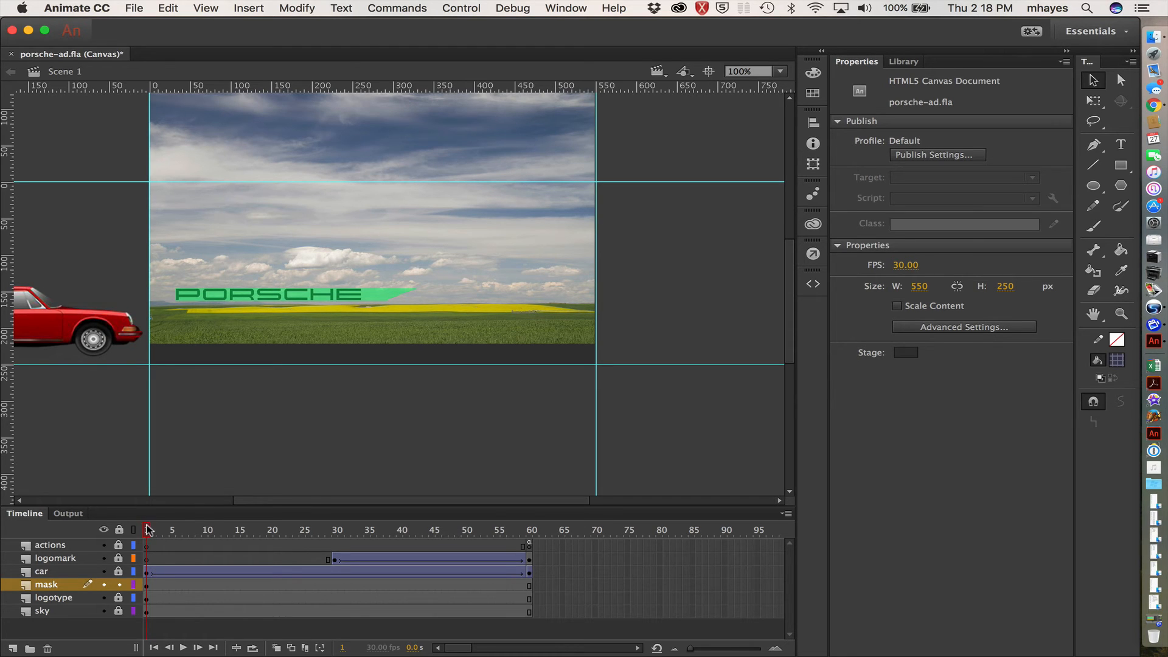
pyautogui.moveTo(150, 529); pyautogui.dragTo(76, 484)
# - Move the green mask shape off the stage to behind the car's rear window on frame 1, at about X -516.8, Y 146
pyautogui.press('super+equal')
pyautogui.press('super+equal')
pyautogui.press('super+equal')
pyautogui.press('space')
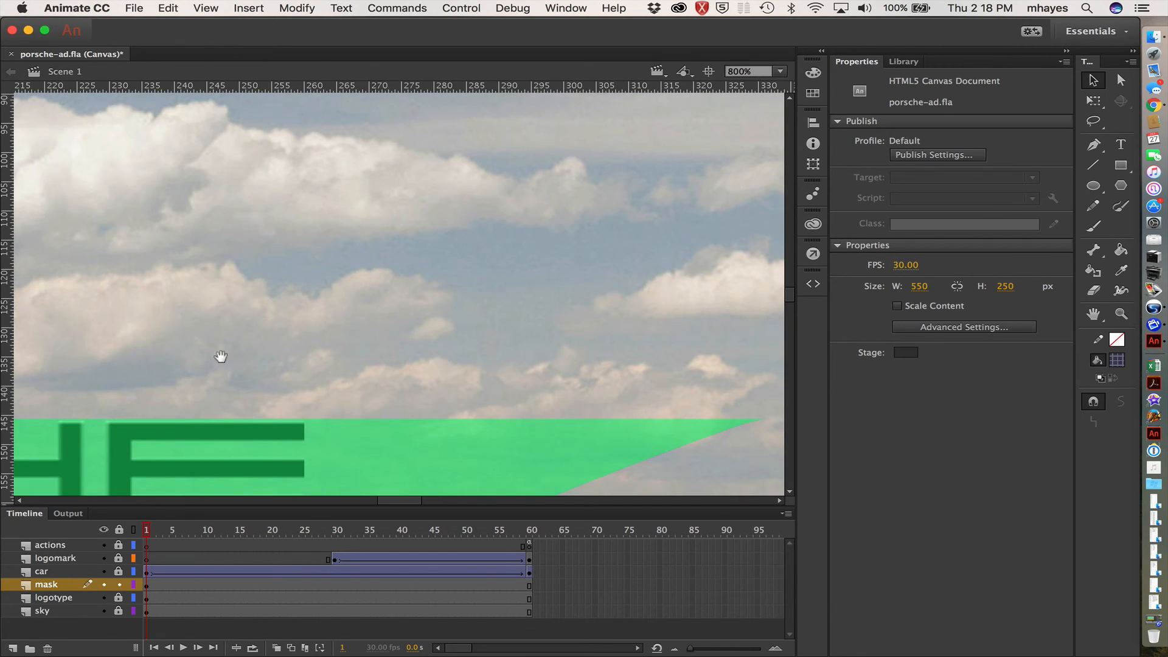
pyautogui.moveTo(188, 385); pyautogui.dragTo(550, 221)
pyautogui.press('super+minus')
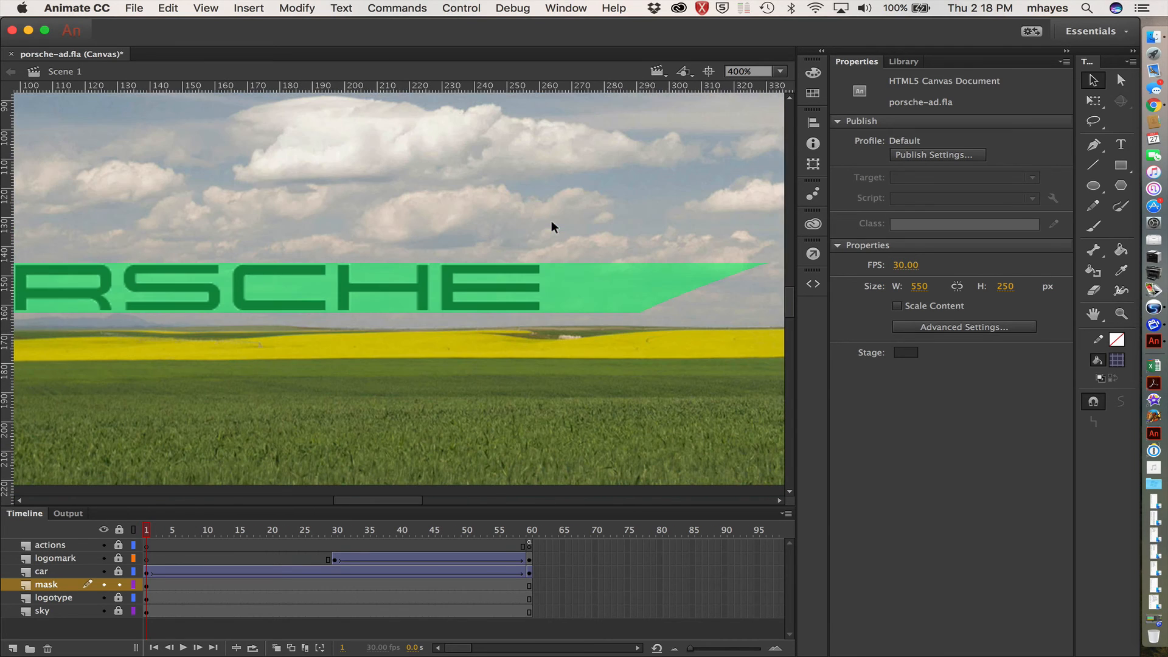
pyautogui.moveTo(323, 307); pyautogui.dragTo(742, 281)
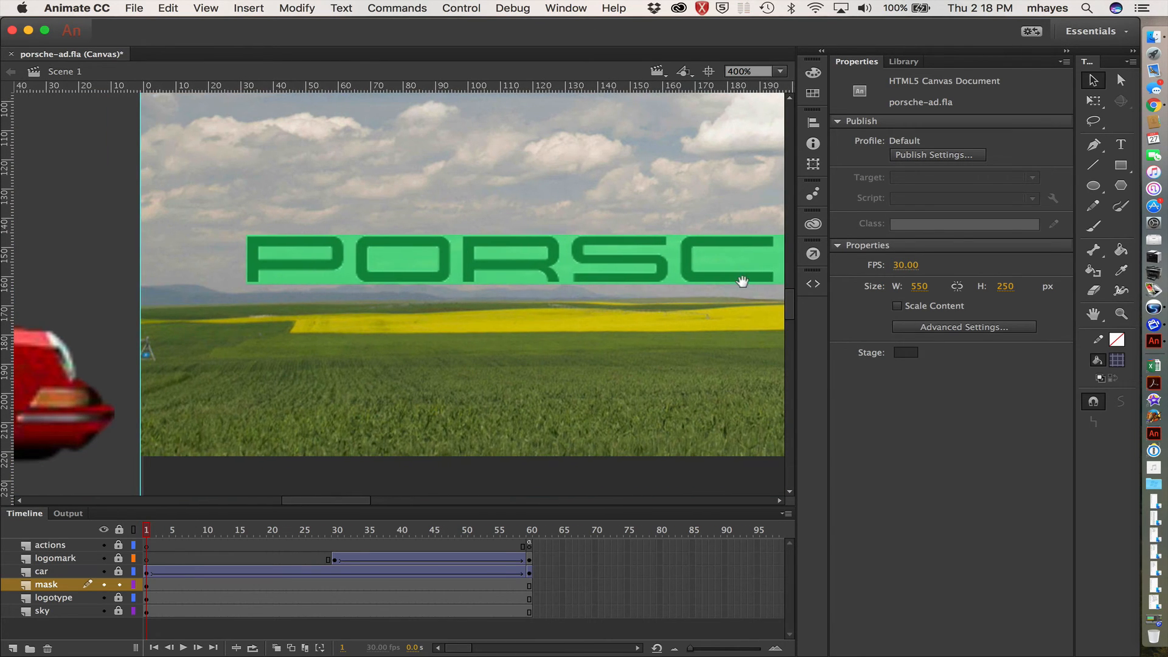
pyautogui.press('super+minus')
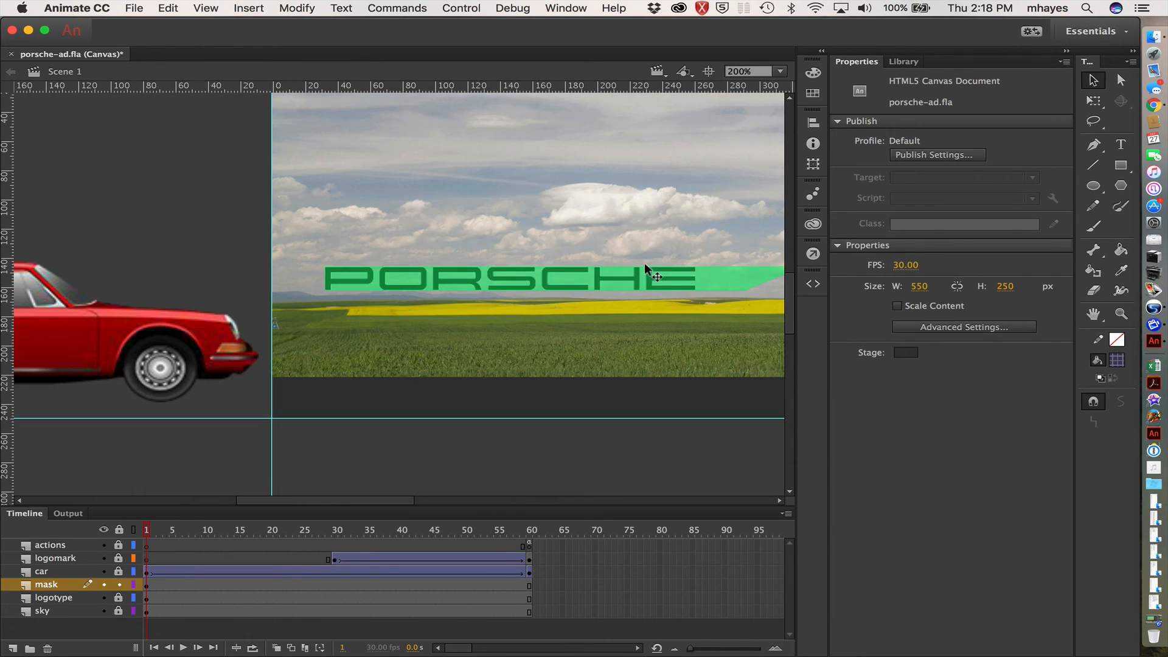
pyautogui.click(717, 278)
pyautogui.moveTo(743, 278); pyautogui.dragTo(433, 270)
pyautogui.press('space')
pyautogui.keyDown('super'); pyautogui.click(460, 264); pyautogui.keyUp('super')
pyautogui.keyDown('super'); pyautogui.click(445, 330); pyautogui.keyUp('super')
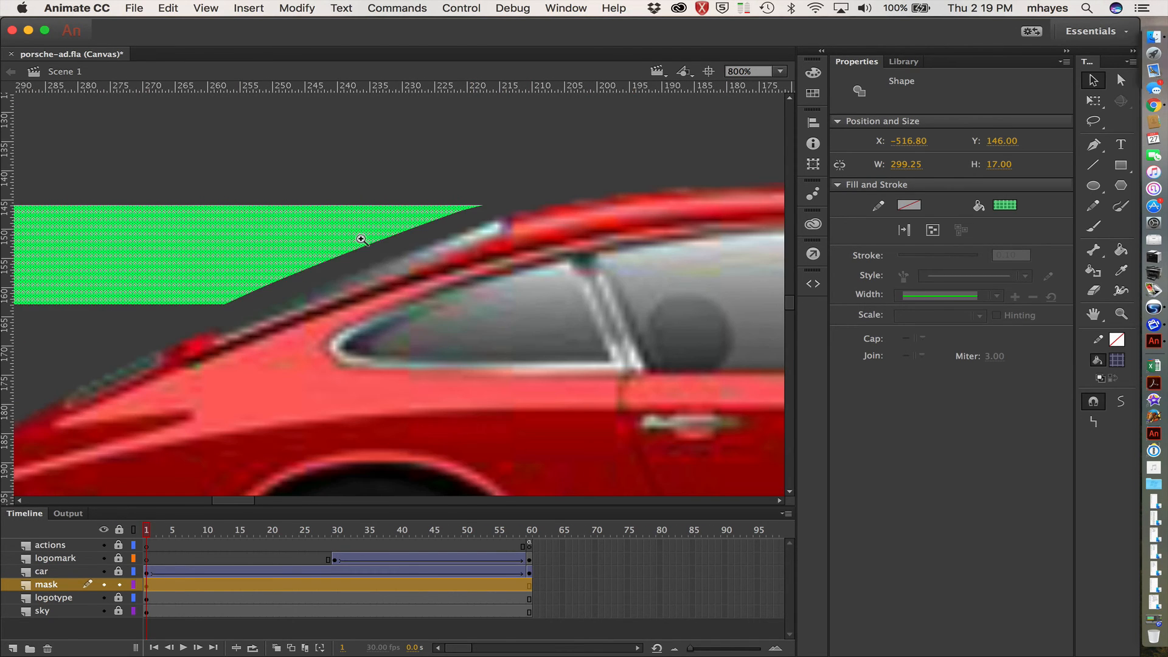
# - Nudge the green mask shape right to X -507.85 so its slanted edge meets the car's rear roofline, and deselect it
pyautogui.keyDown('super'); pyautogui.click(361, 239); pyautogui.keyUp('super')
pyautogui.keyDown('super'); pyautogui.click(361, 239); pyautogui.keyUp('super')
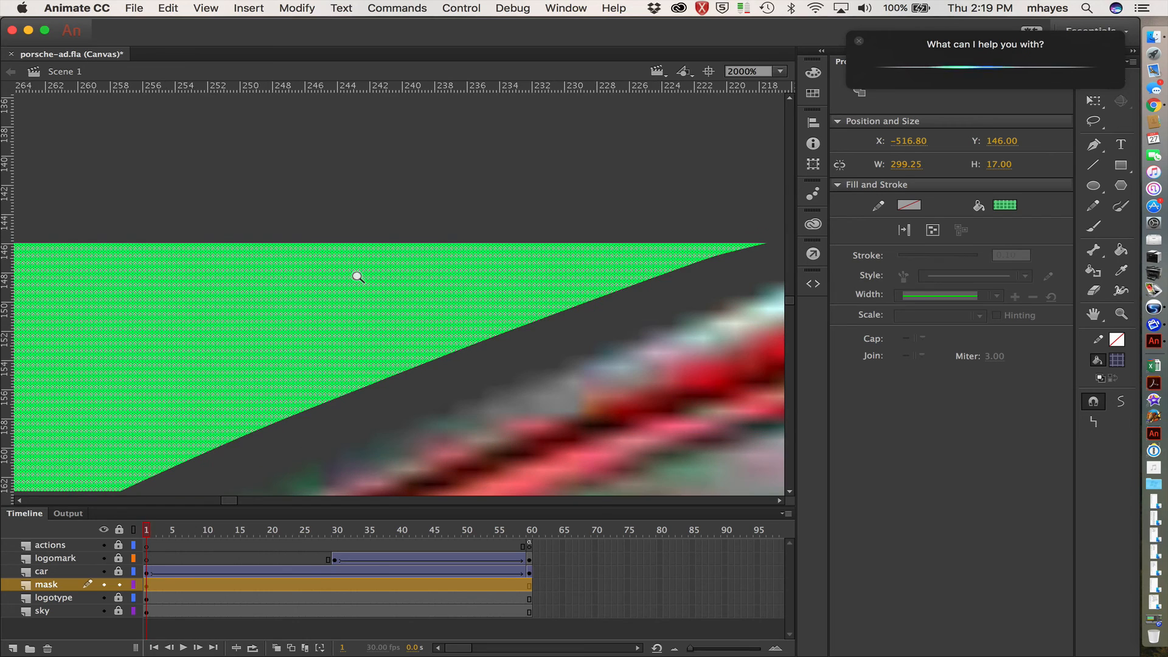
pyautogui.click(858, 46)
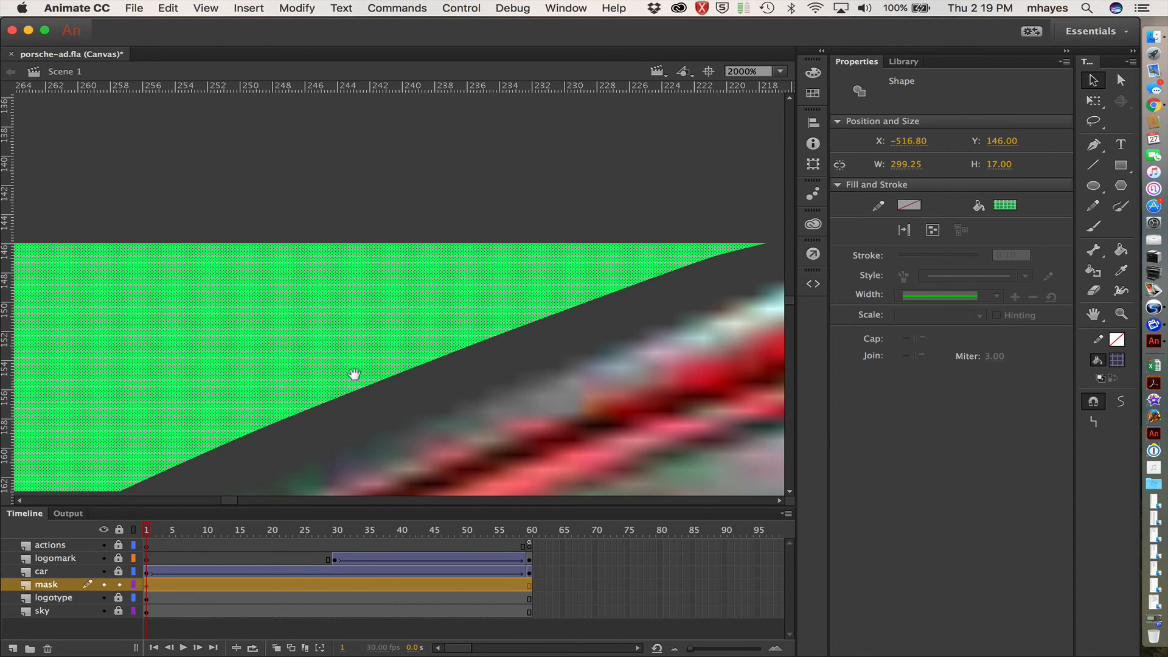
pyautogui.moveTo(352, 373)
pyautogui.mouseDown()
pyautogui.moveTo(359, 279)
pyautogui.moveTo(256, 271)
pyautogui.moveTo(236, 257)
pyautogui.moveTo(359, 266)
pyautogui.mouseUp()
pyautogui.press('Right')
pyautogui.press('Right')
pyautogui.press('Right')
pyautogui.press('Right')
pyautogui.press('Right')
pyautogui.press('Right')
pyautogui.press('Right')
pyautogui.press('Right')
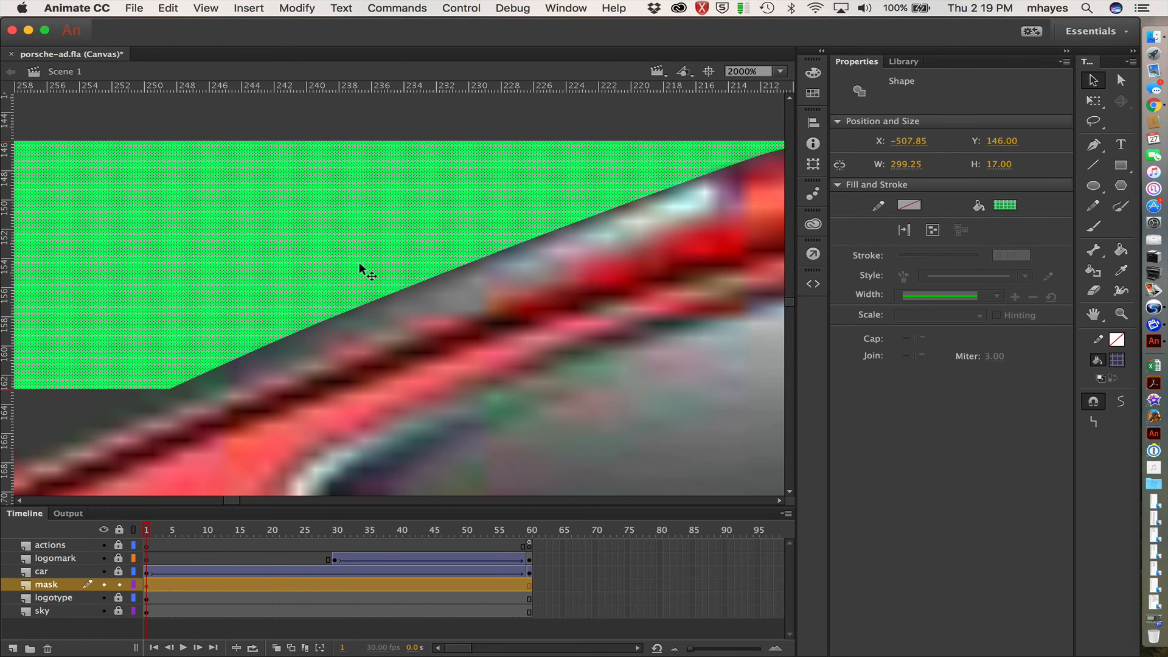
pyautogui.press('super+1')
pyautogui.click(481, 127)
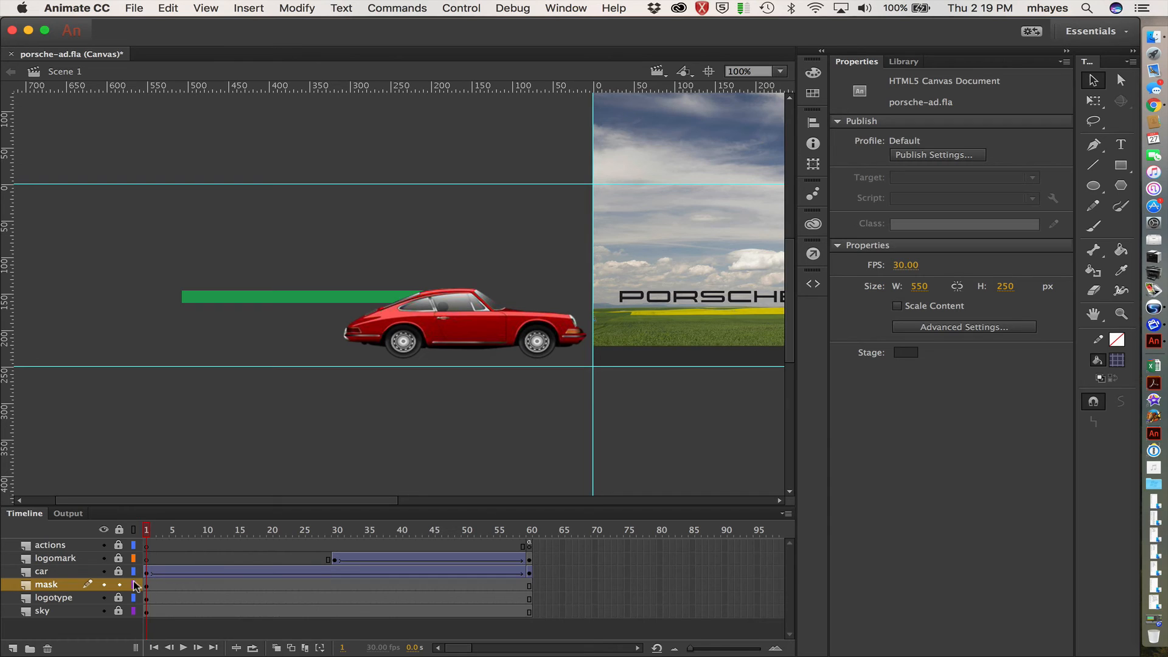
# - Insert a keyframe at frame 60 of the mask layer and play the animation from frame 1
pyautogui.click(529, 582)
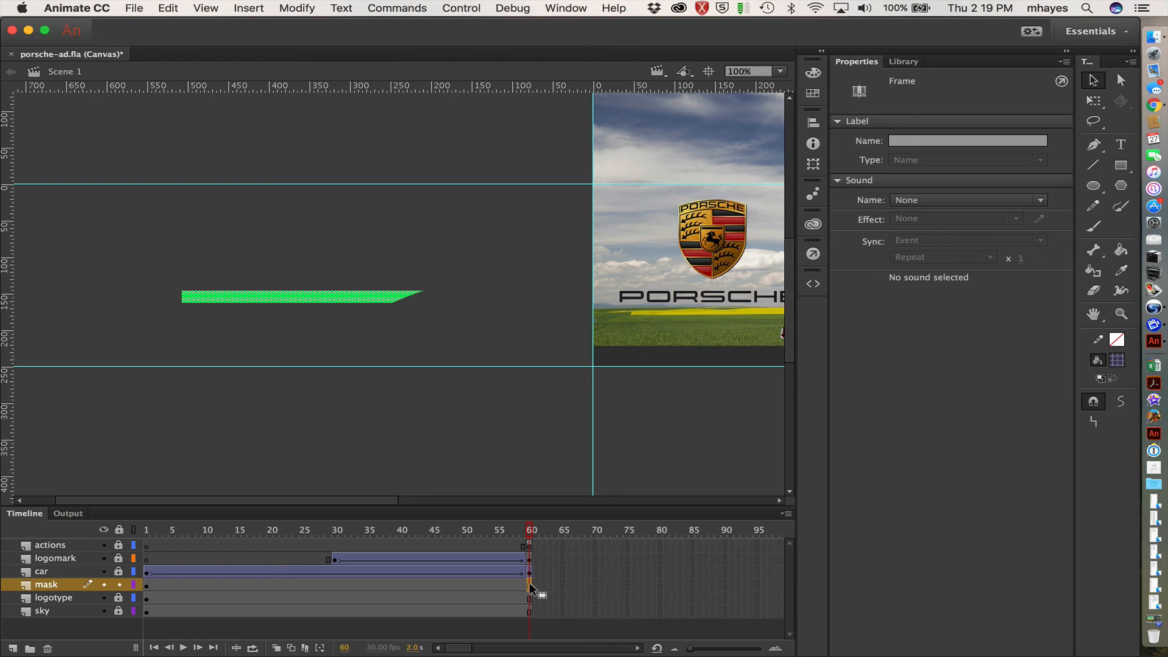
pyautogui.rightClick(529, 585)
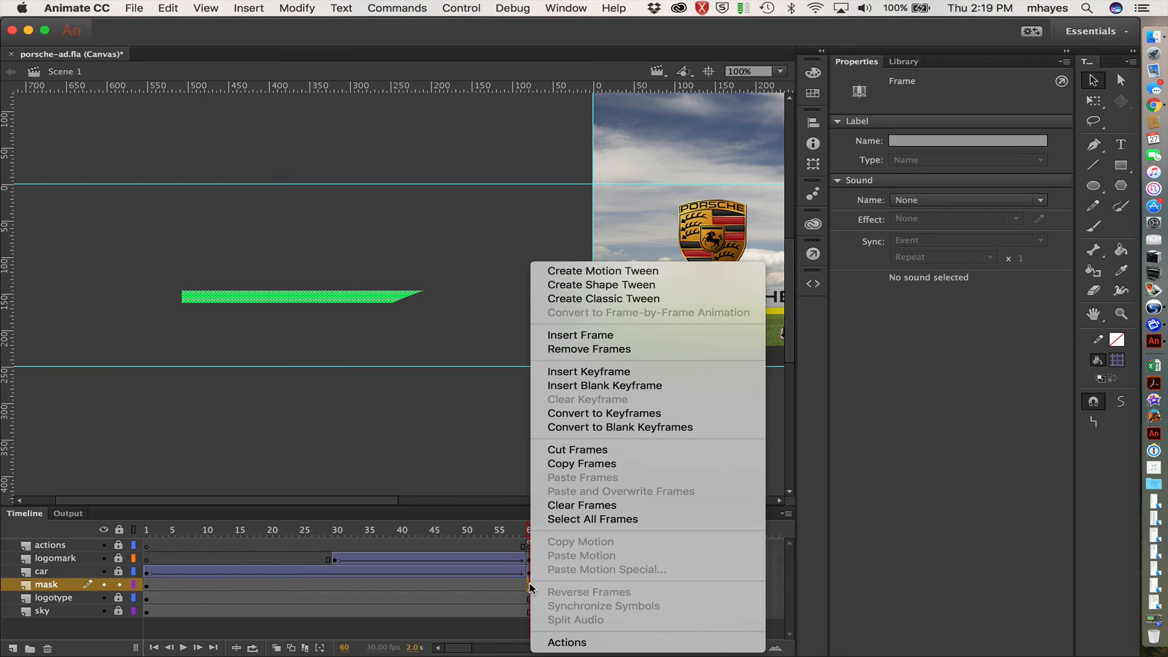
pyautogui.click(599, 371)
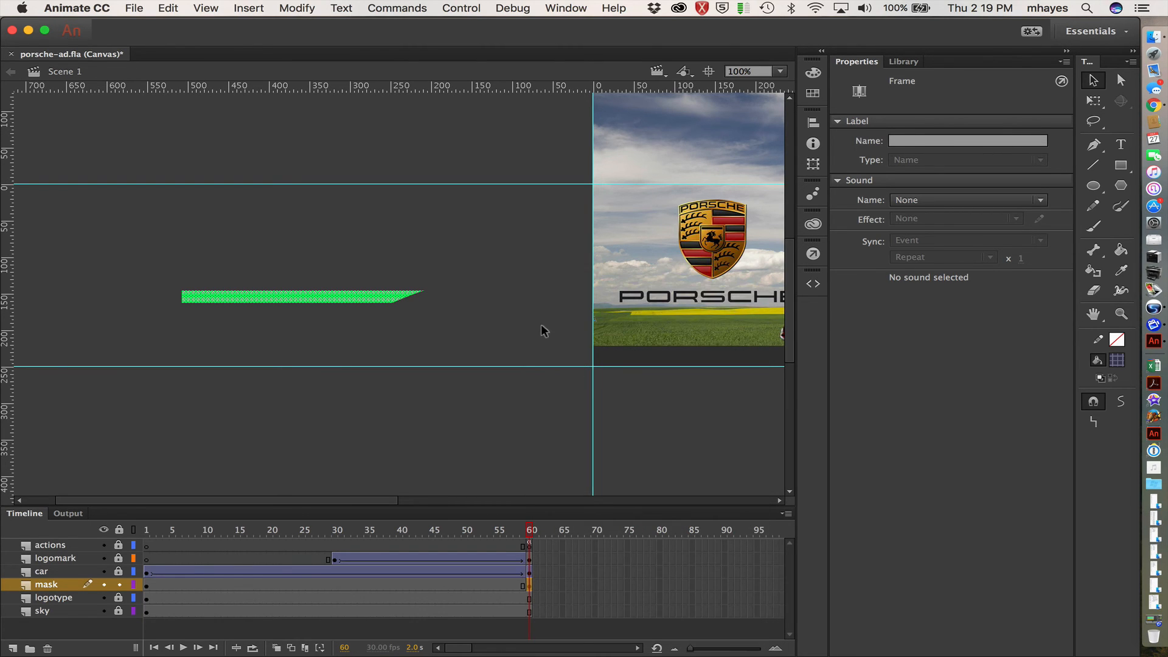
pyautogui.moveTo(534, 531); pyautogui.dragTo(107, 525)
pyautogui.press('Return')
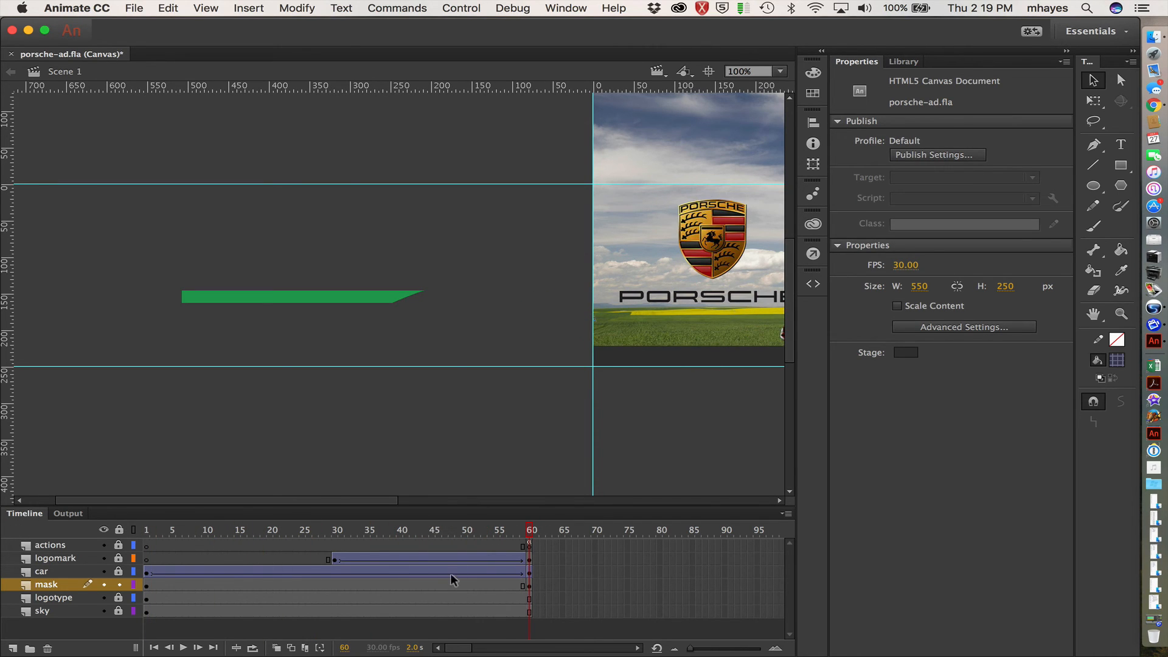
# - On frame 60, move the mask shape over the logotype to X 30.60, Y 146, with its slanted edge against the car's rear roofline
pyautogui.click(528, 584)
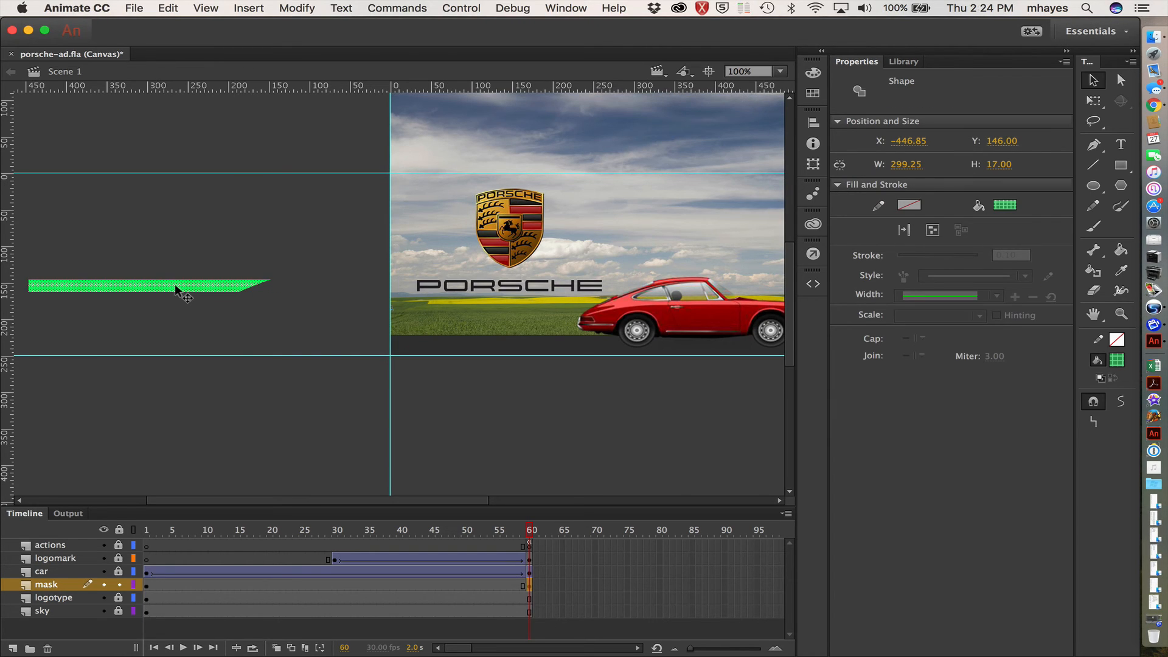
pyautogui.moveTo(176, 285); pyautogui.dragTo(546, 282)
pyautogui.press('super+equal')
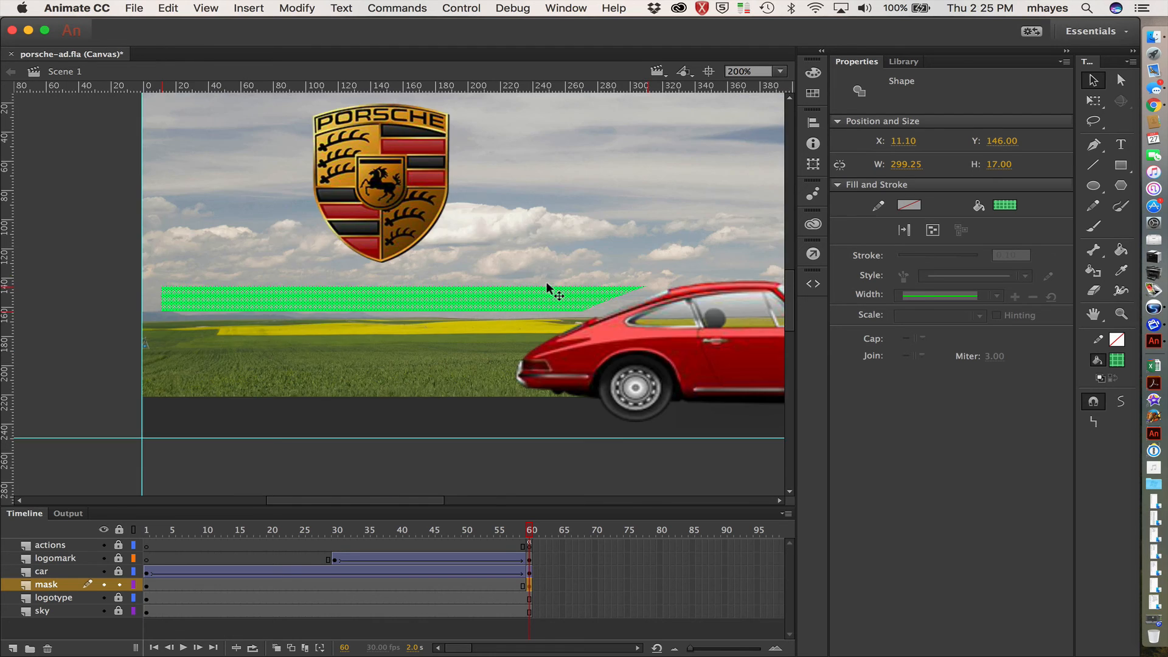
pyautogui.press('super+equal')
pyautogui.press('super+equal')
pyautogui.moveTo(683, 282); pyautogui.dragTo(83, 230)
pyautogui.moveTo(380, 209); pyautogui.dragTo(257, 227)
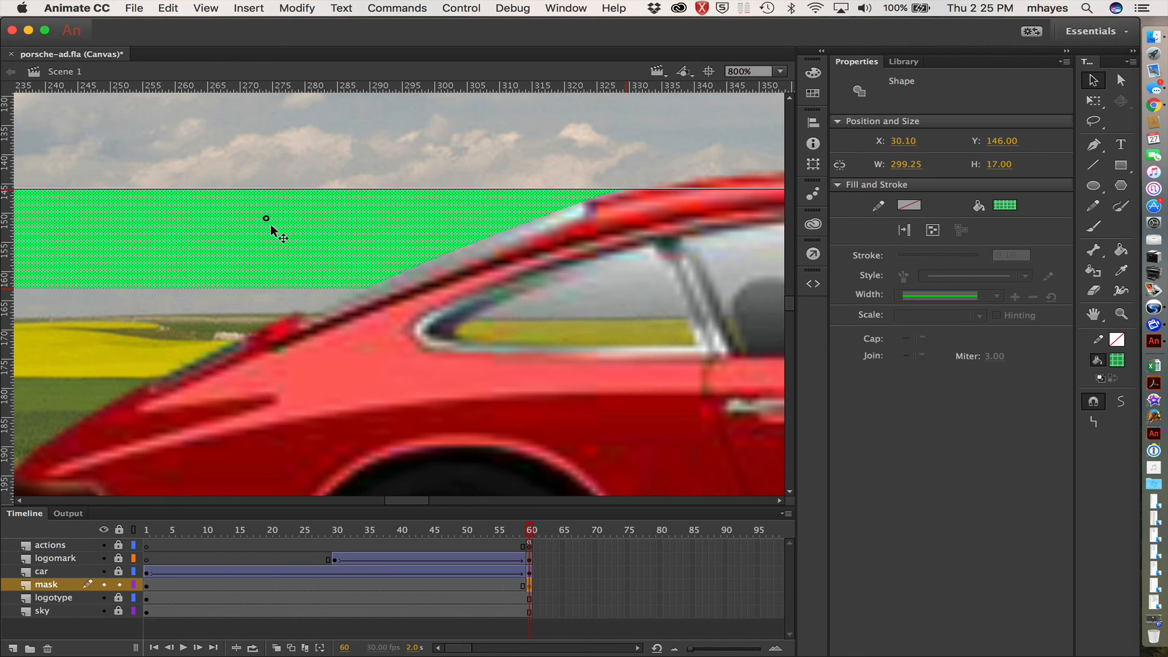
pyautogui.moveTo(274, 224); pyautogui.dragTo(275, 226)
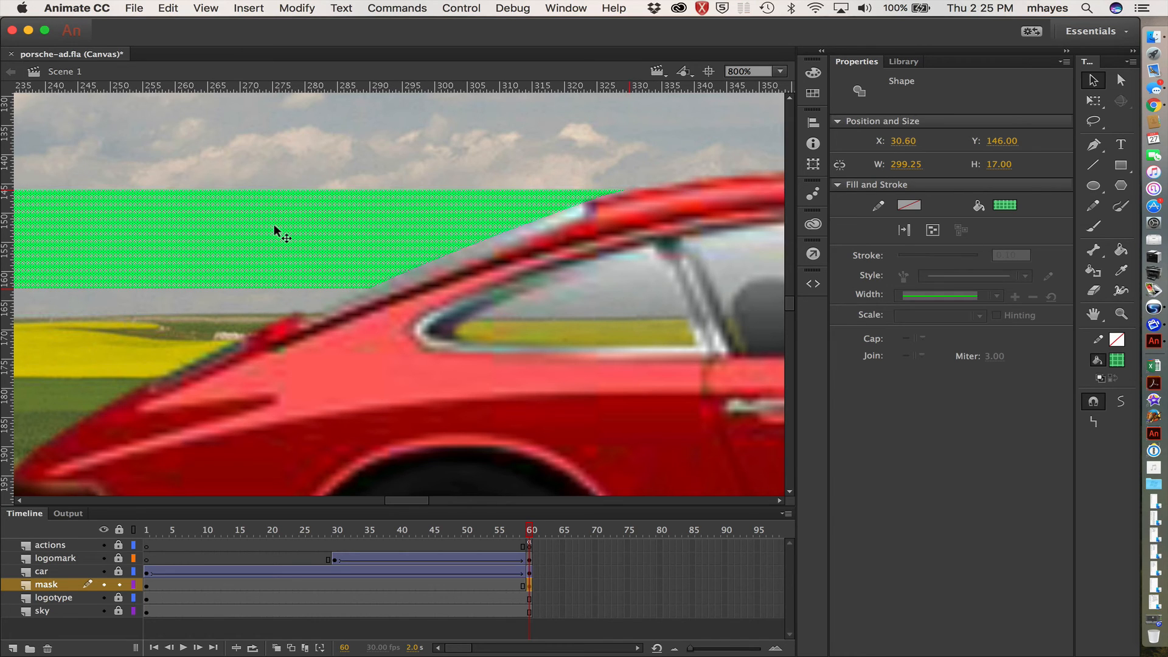
pyautogui.press('super+1')
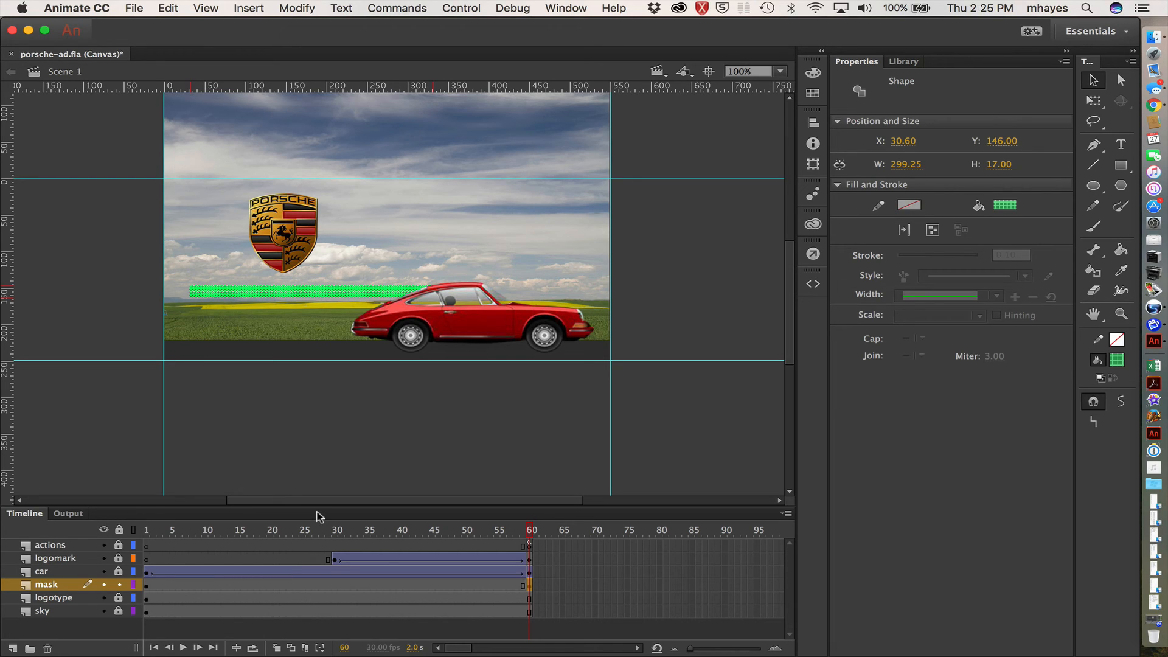
# - Create a classic tween on the mask layer between frames 1 and 60, and play the animation from frame 1
pyautogui.click(412, 585)
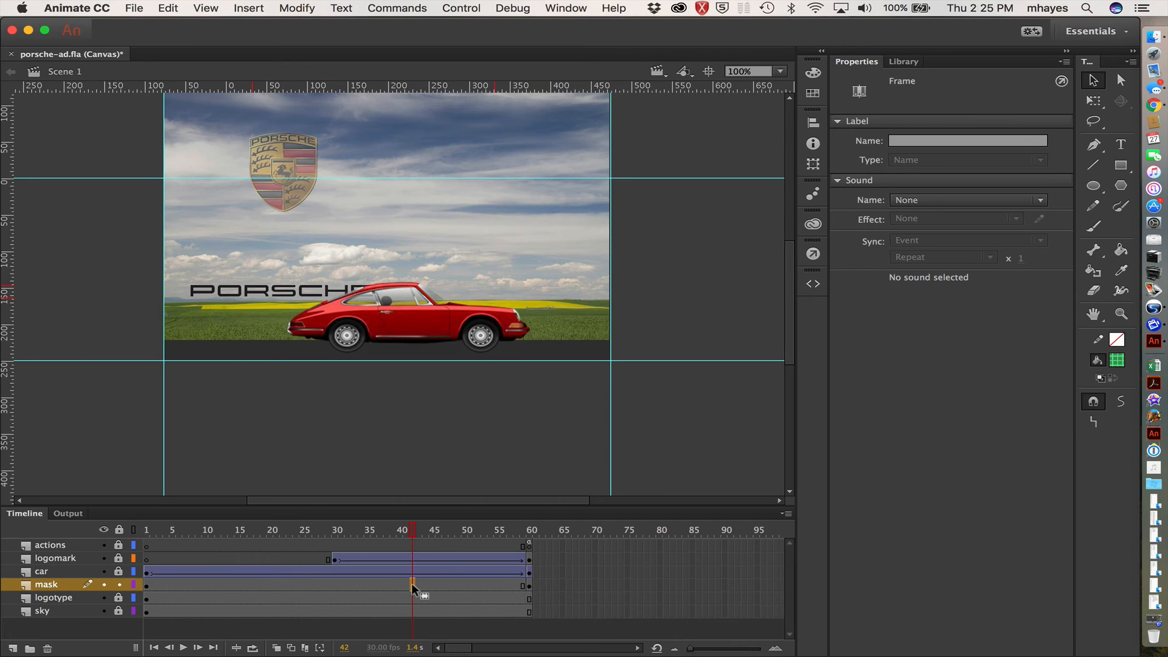
pyautogui.rightClick(411, 584)
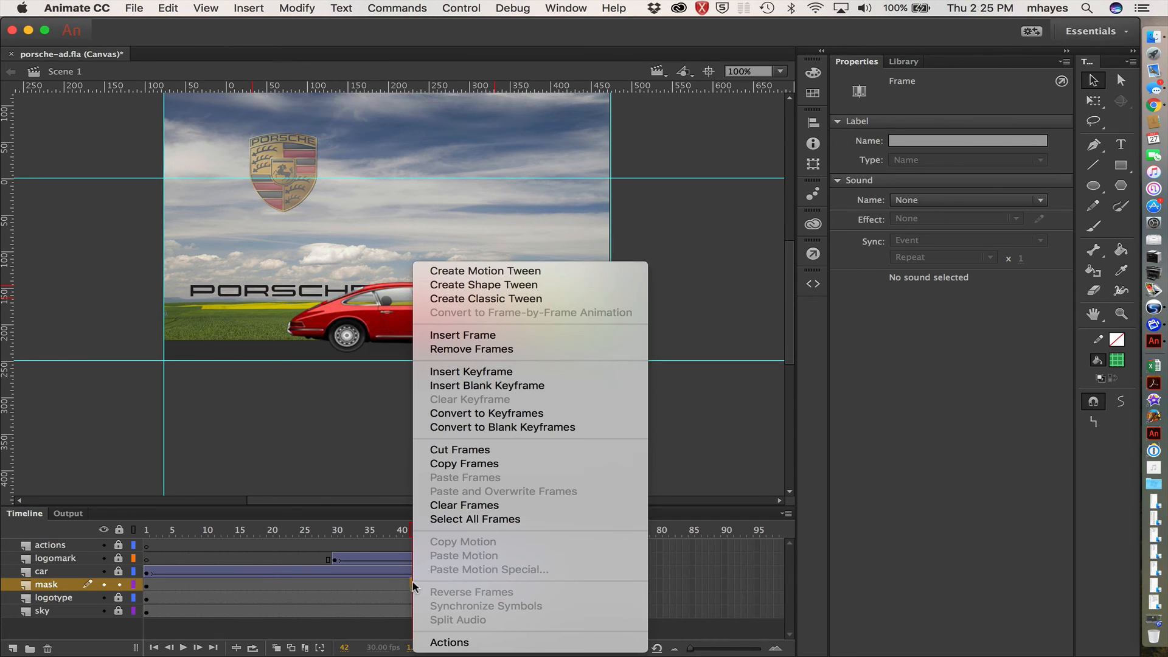
pyautogui.click(500, 303)
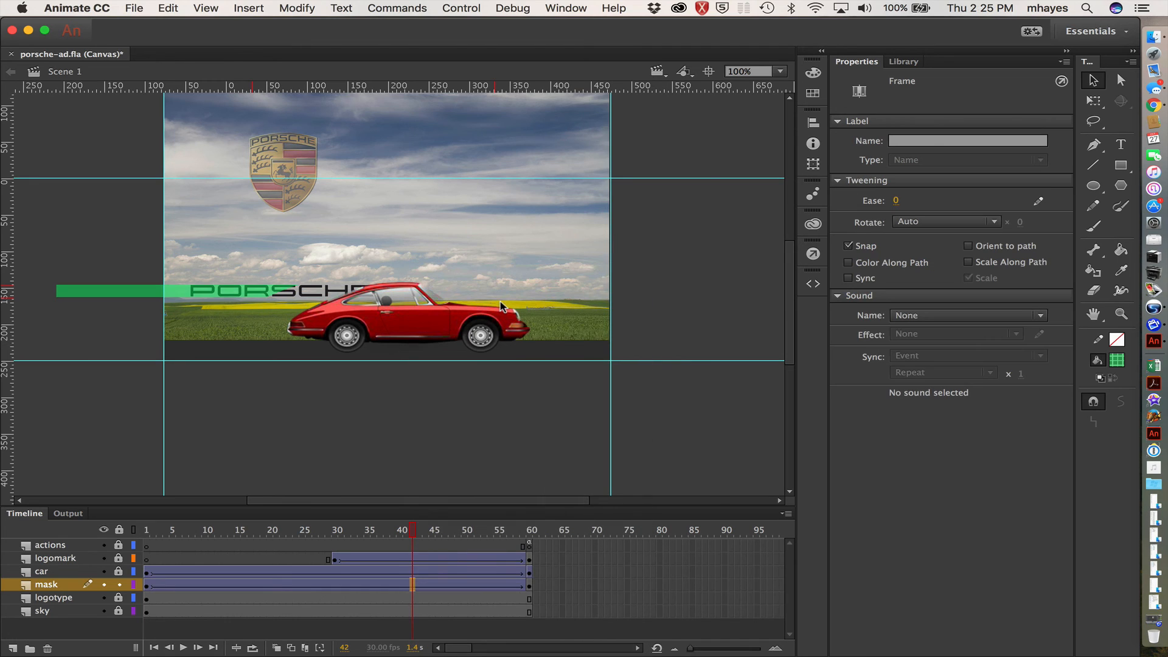
pyautogui.moveTo(412, 533); pyautogui.dragTo(119, 524)
pyautogui.press('Return')
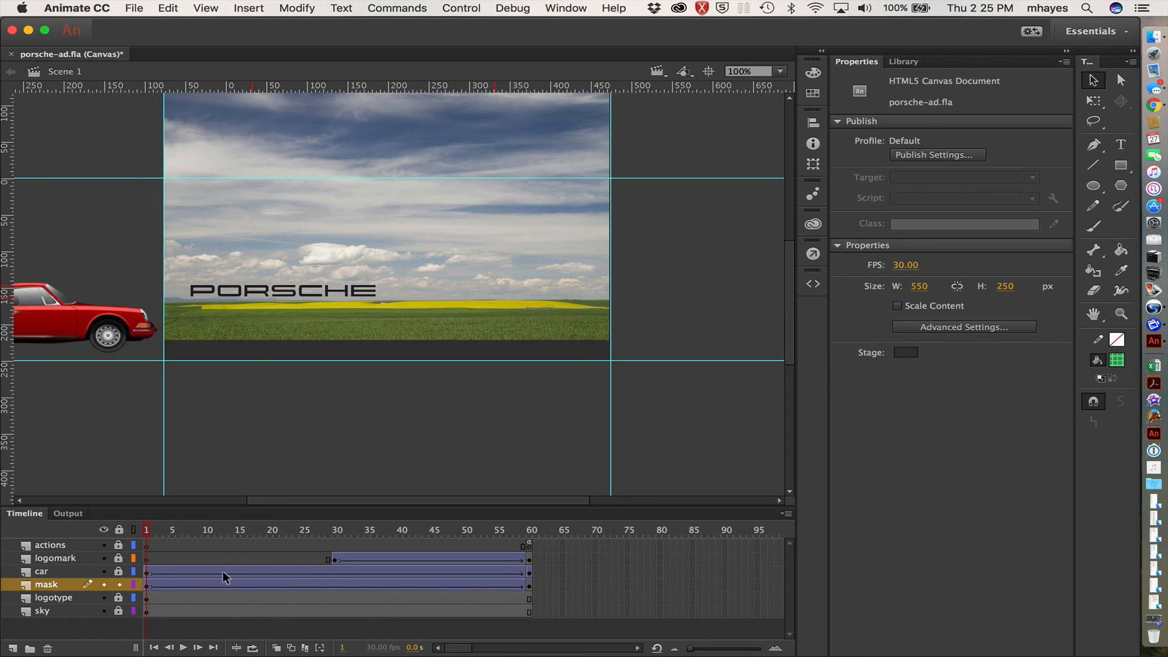
# - Turn the mask layer into a mask for the logotype layer and return to frame 1
pyautogui.rightClick(57, 587)
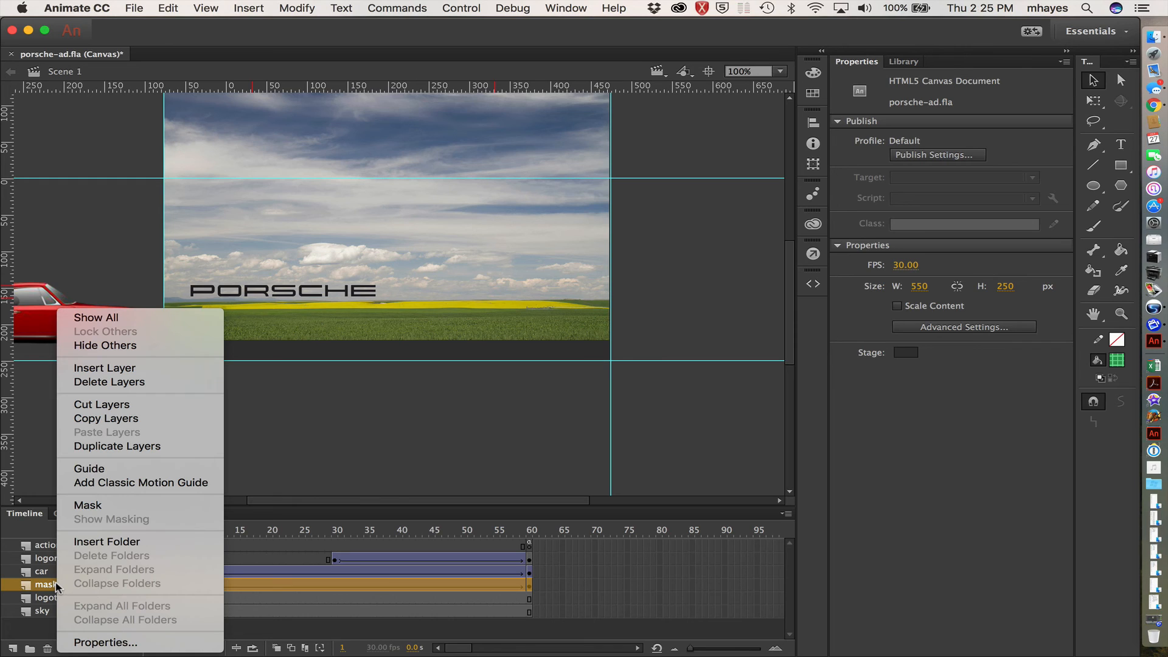
pyautogui.click(102, 505)
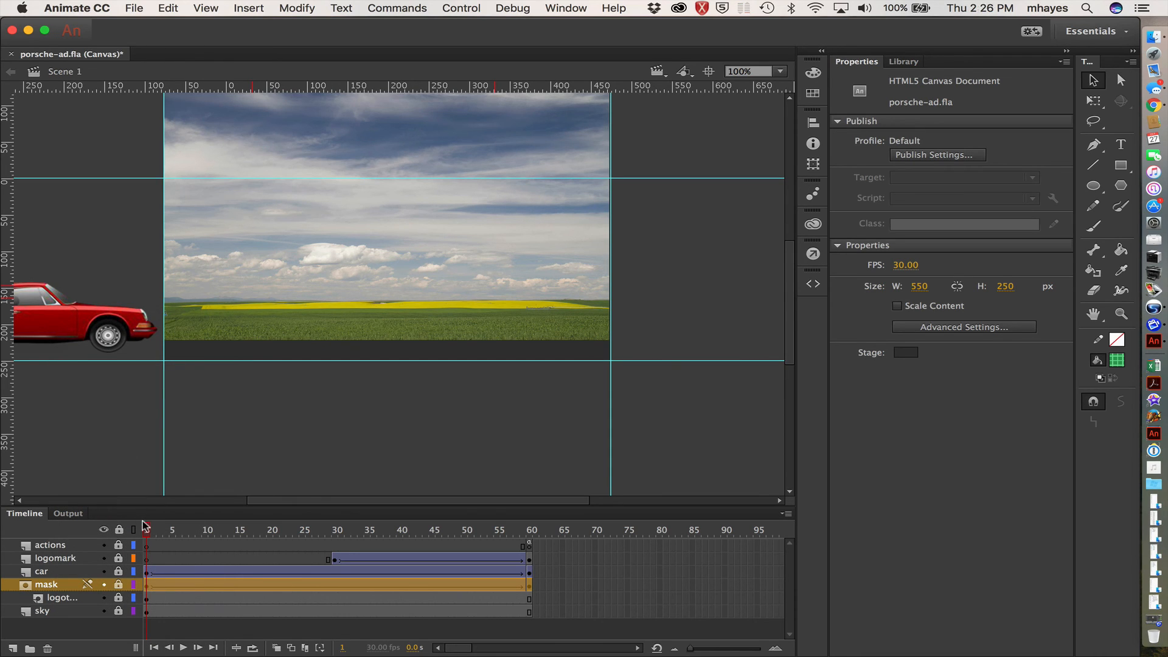
pyautogui.moveTo(147, 529); pyautogui.dragTo(104, 511)
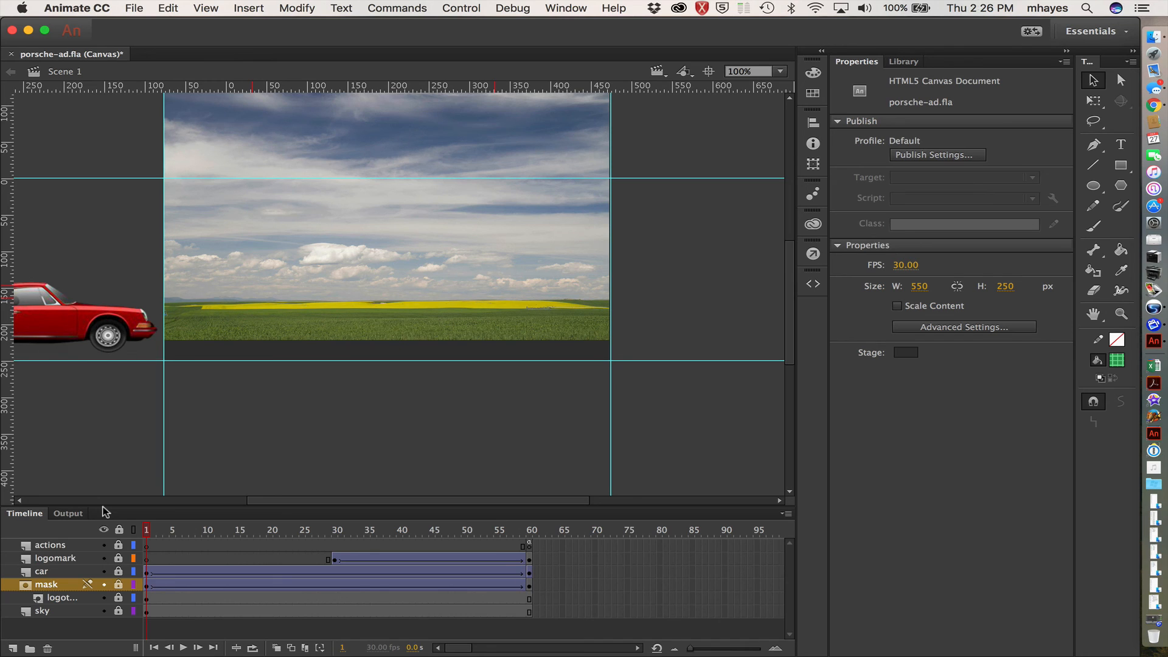
# - Save the file, test the movie in the browser and reload the page to replay the ad
pyautogui.press('super+s')
pyautogui.press('super+Return')
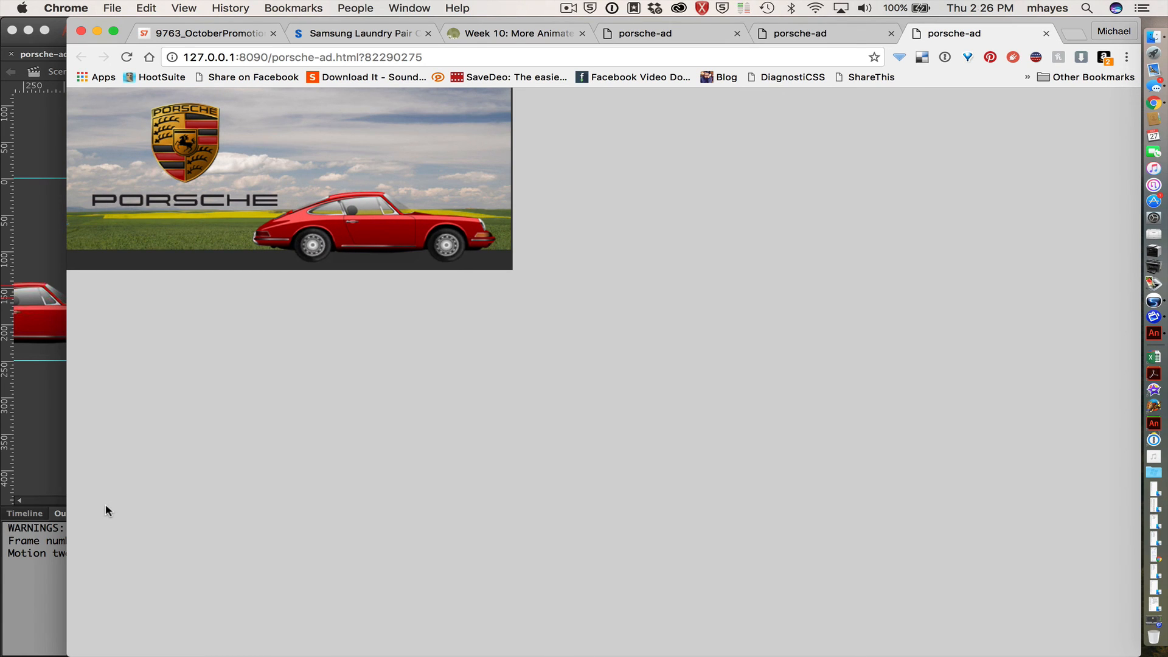
pyautogui.click(126, 56)
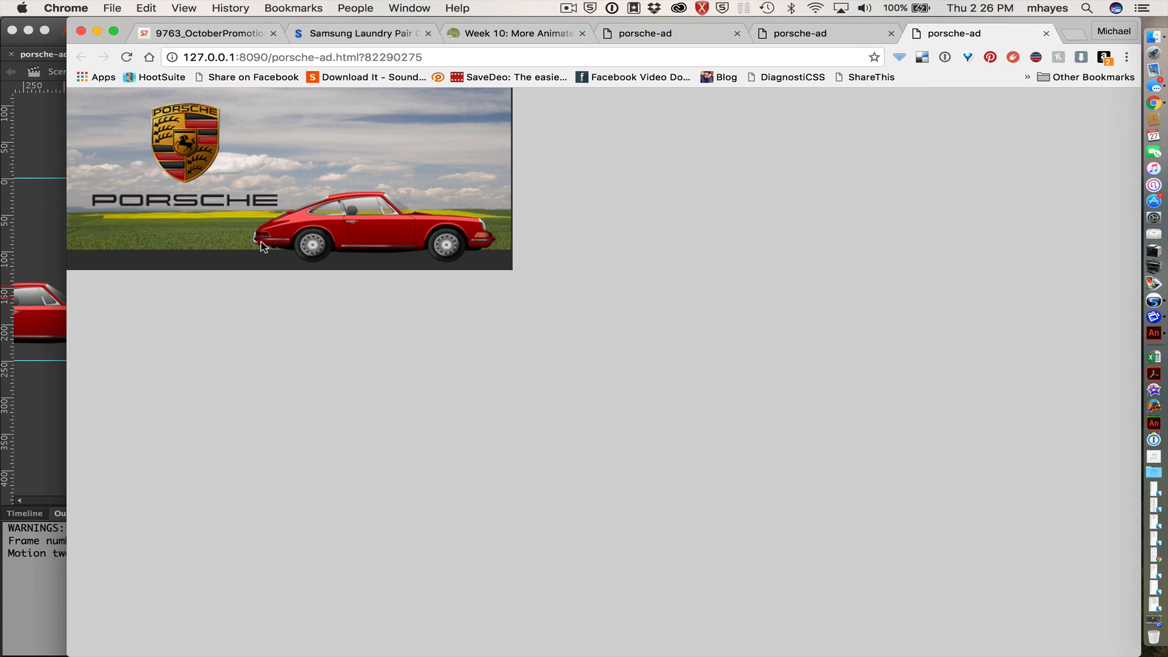
# - Switch back to Animate and scrub the timeline from frame 1 to frame 60 to check the logotype reveal
pyautogui.press('super+Tab')
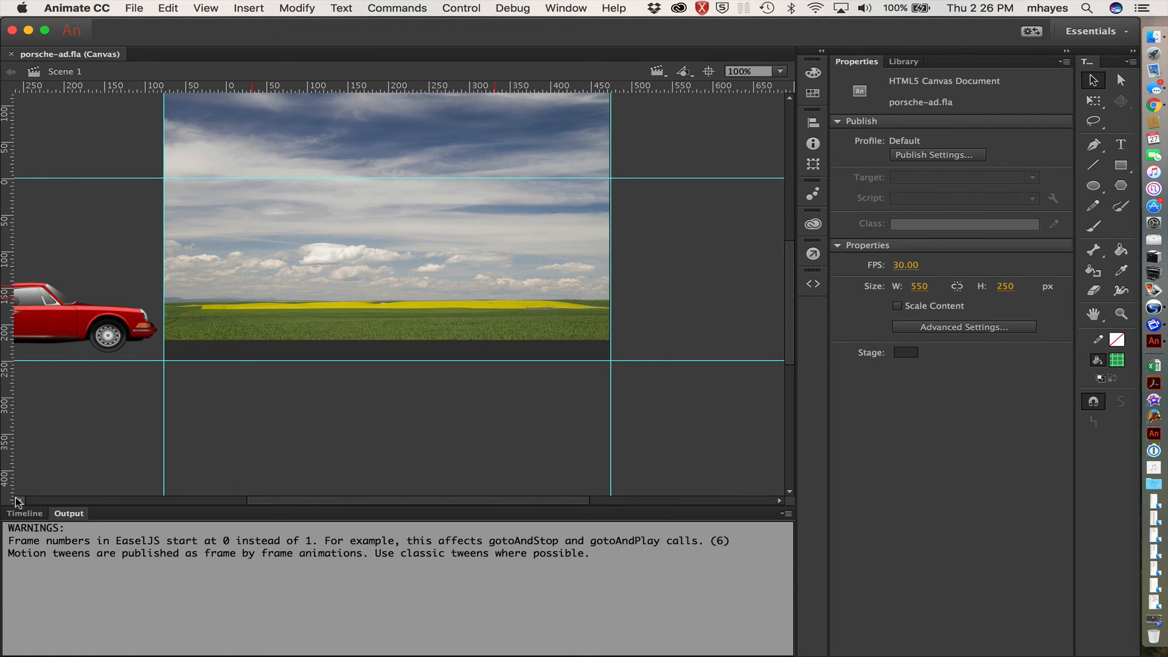
pyautogui.click(24, 512)
pyautogui.moveTo(164, 399); pyautogui.dragTo(302, 406)
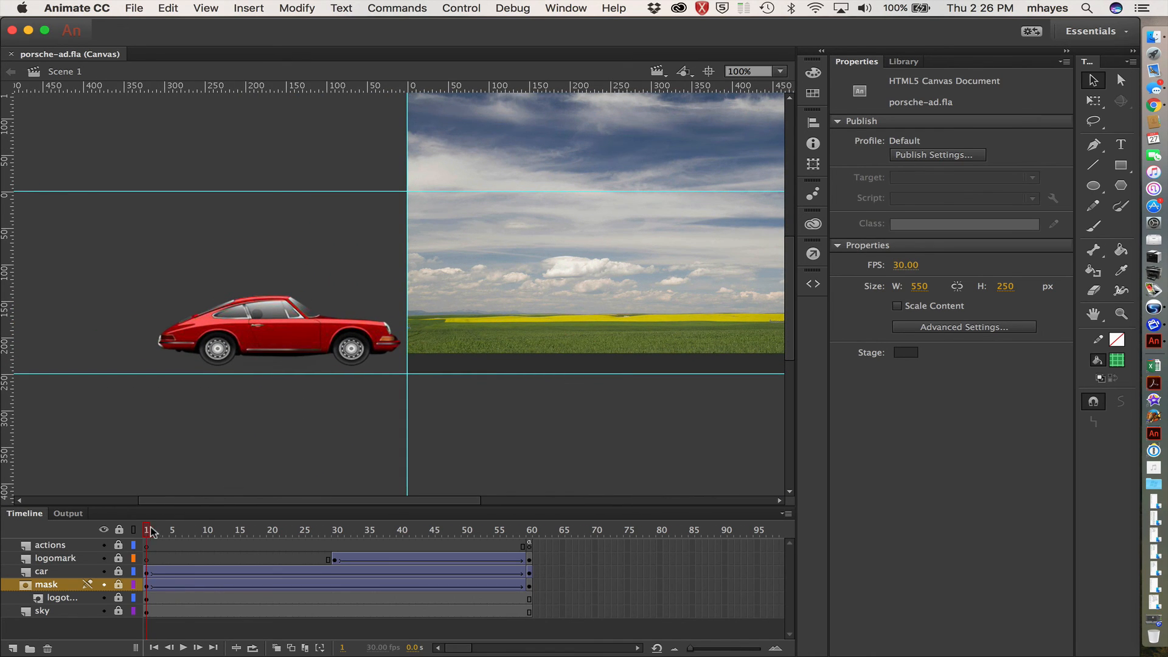
pyautogui.moveTo(147, 530); pyautogui.dragTo(583, 518)
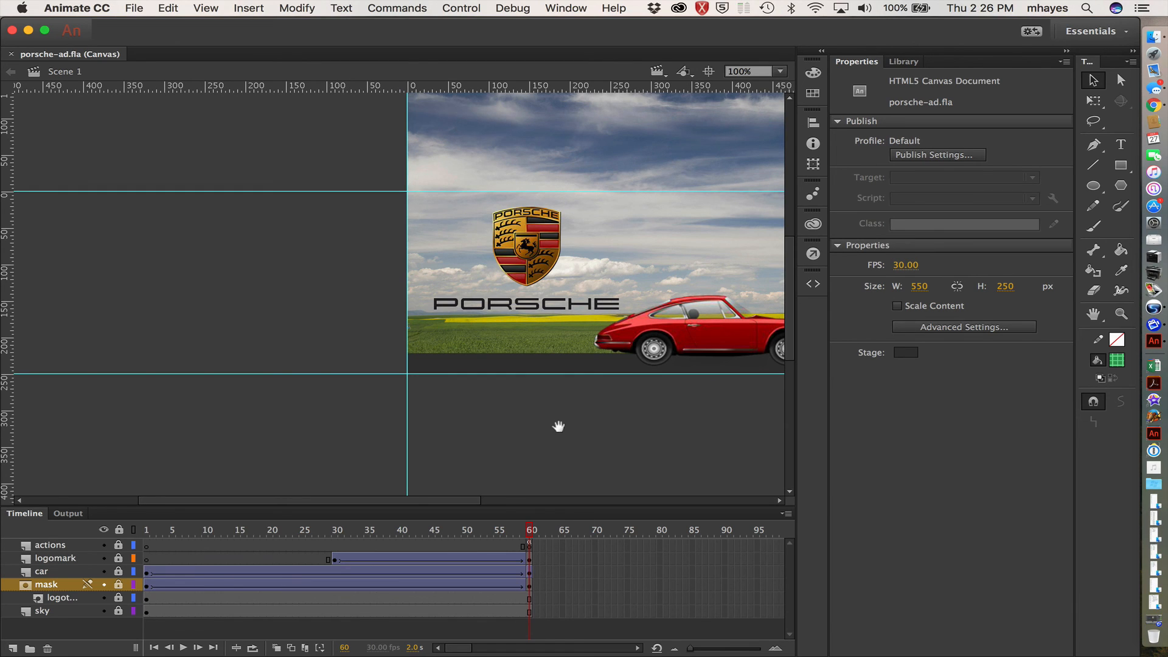
pyautogui.moveTo(558, 426); pyautogui.dragTo(286, 401)
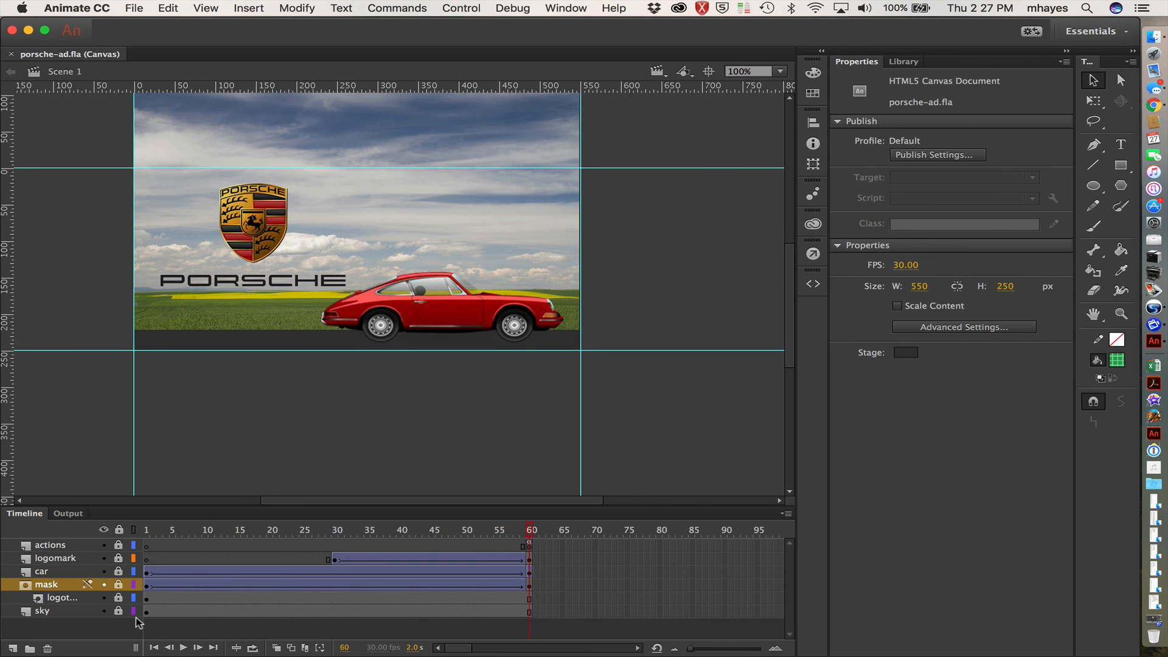
pyautogui.scroll(5, 273, 421)
pyautogui.hscroll(-6, 272, 420)
pyautogui.scroll(-6, 273, 420)
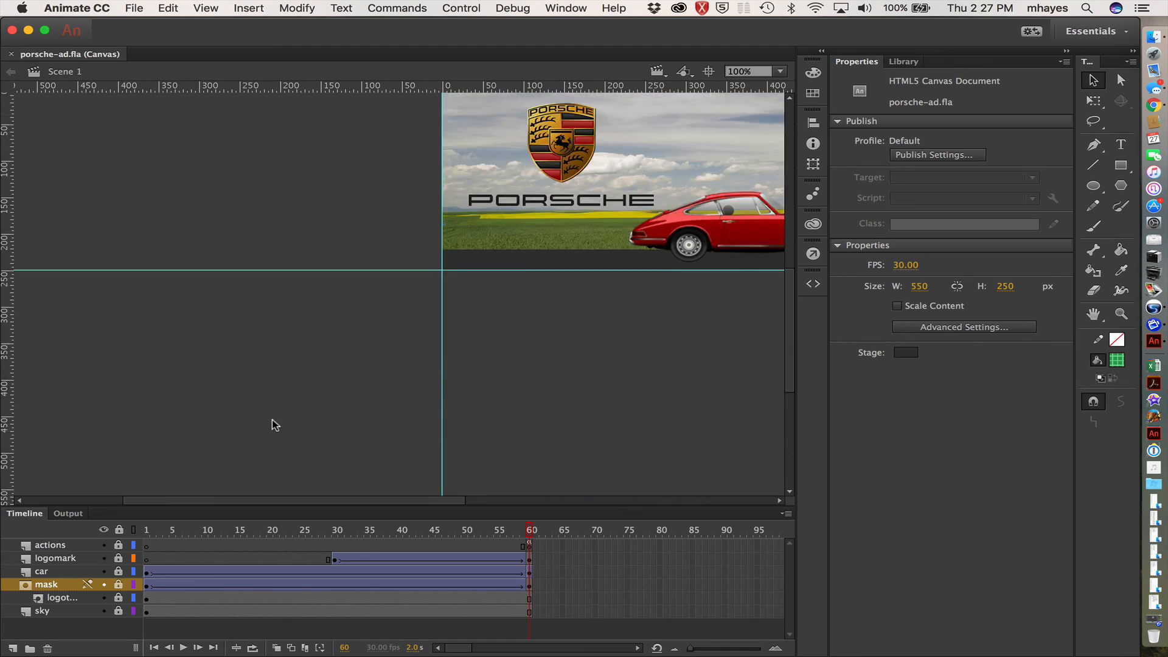
pyautogui.hscroll(12, 273, 420)
pyautogui.scroll(2, 272, 420)
pyautogui.moveTo(207, 333); pyautogui.dragTo(857, 366)
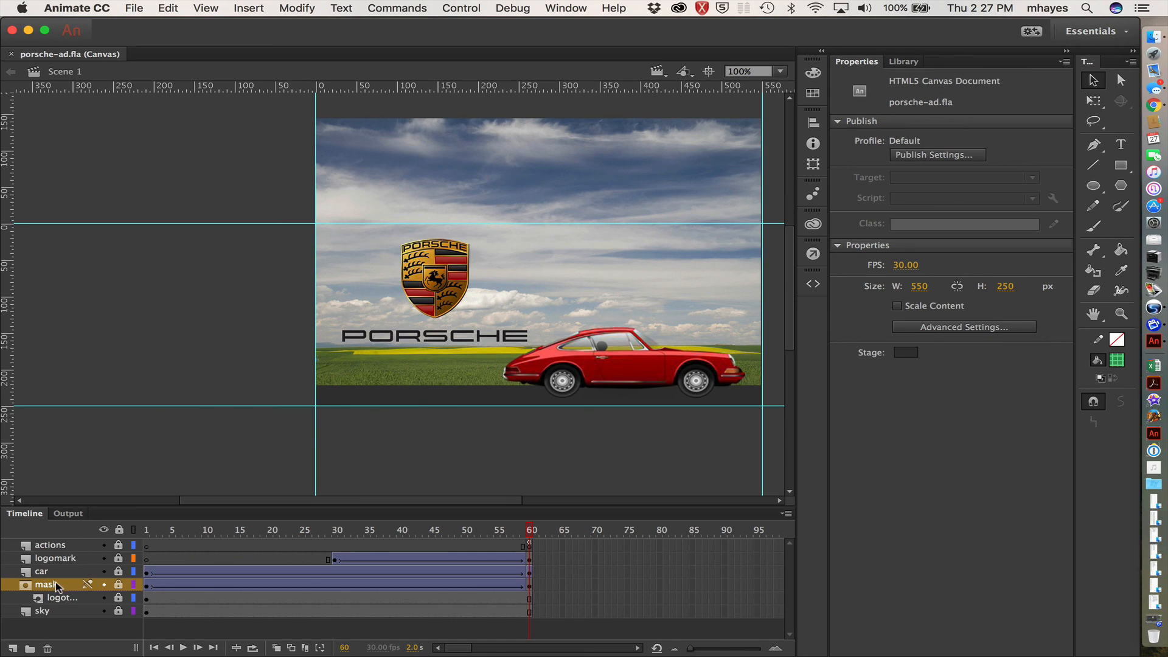
# - Unlock the mask layer and inspect the mask shape's position on frames 60 and 1
pyautogui.click(118, 585)
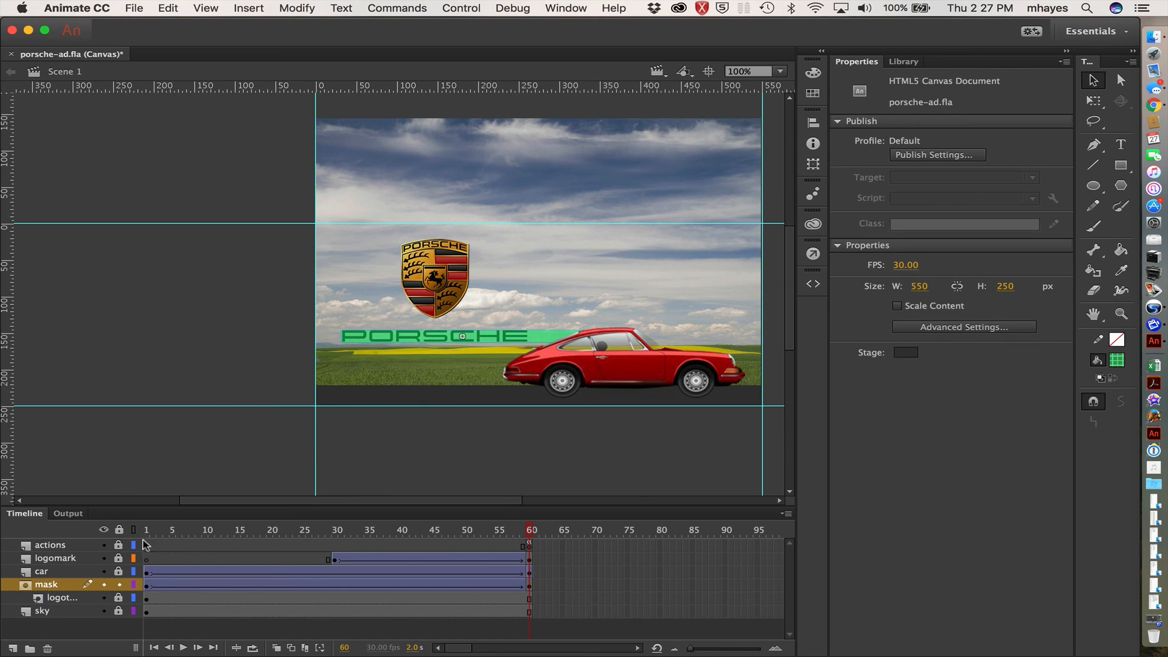
pyautogui.click(538, 336)
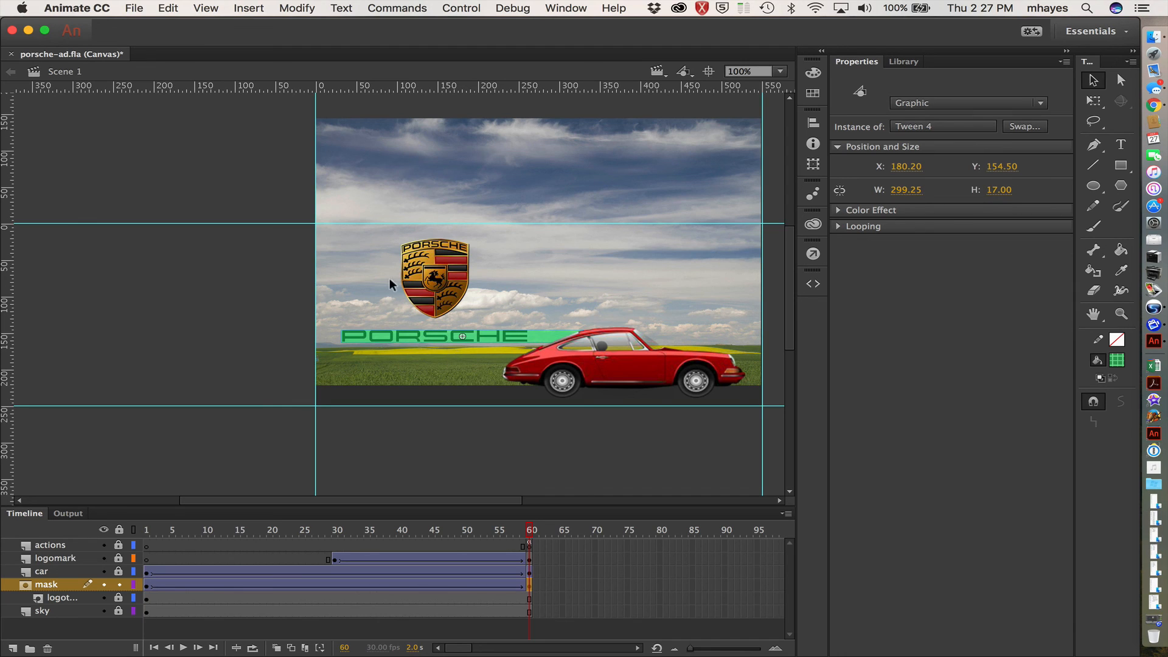
pyautogui.click(148, 586)
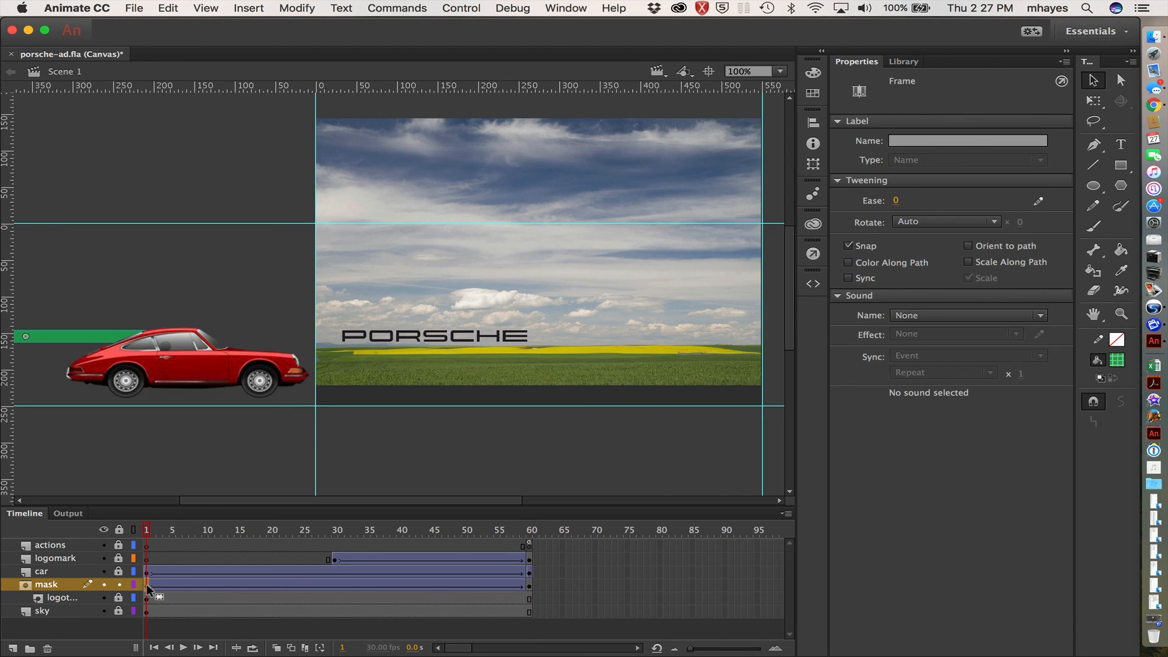
pyautogui.click(51, 334)
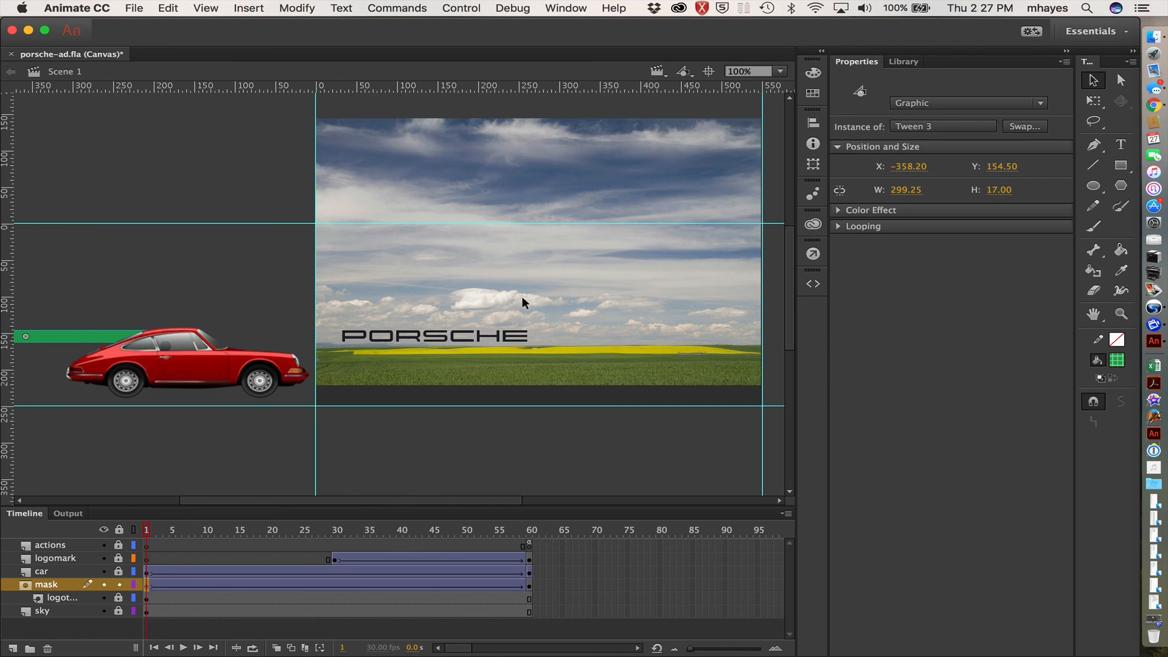
pyautogui.click(95, 294)
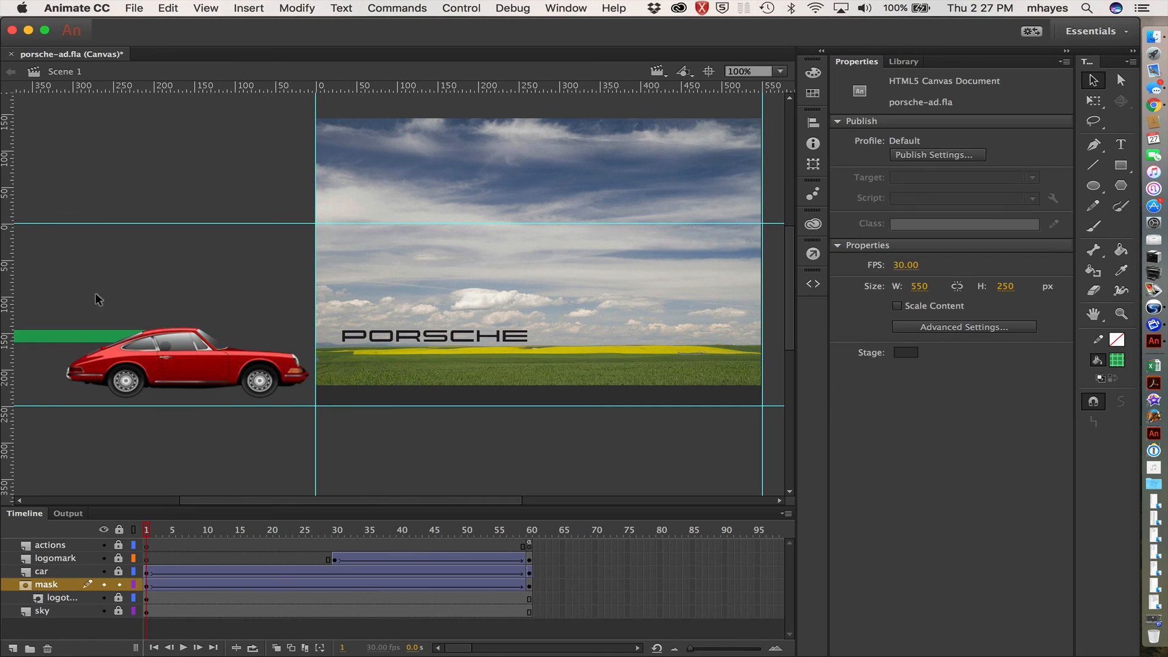
pyautogui.click(56, 338)
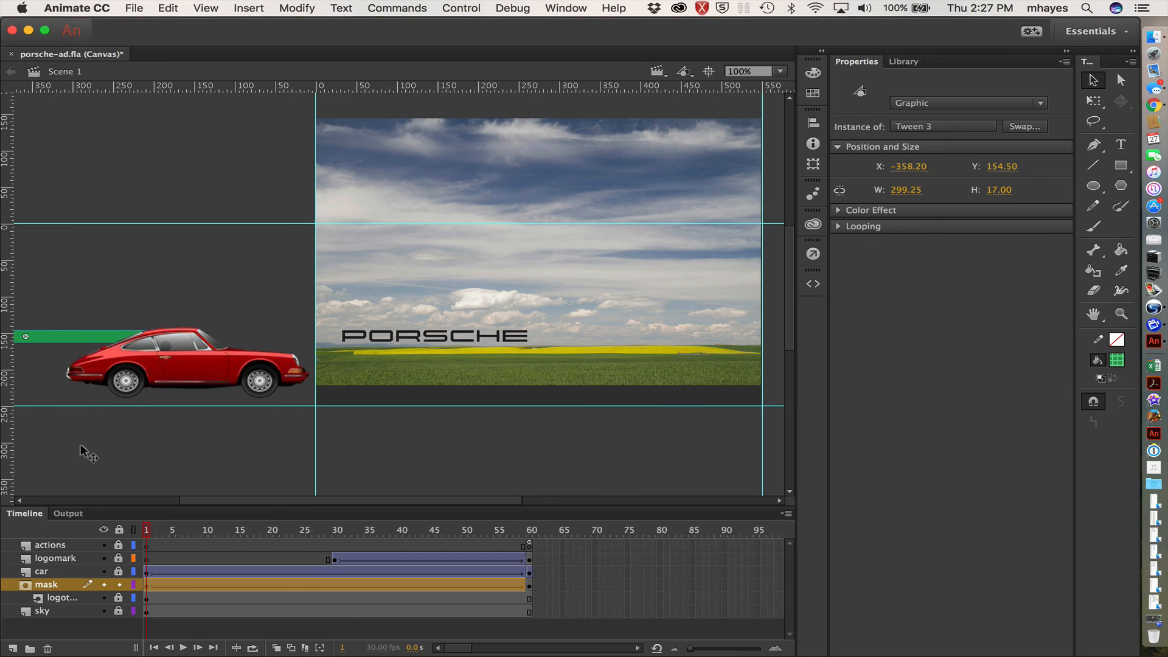
# - Open the ease value of the mask layer's tween on frame 1 and test the movie in the browser
pyautogui.click(147, 587)
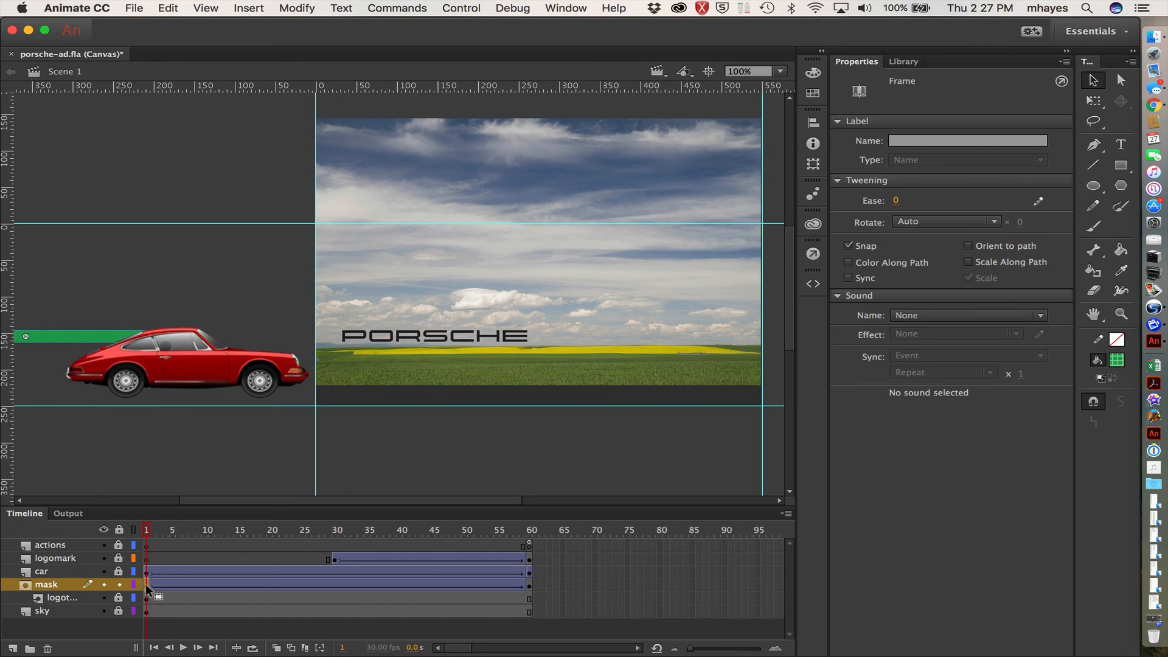
pyautogui.click(896, 200)
pyautogui.press('Tab')
pyautogui.moveTo(151, 527); pyautogui.dragTo(116, 487)
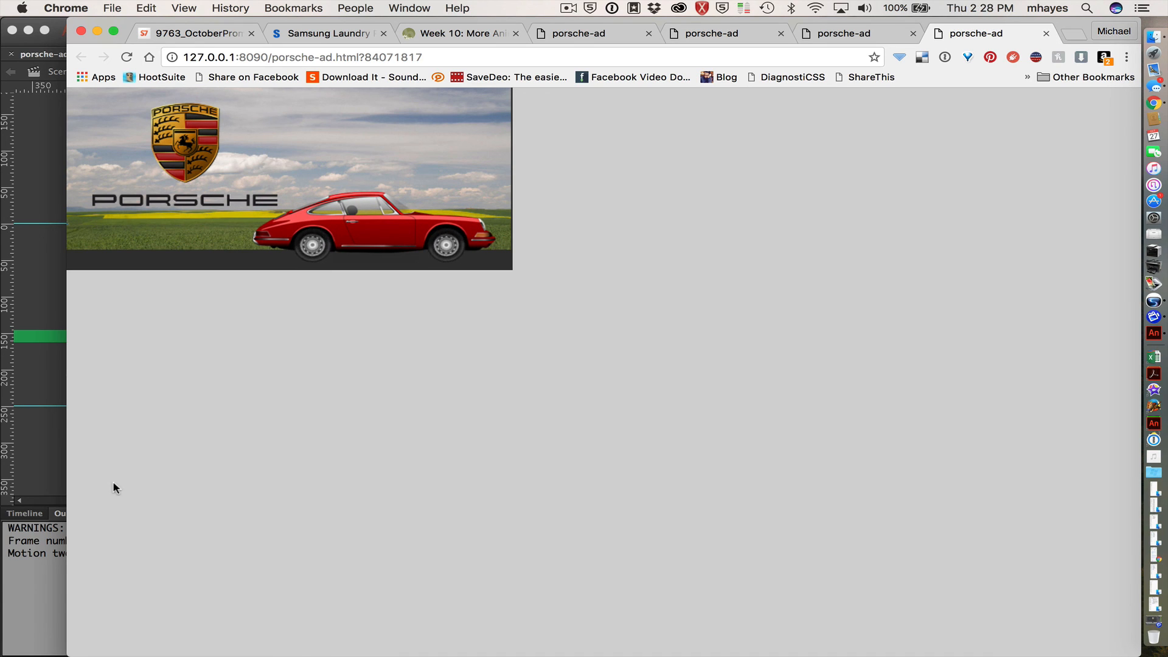
# - Switch back to Animate, scrub the first frames back to frame 1 and lock the mask layer
pyautogui.press('super+Tab')
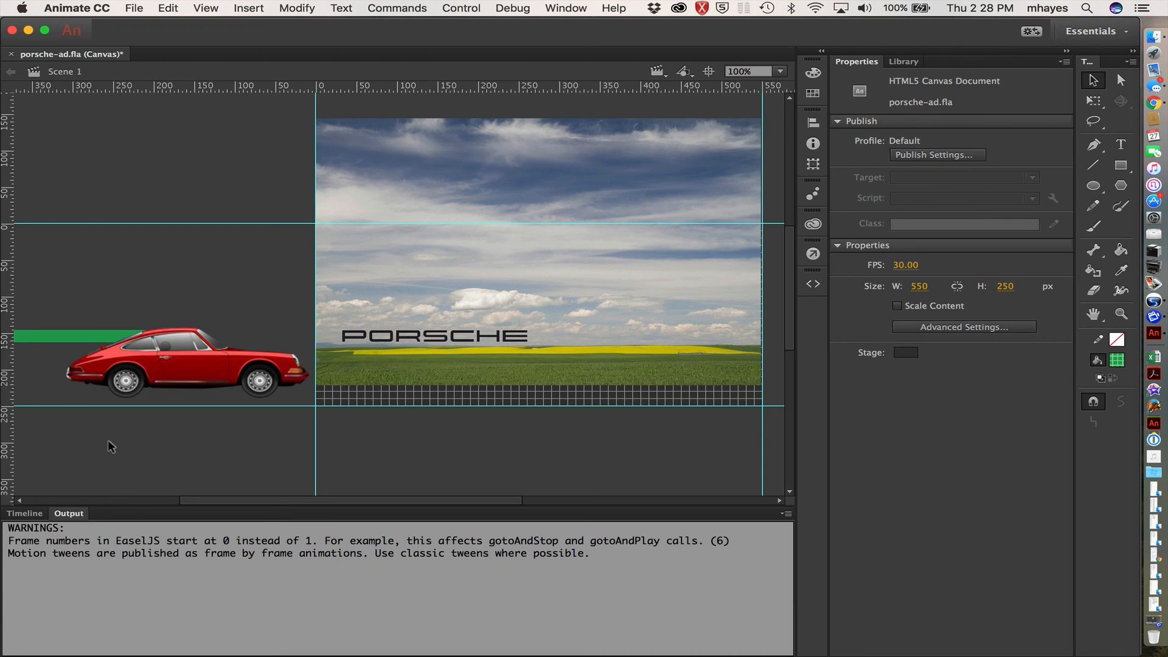
pyautogui.click(33, 514)
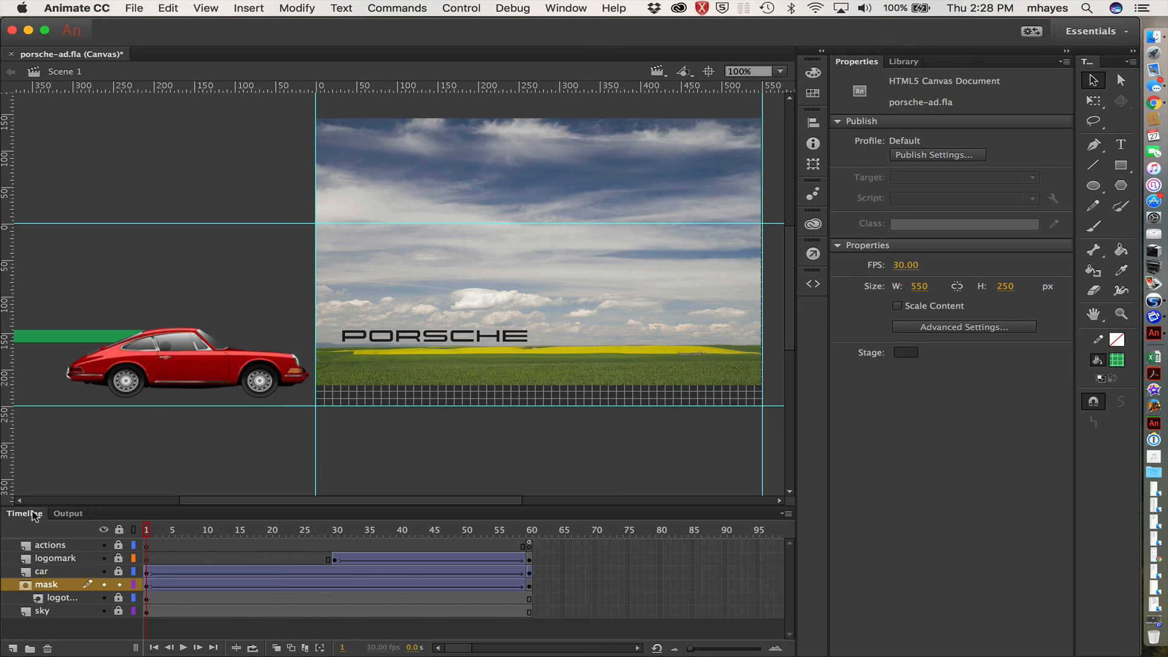
pyautogui.click(159, 529)
pyautogui.moveTo(170, 532); pyautogui.dragTo(129, 530)
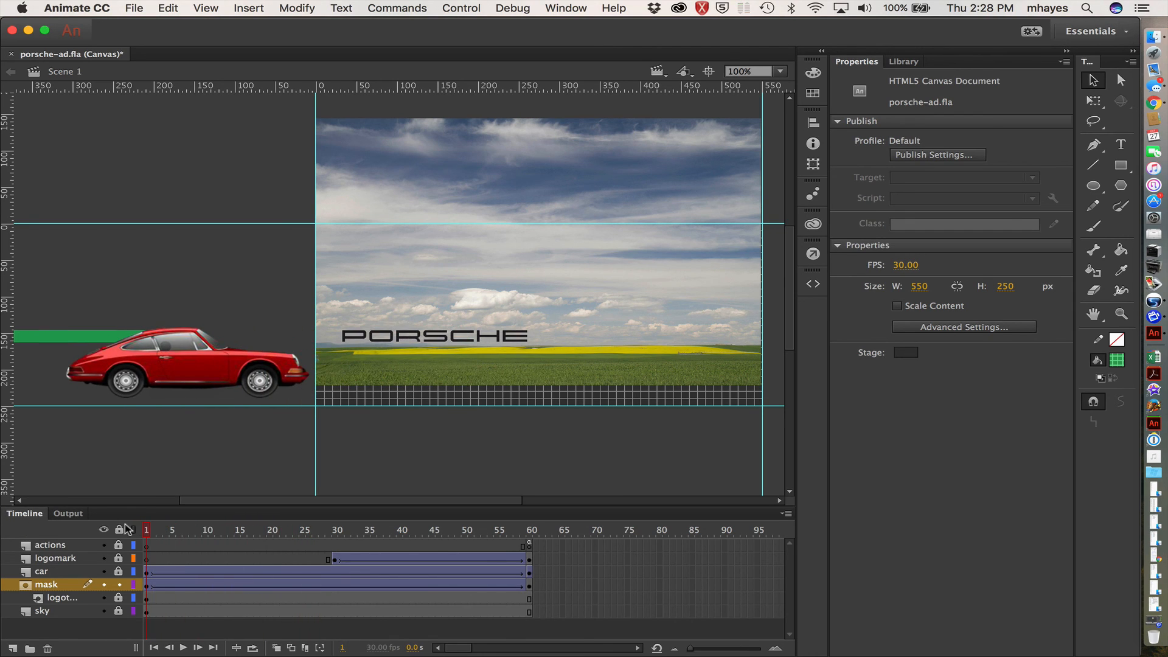
pyautogui.click(118, 585)
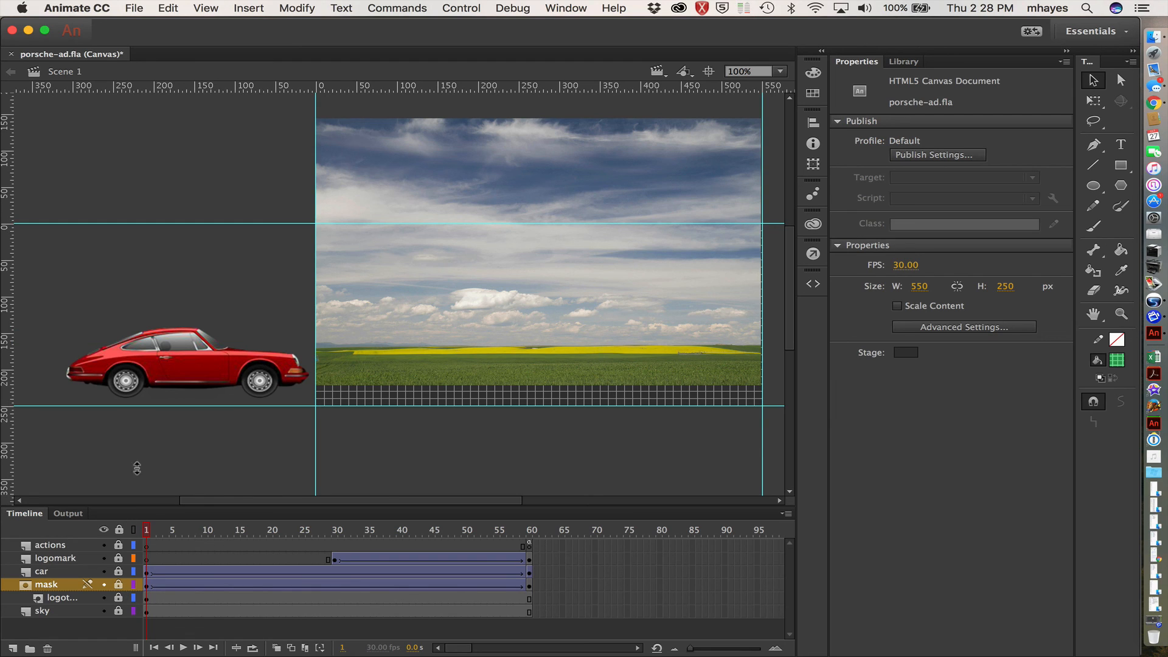
# - Scrub the masked animation from frame 1 to frame 60 and save the file
pyautogui.moveTo(149, 533); pyautogui.dragTo(245, 534)
pyautogui.moveTo(266, 533); pyautogui.dragTo(599, 524)
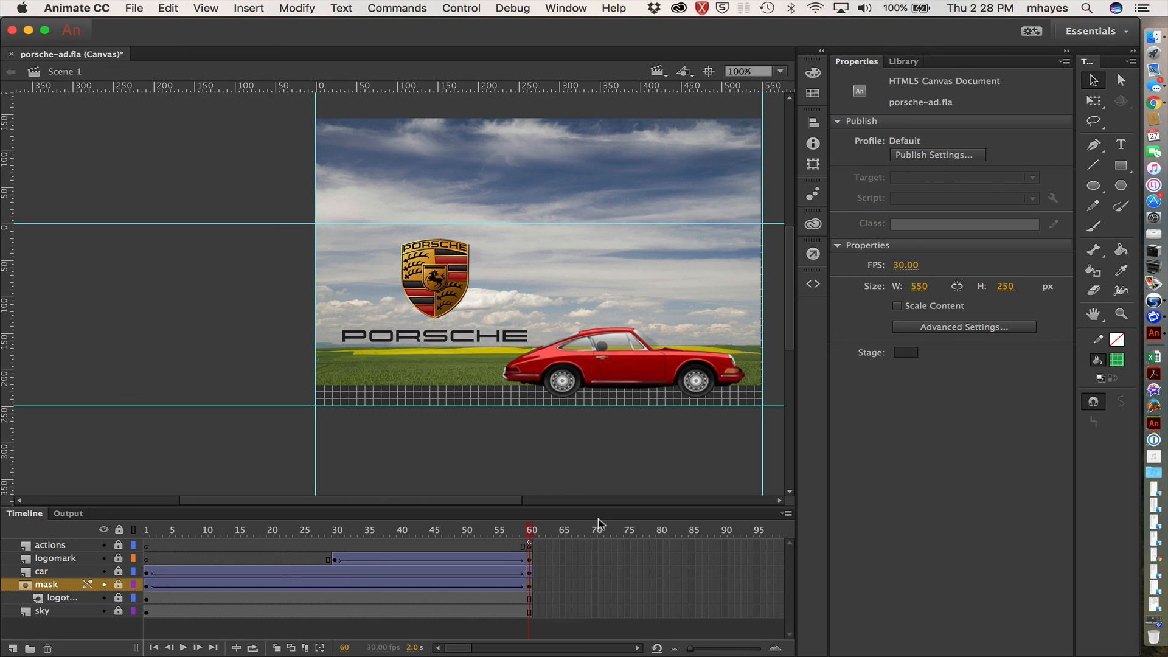
pyautogui.press('super+s')
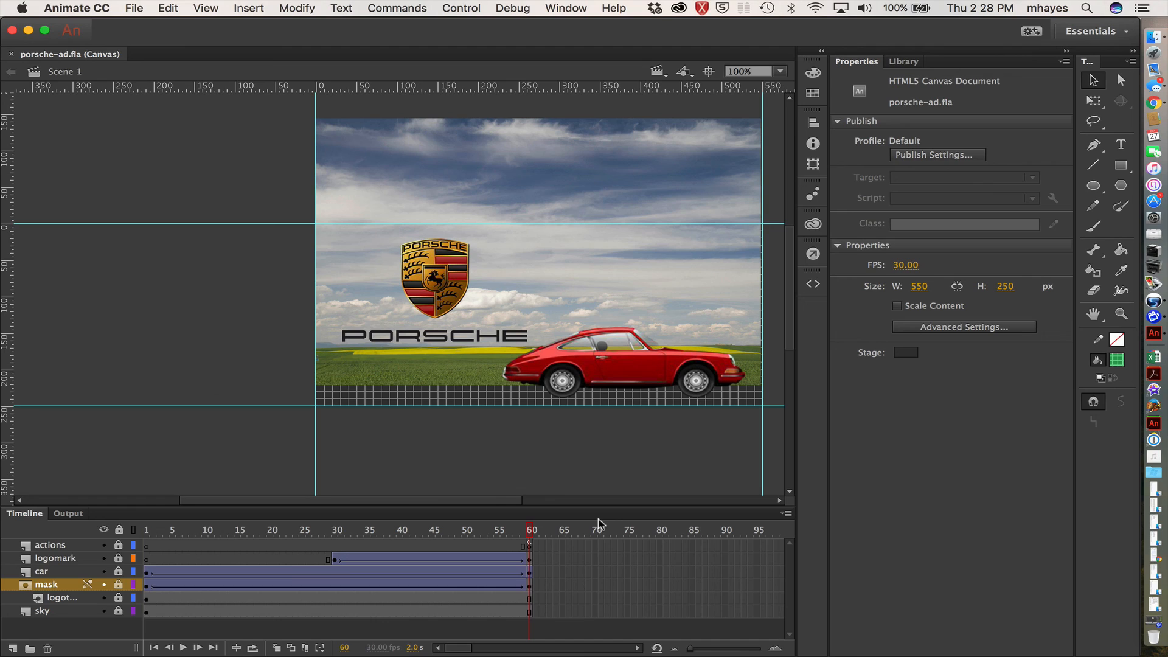